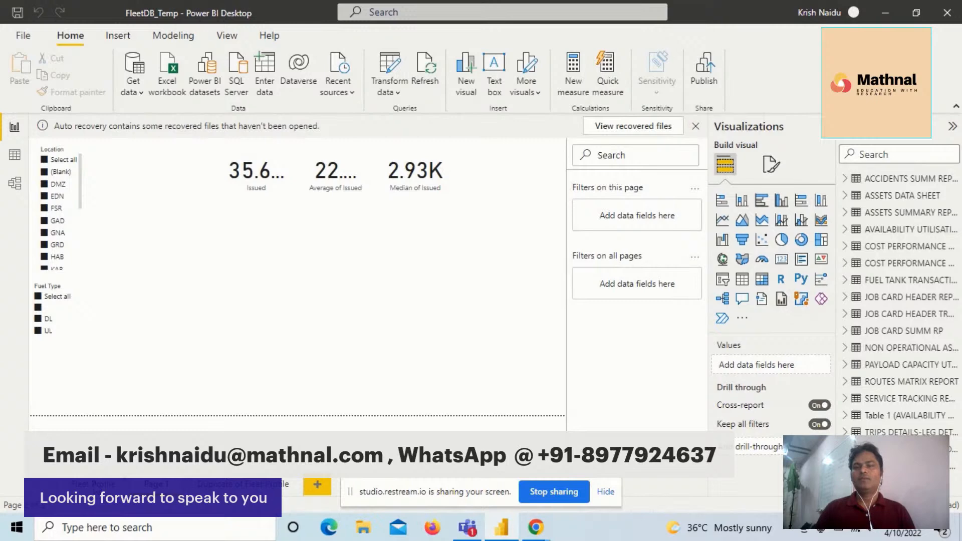
- Open the Fleet Profile page and discard the unopened auto-recovered files
click(95, 486)
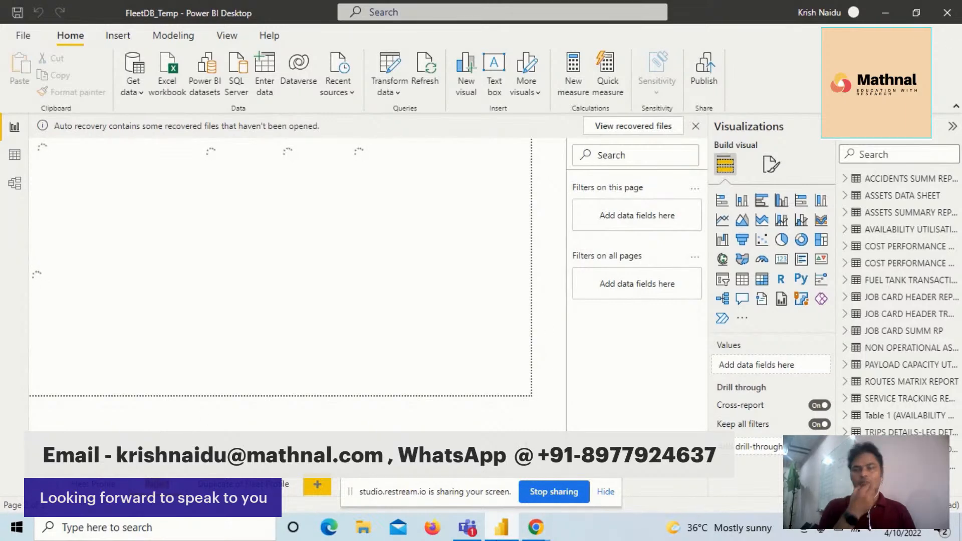
mouse_move(488, 539)
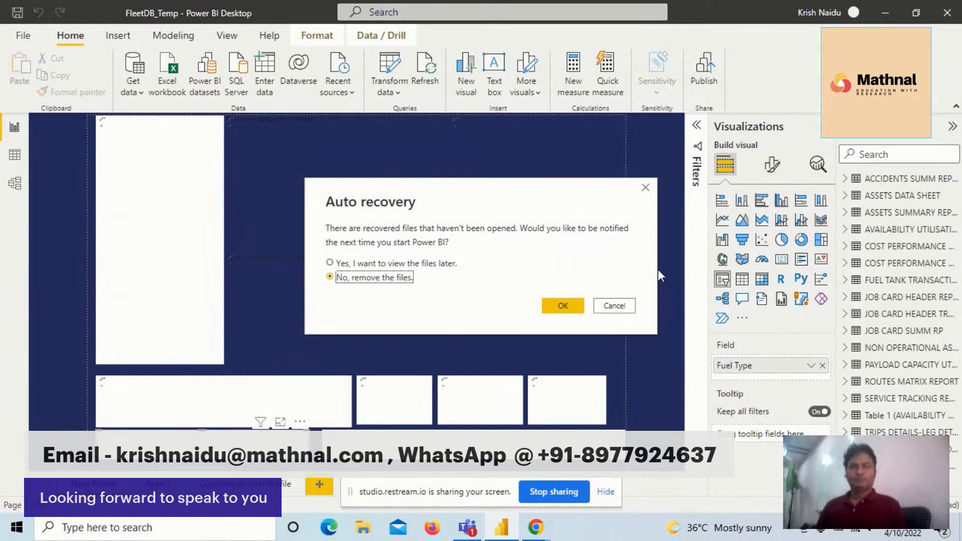
click(556, 306)
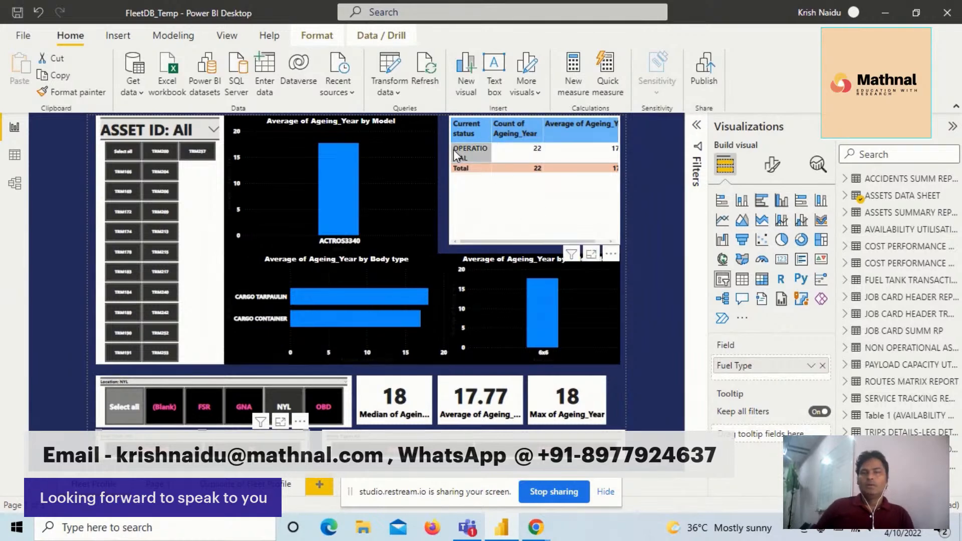
- Try filtering the fleet page by the OPERATIONAL status and a single asset ID, and reset the asset slicer to all assets
click(471, 156)
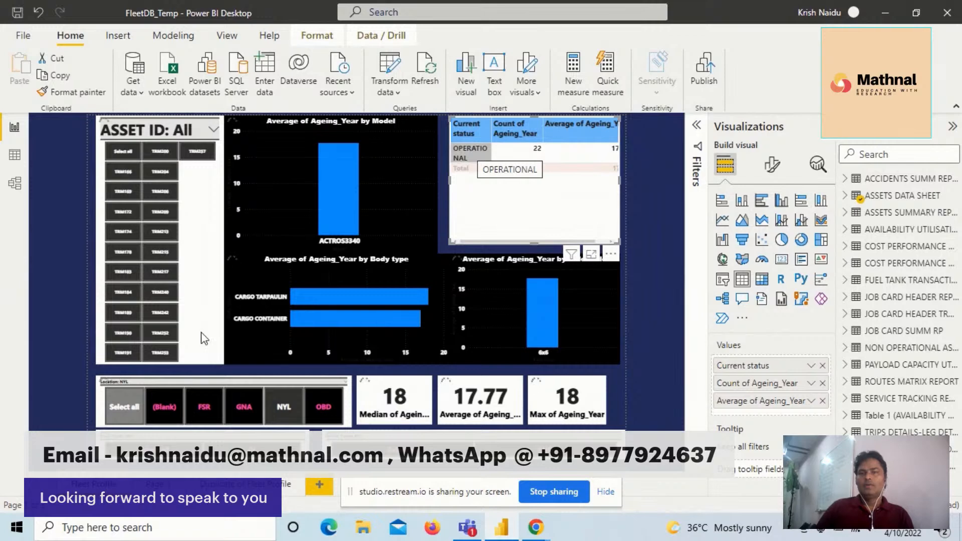
click(160, 196)
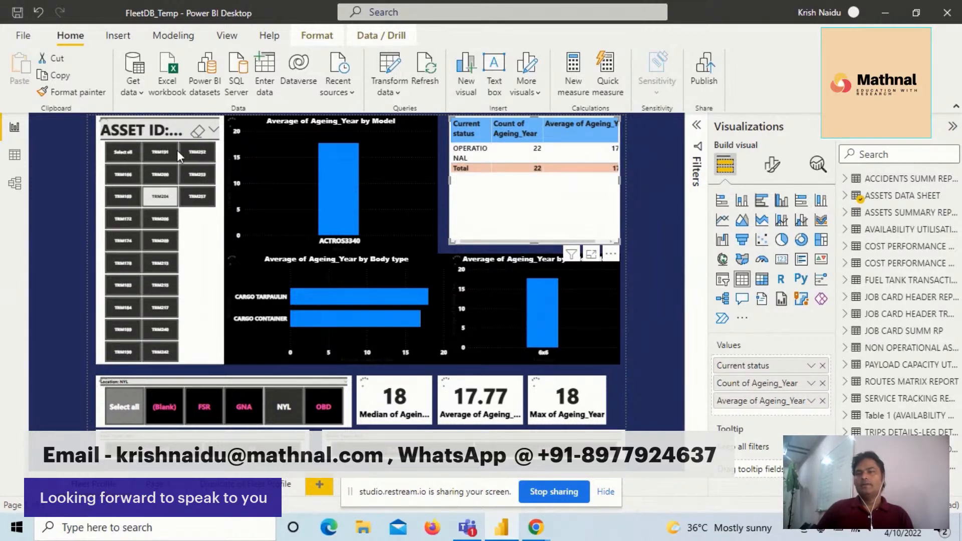
click(198, 131)
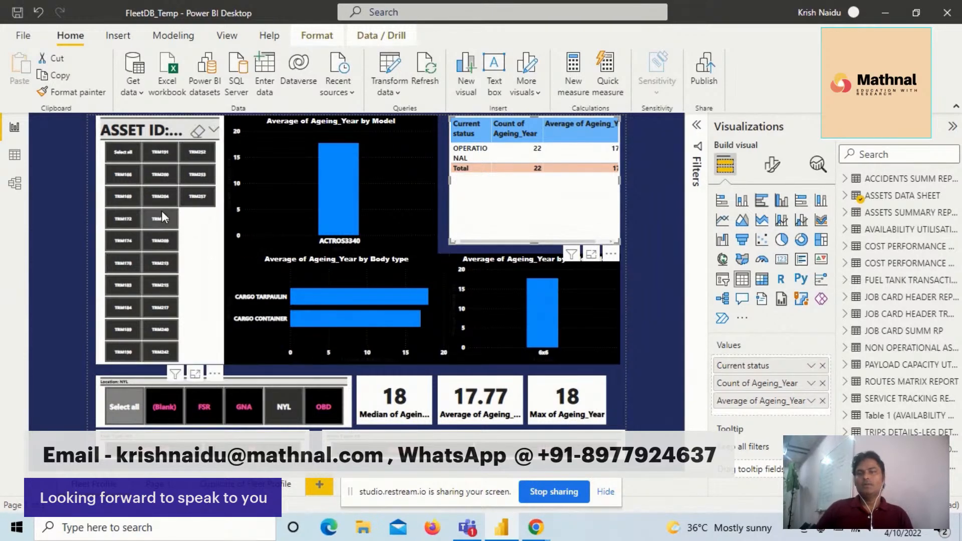
click(121, 150)
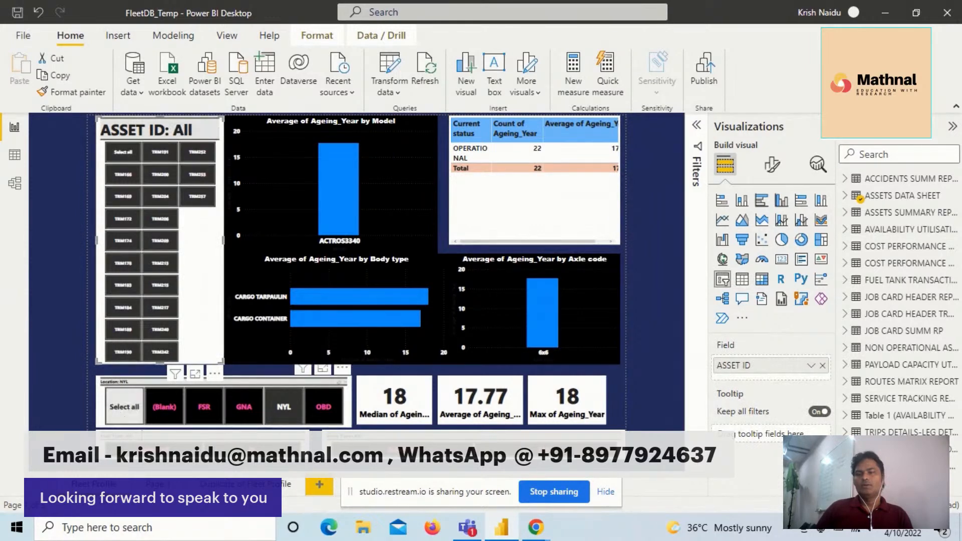
- Reset the Location and Drive Type slicers so the fleet page covers all locations
click(125, 407)
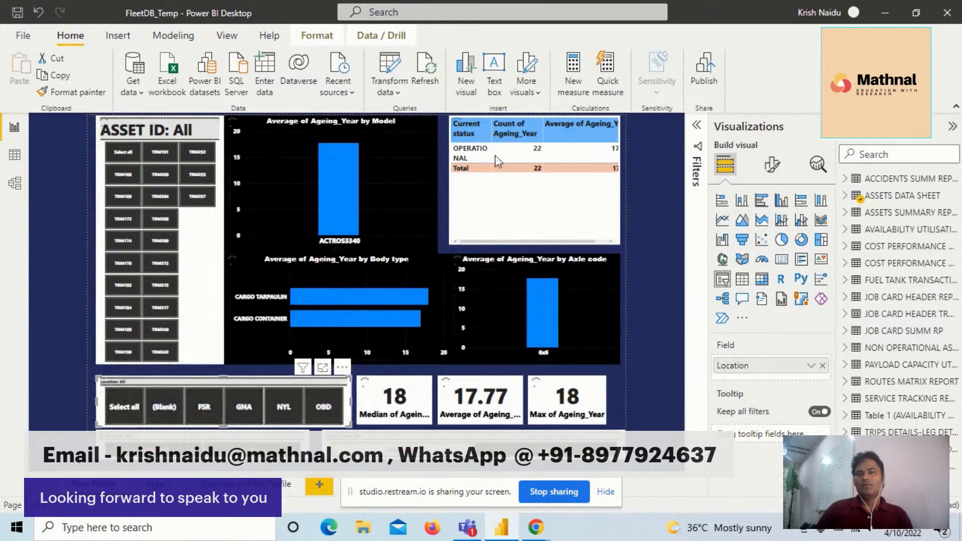
click(426, 450)
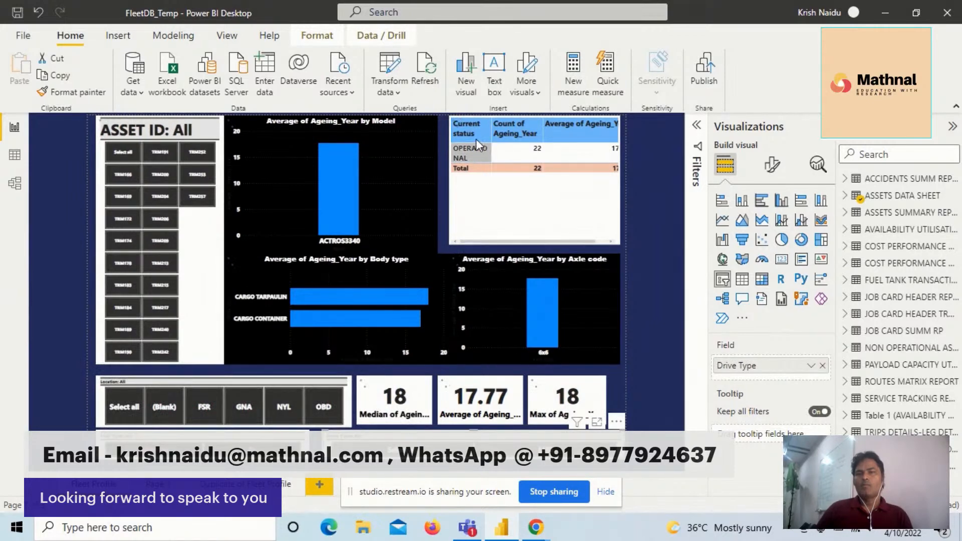
click(474, 154)
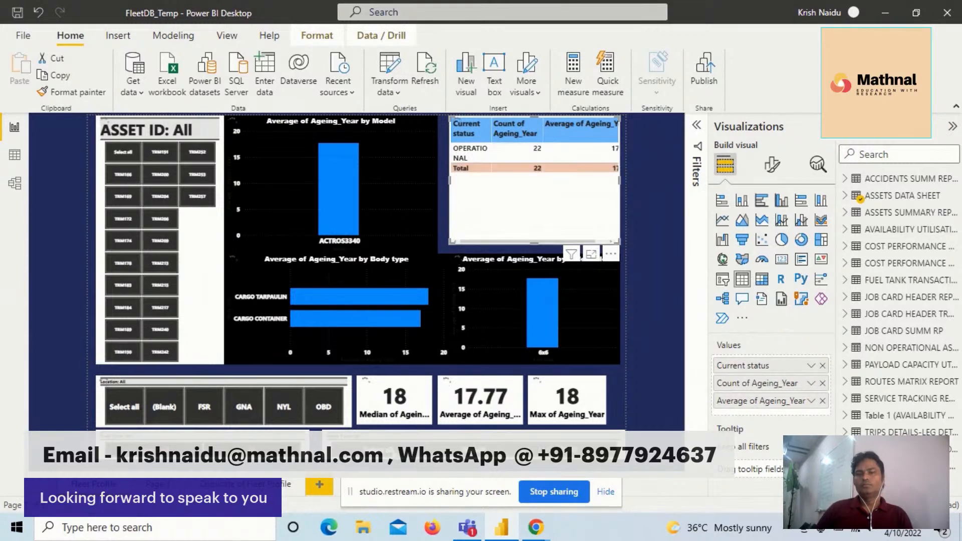
click(424, 466)
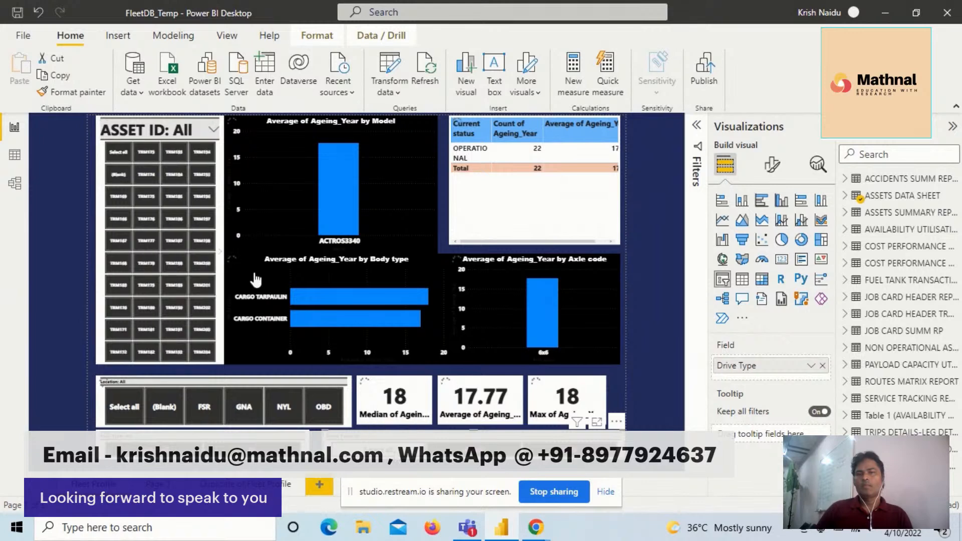
click(183, 405)
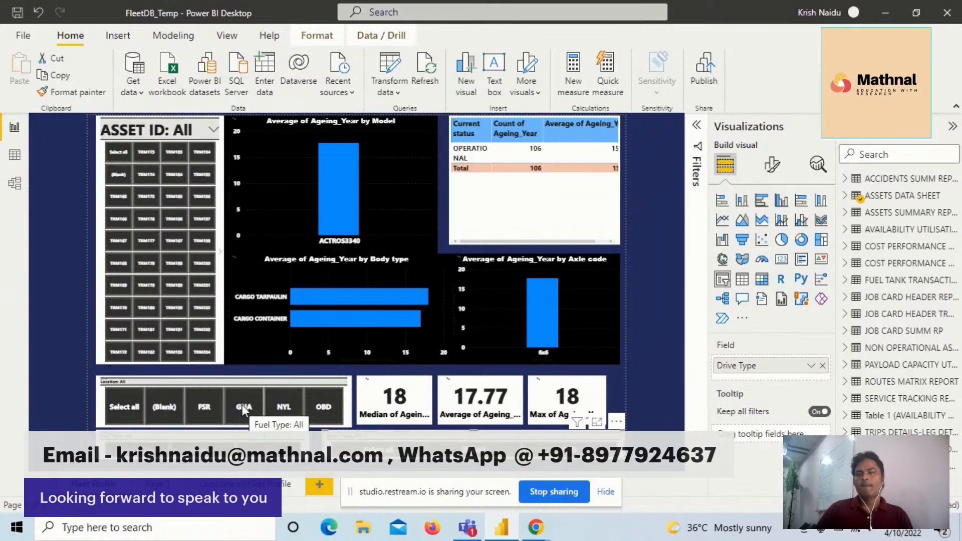
click(122, 400)
click(128, 408)
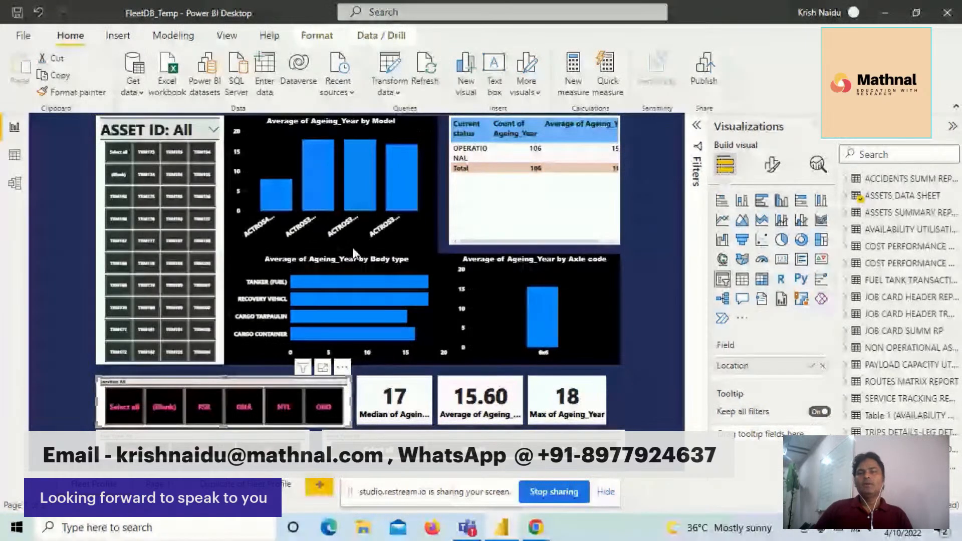
- Filter the fleet page to the FSR location and a single asset in the ASSET ID slicer
mouse_move(354, 163)
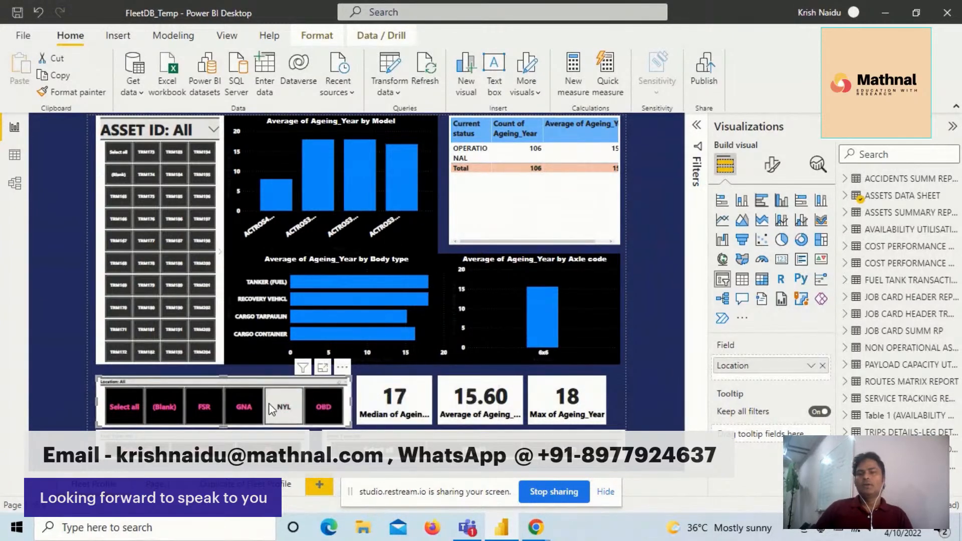
click(200, 411)
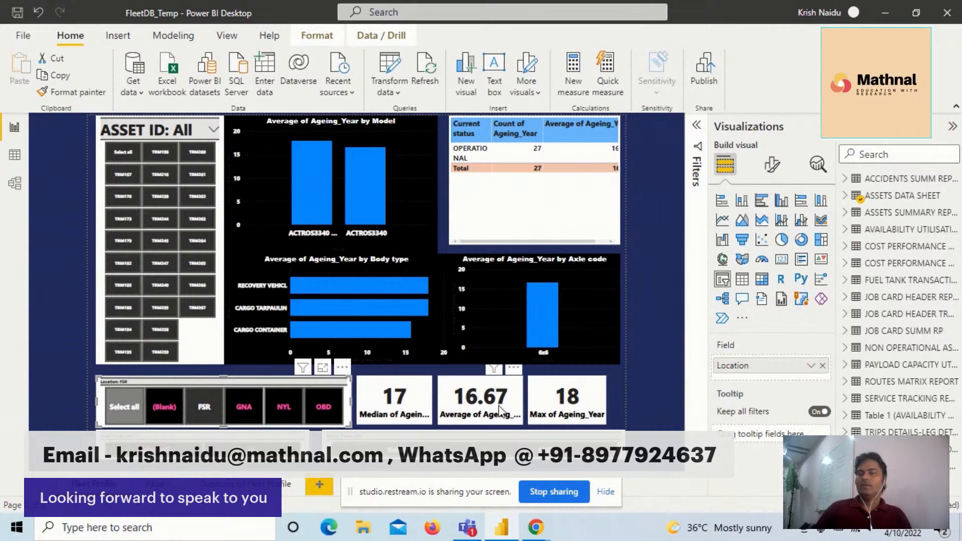
mouse_move(501, 411)
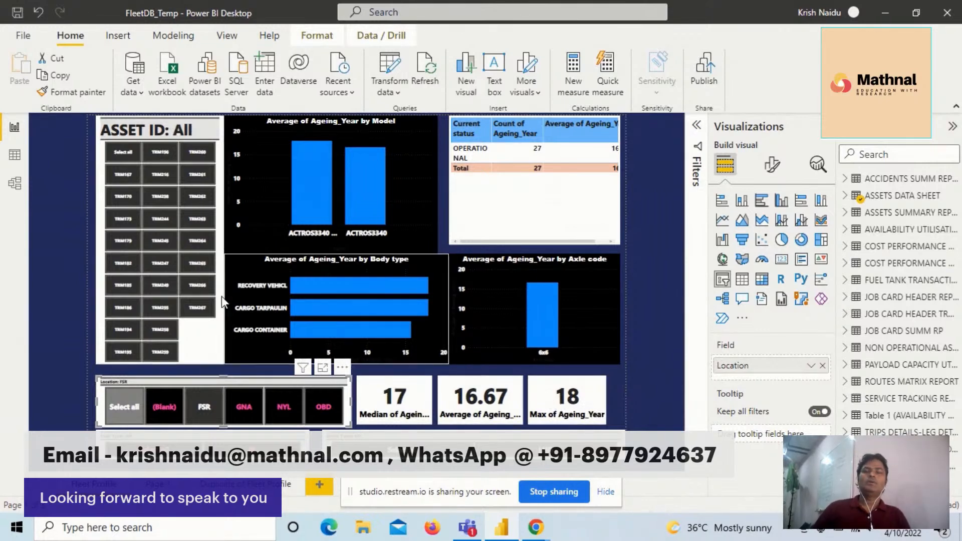
click(158, 173)
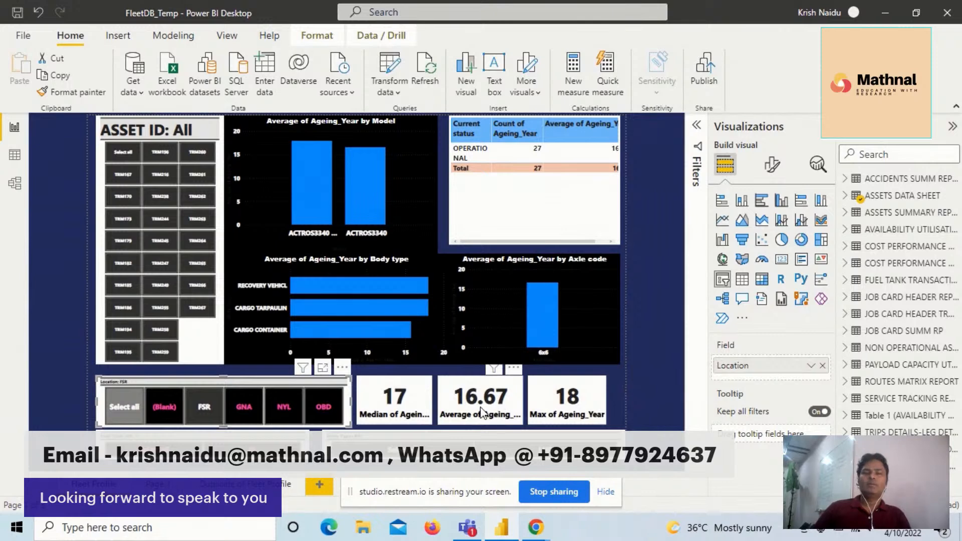
mouse_move(491, 405)
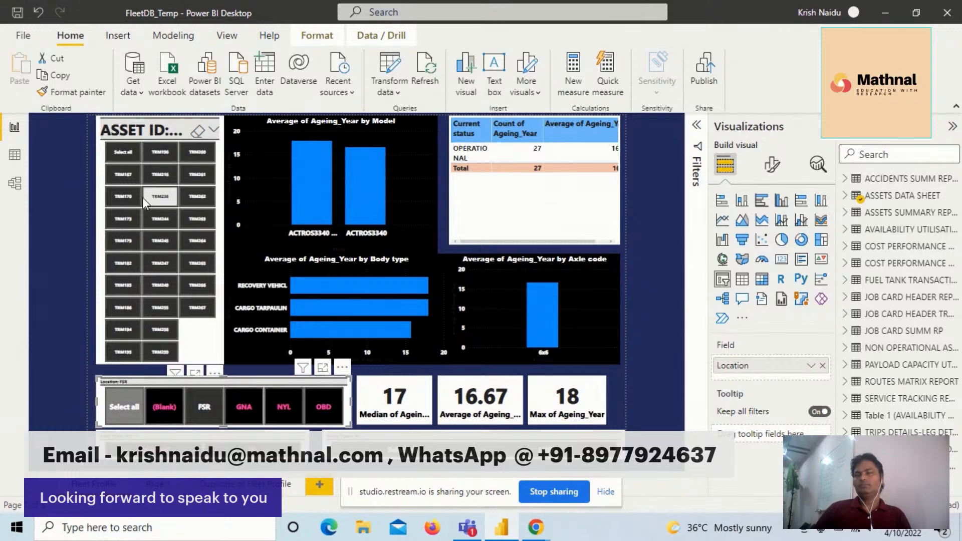
click(173, 199)
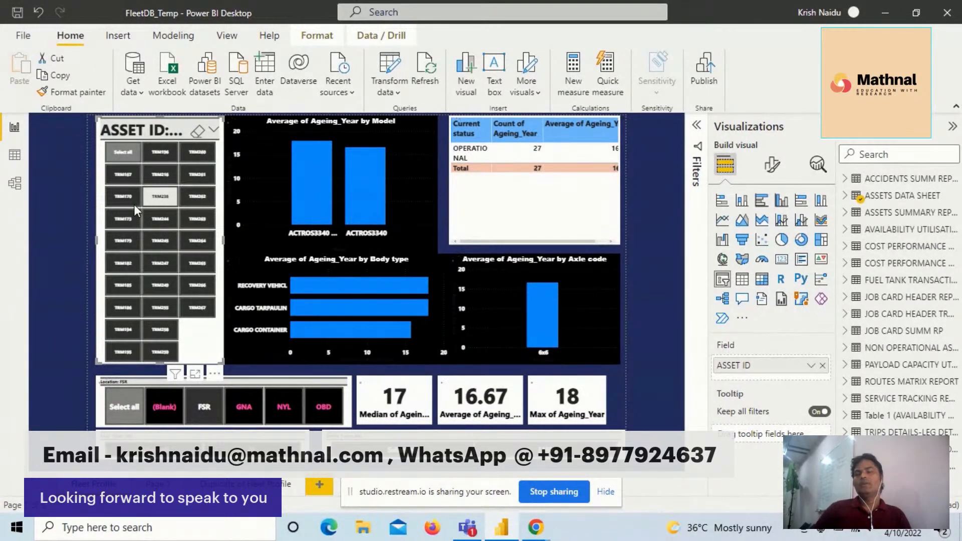
click(160, 200)
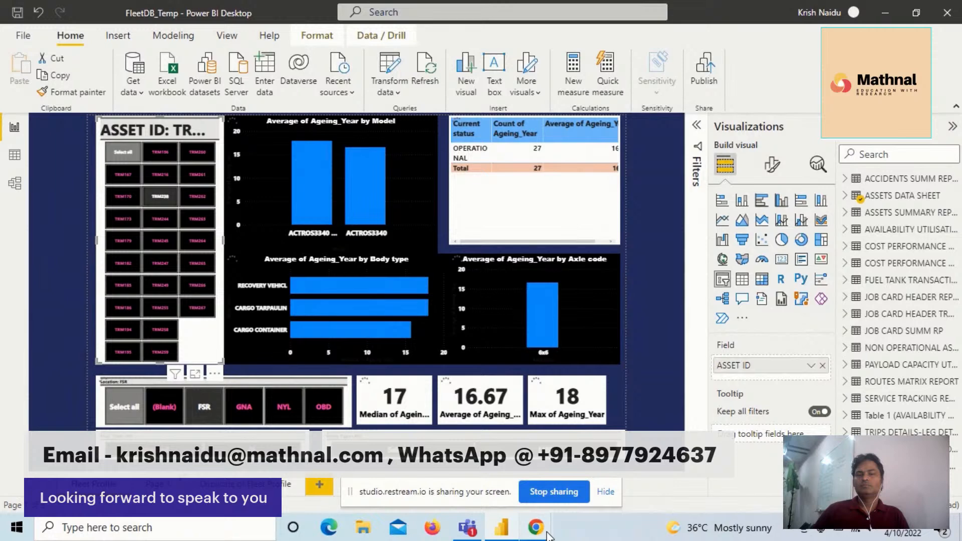
click(606, 492)
mouse_move(541, 534)
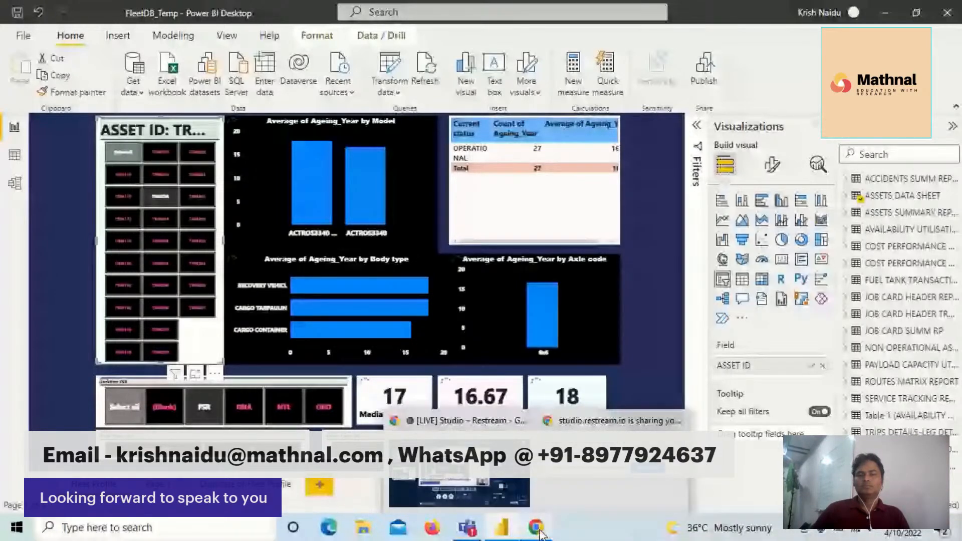
click(538, 527)
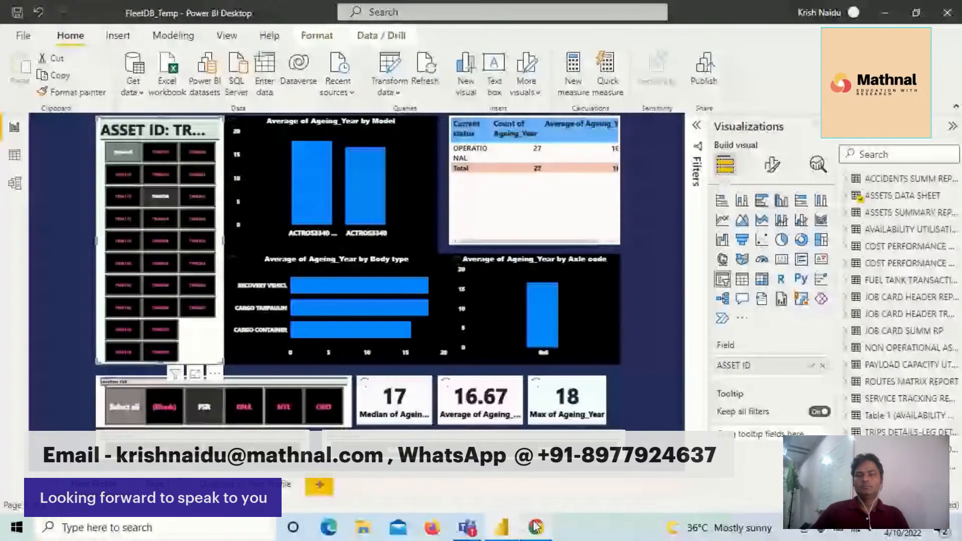
mouse_move(540, 529)
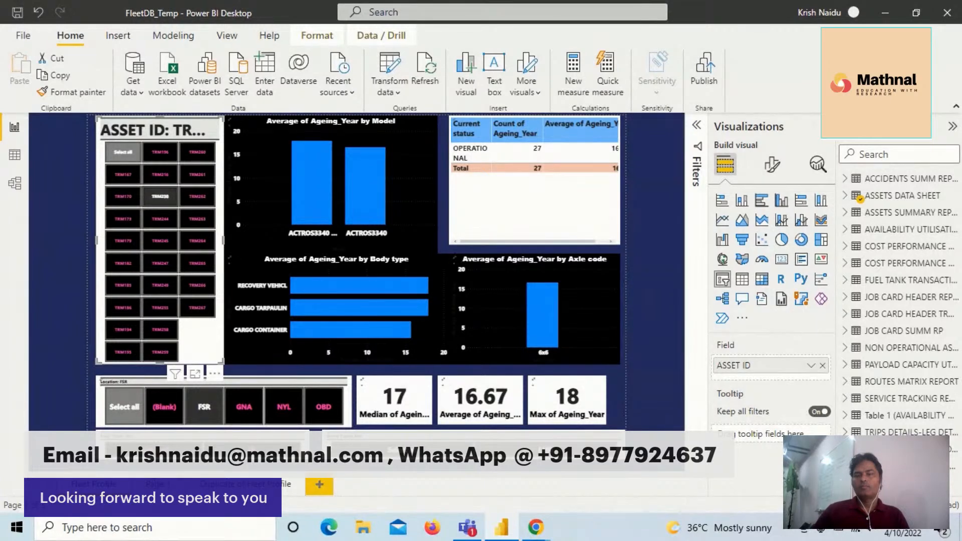
right_click(502, 535)
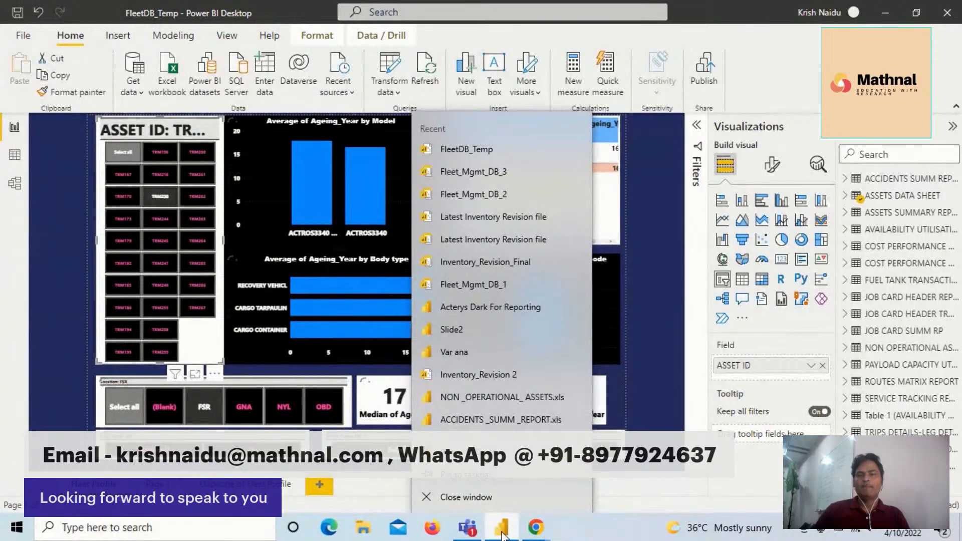
click(483, 497)
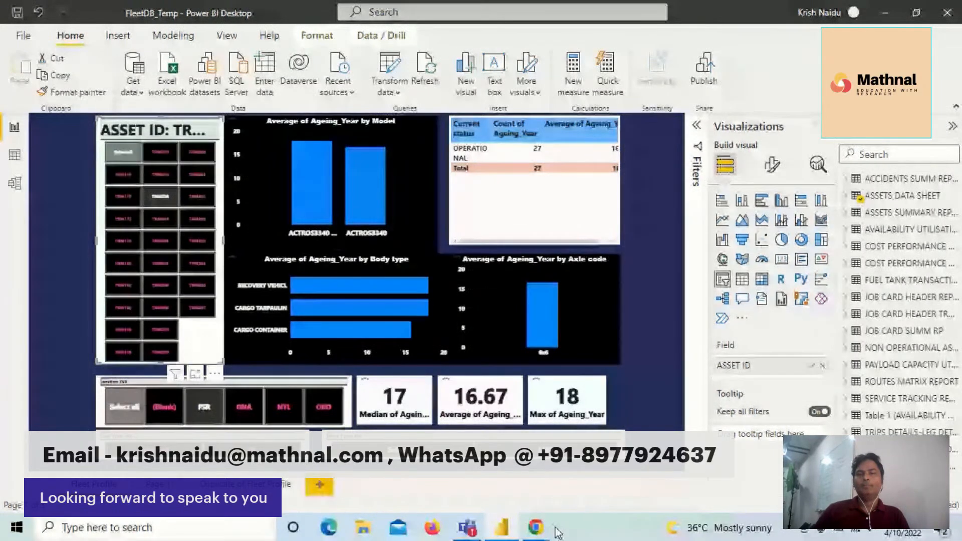
right_click(509, 532)
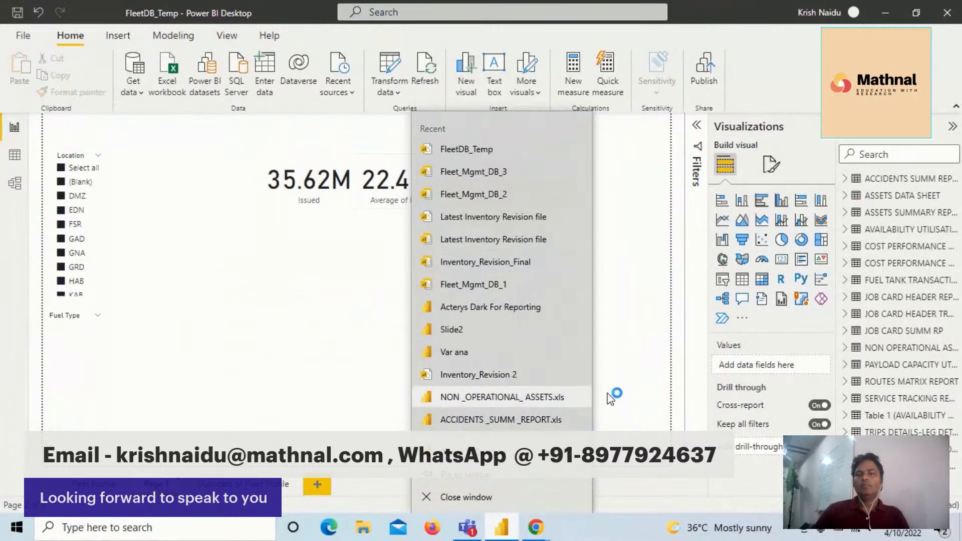
click(601, 267)
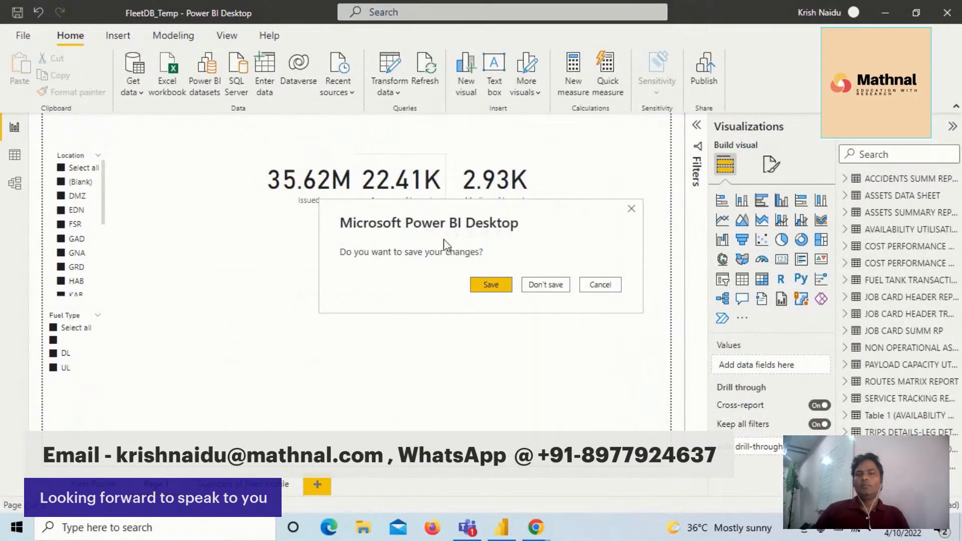
click(600, 284)
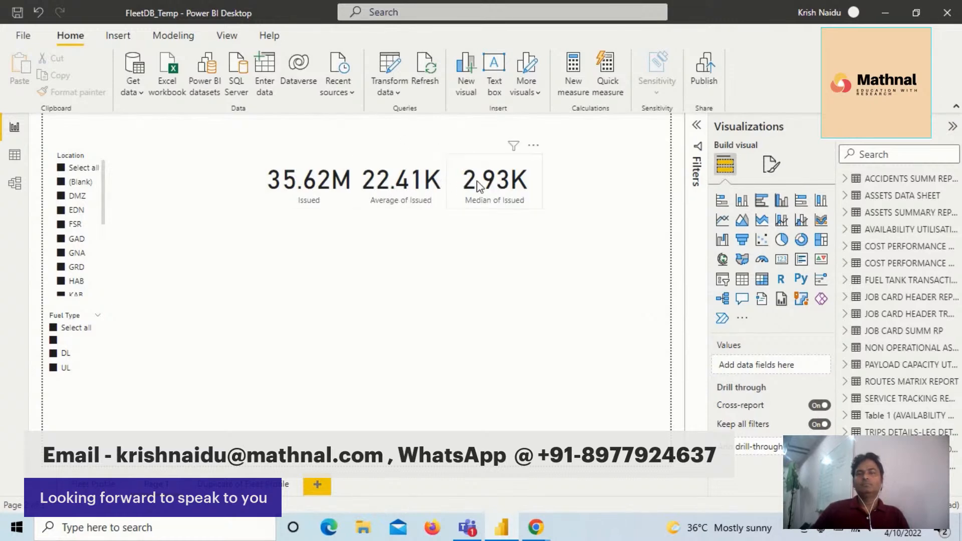
- Move the Median of Issued, Average of Issued and Issued cards up and toward the right edge of the report page
drag(477, 181, 580, 152)
drag(403, 187, 493, 154)
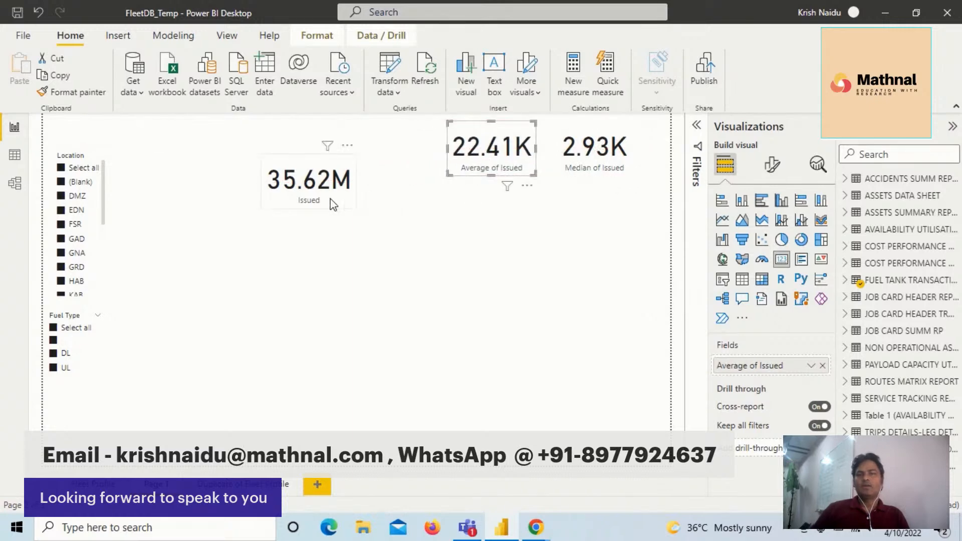
drag(311, 186, 391, 152)
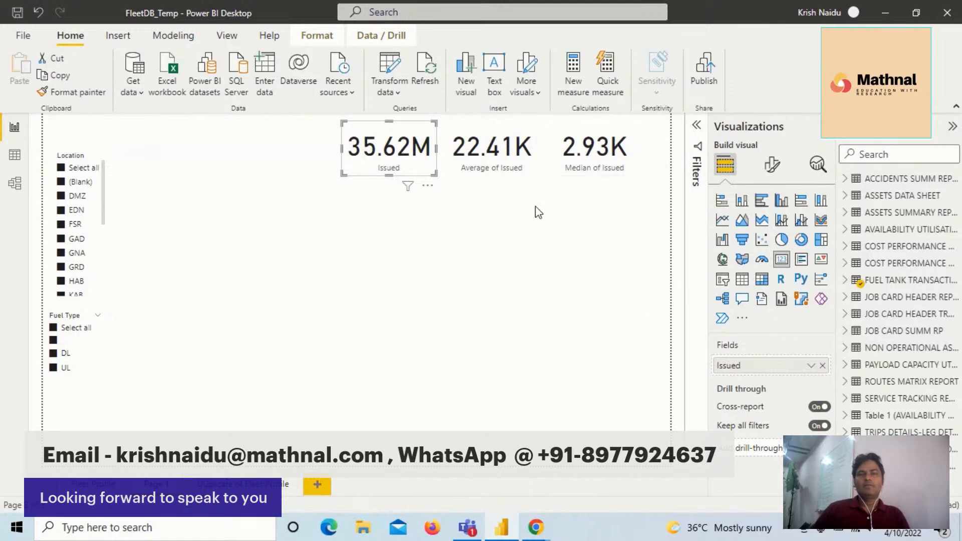
- Remove the Average of Issued field from the middle card
click(495, 158)
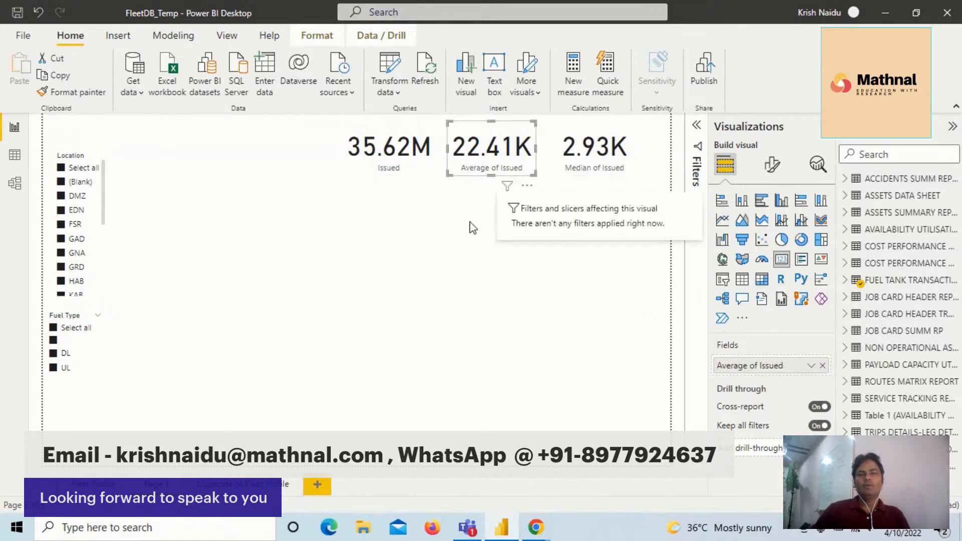
click(537, 281)
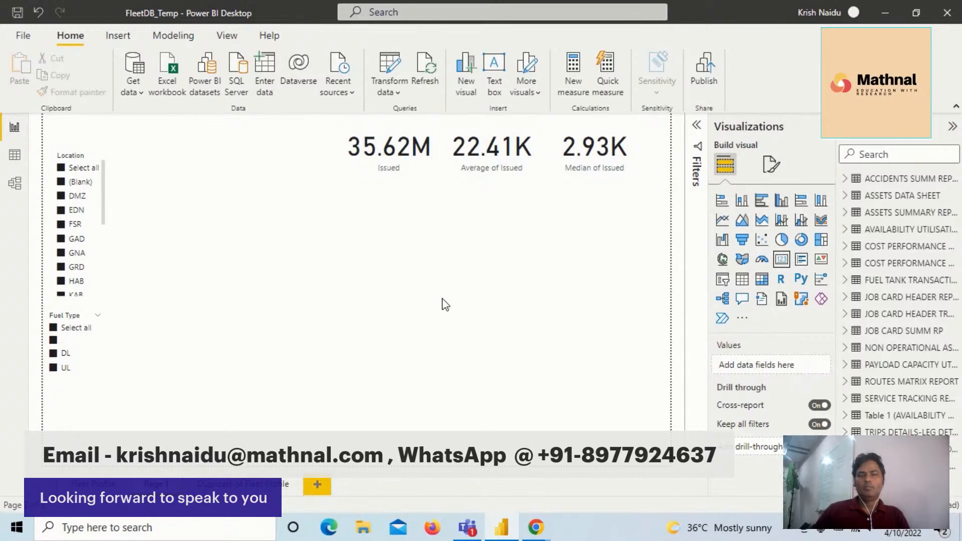
click(503, 159)
click(525, 232)
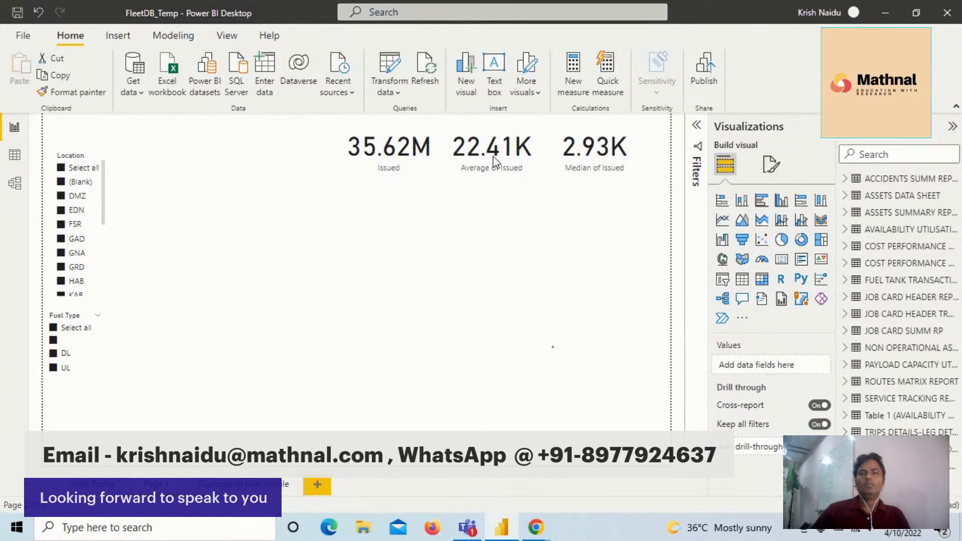
click(493, 157)
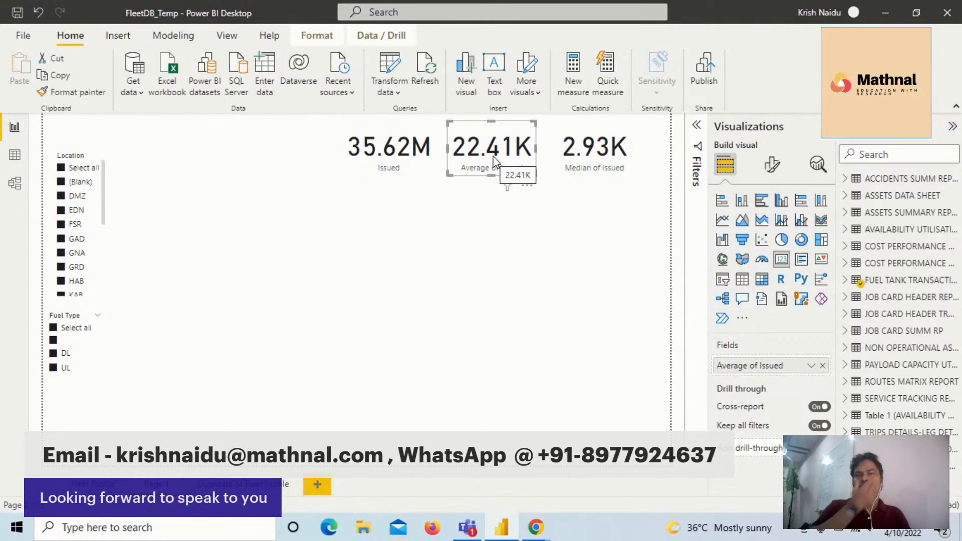
click(822, 366)
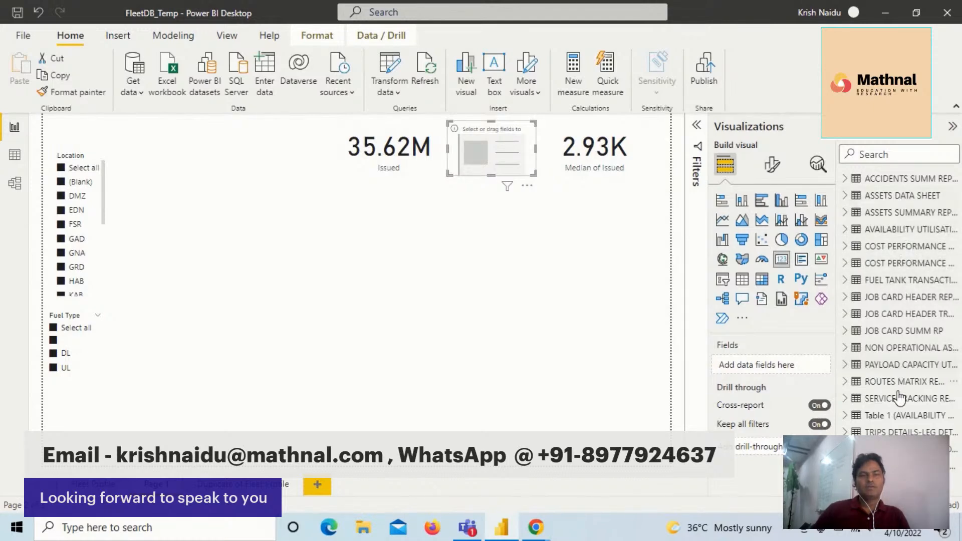
- Fill the empty middle card with the Average Fuel Issued measure from the fuel tank transactions table
click(847, 230)
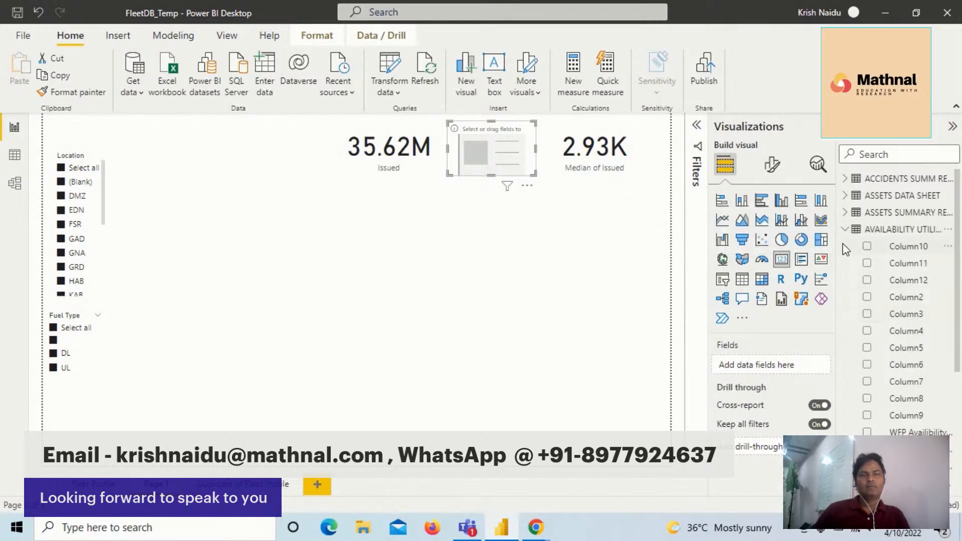
click(846, 232)
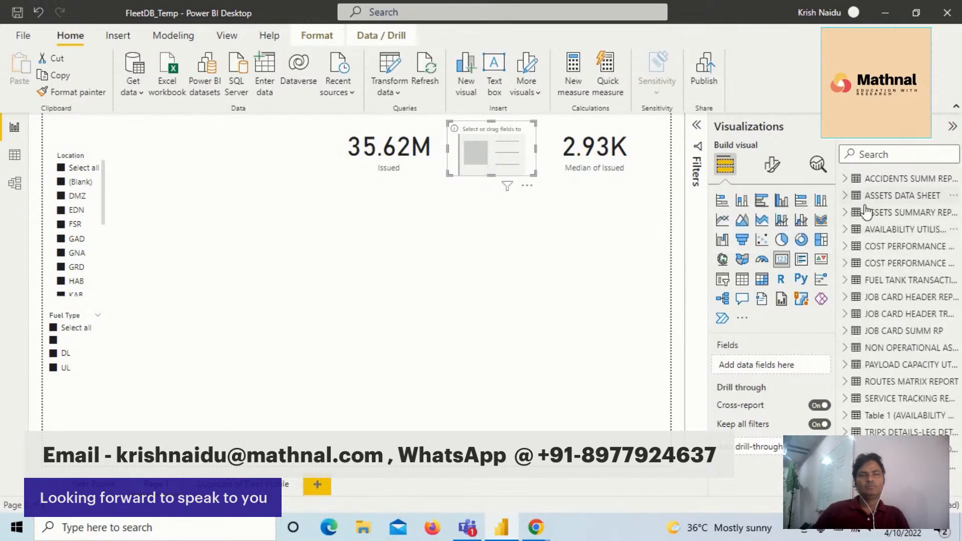
click(846, 281)
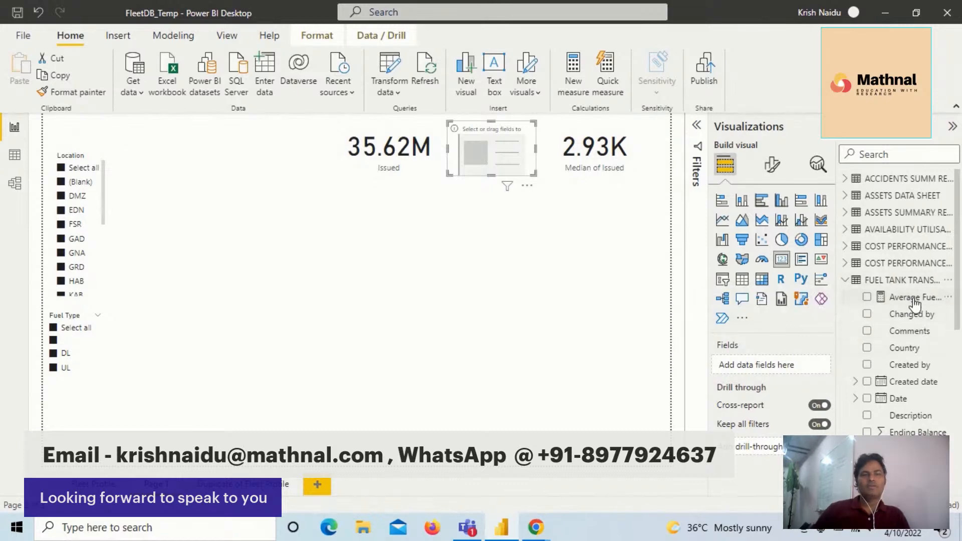
drag(911, 301, 510, 140)
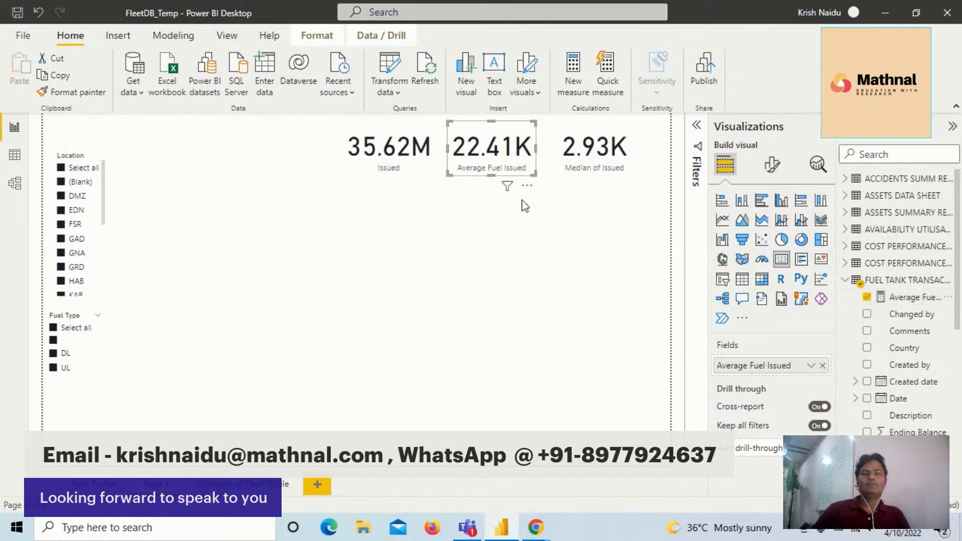
- Widen the Average Fuel Issued card and place it back between the Issued and Median of Issued cards
drag(532, 178, 498, 226)
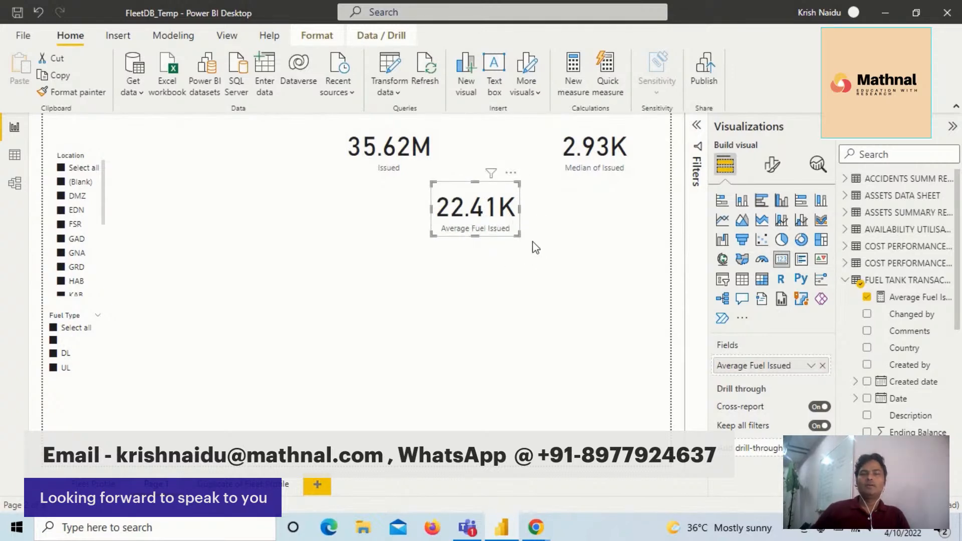
drag(519, 236, 552, 244)
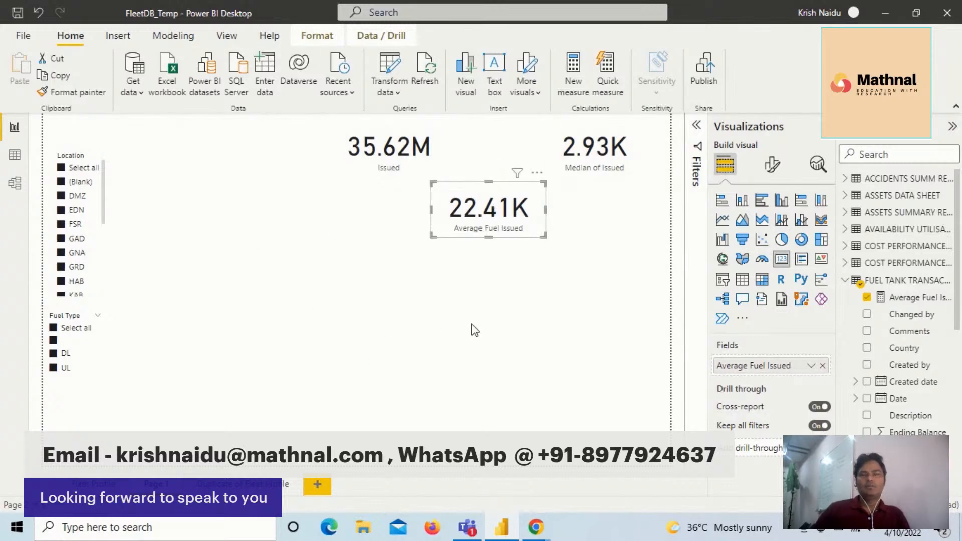
click(488, 309)
click(496, 232)
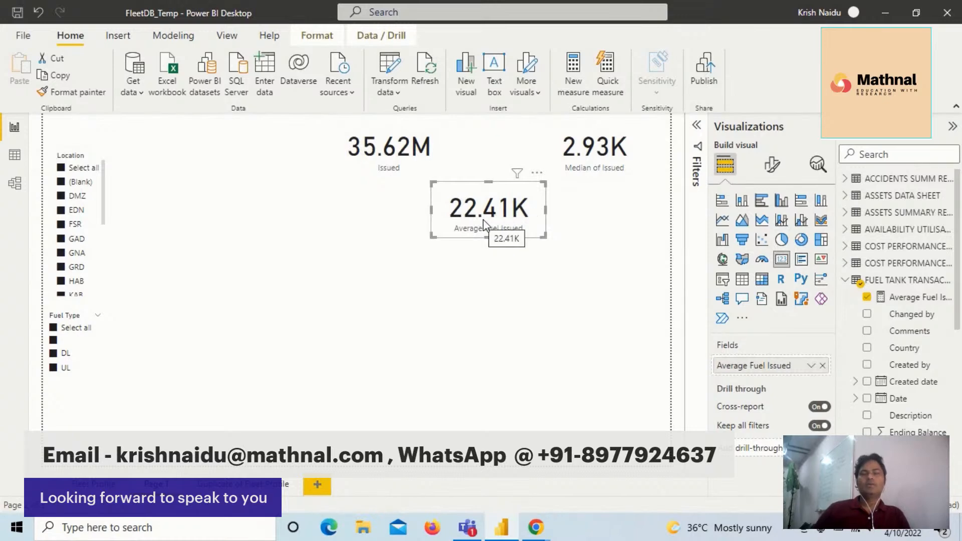
drag(494, 224, 490, 155)
- Nudge the Median of Issued card slightly closer to the Average Fuel Issued card
click(400, 160)
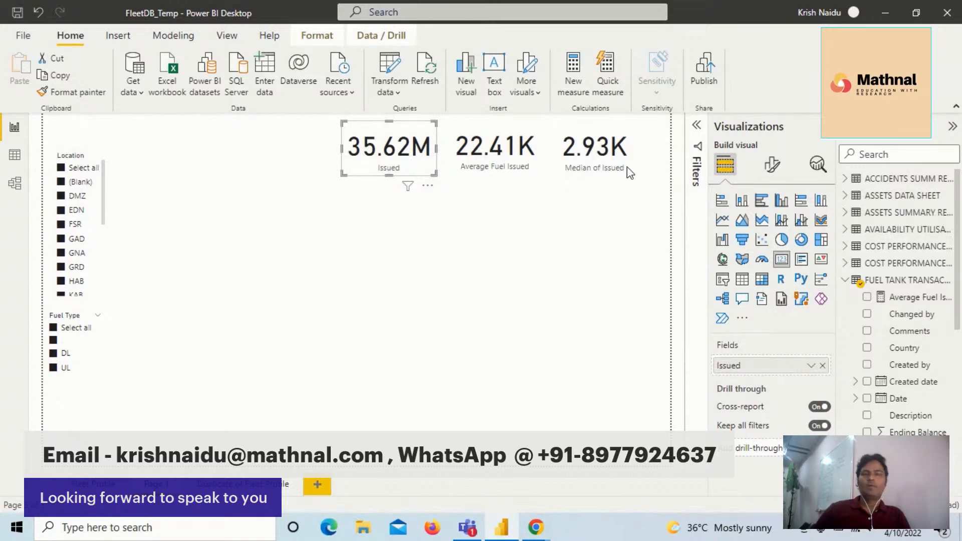
drag(604, 162, 599, 161)
click(549, 157)
click(604, 165)
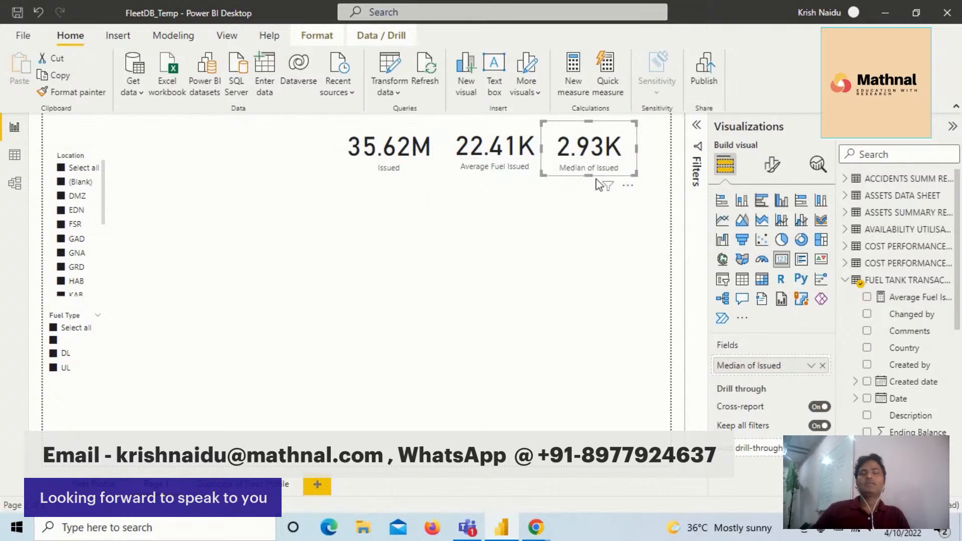
- Examine the Average Fuel Issued and Median of Issued cards to compare the mean with the median
click(475, 203)
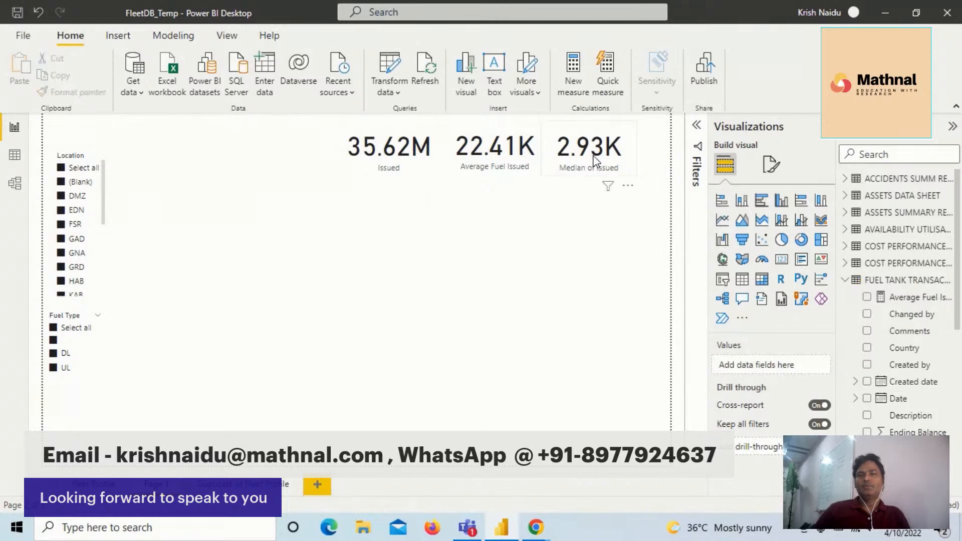
click(555, 174)
click(471, 172)
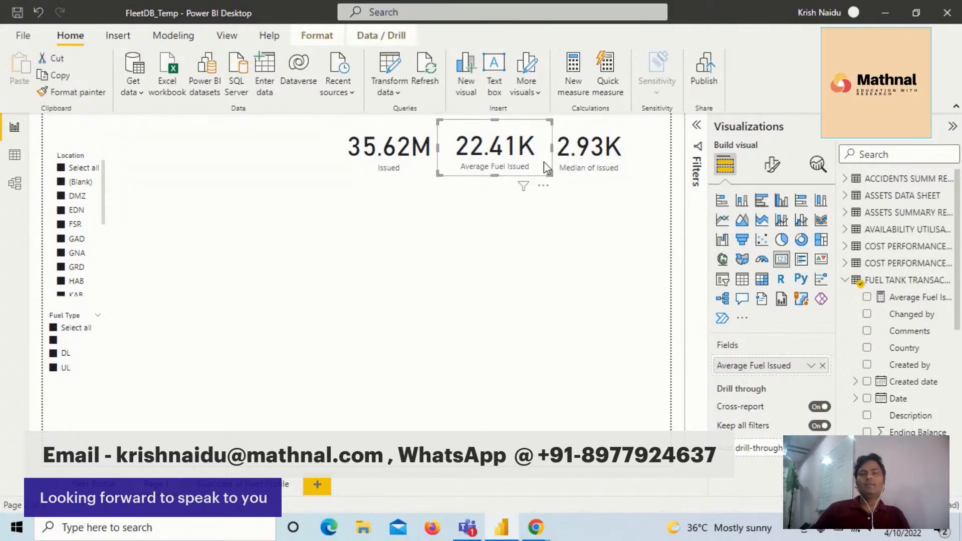
click(601, 150)
click(512, 155)
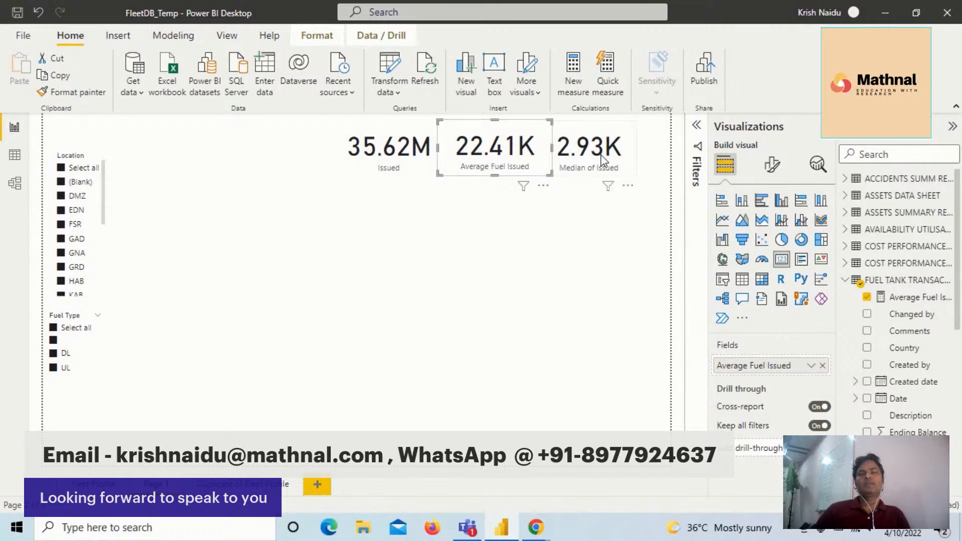
click(578, 164)
click(512, 163)
click(583, 157)
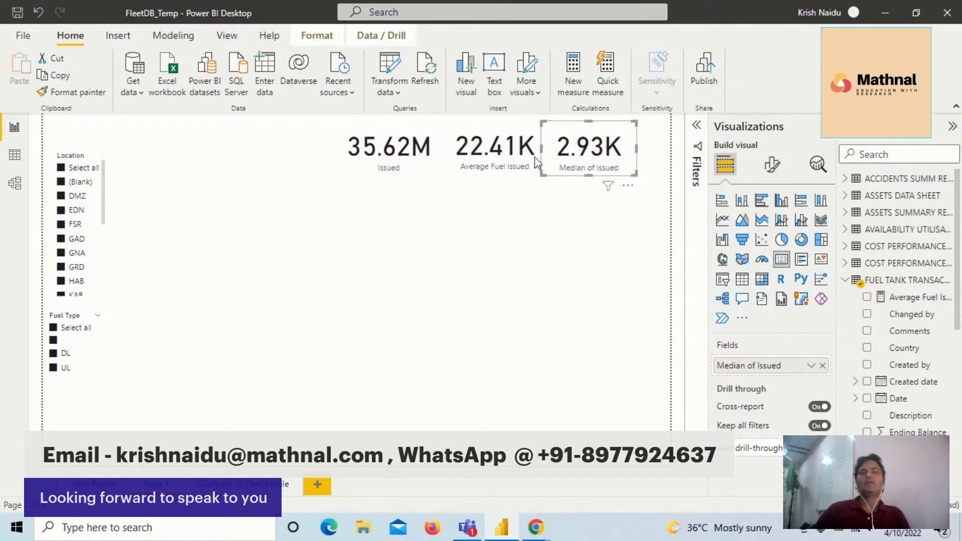
click(509, 165)
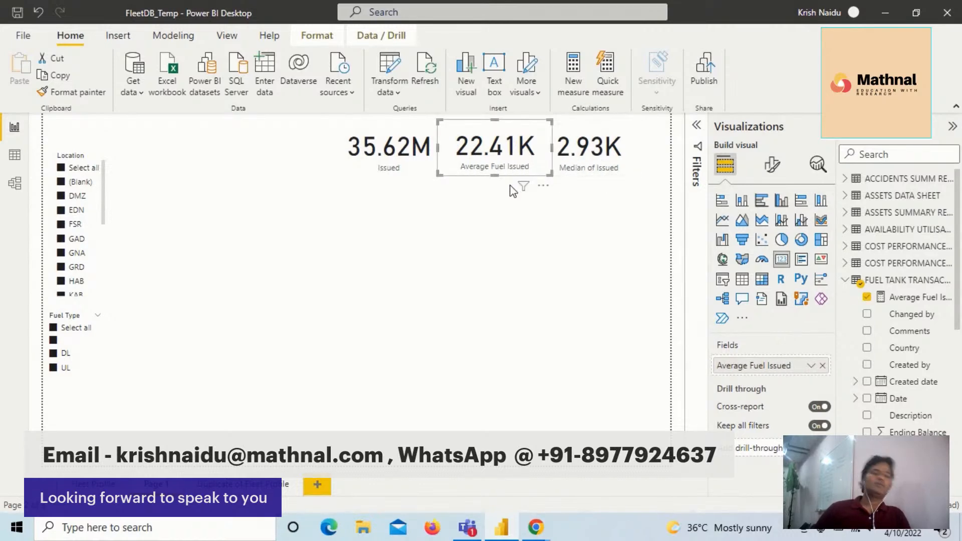
click(504, 204)
click(508, 159)
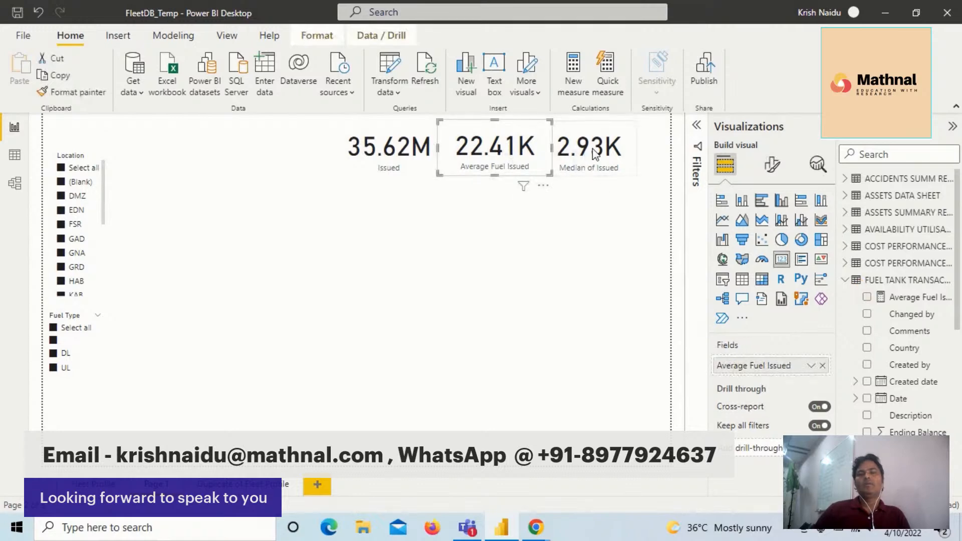
click(603, 165)
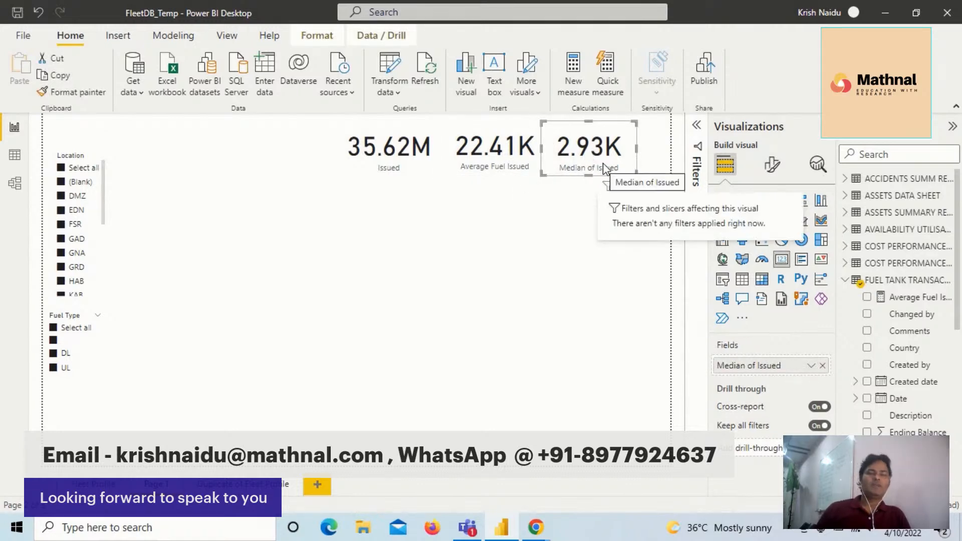
click(503, 159)
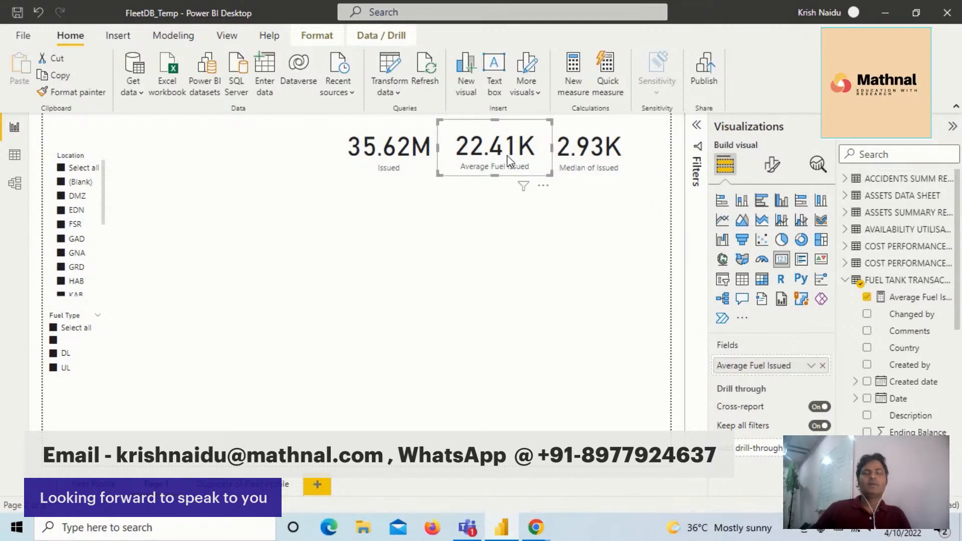
click(587, 149)
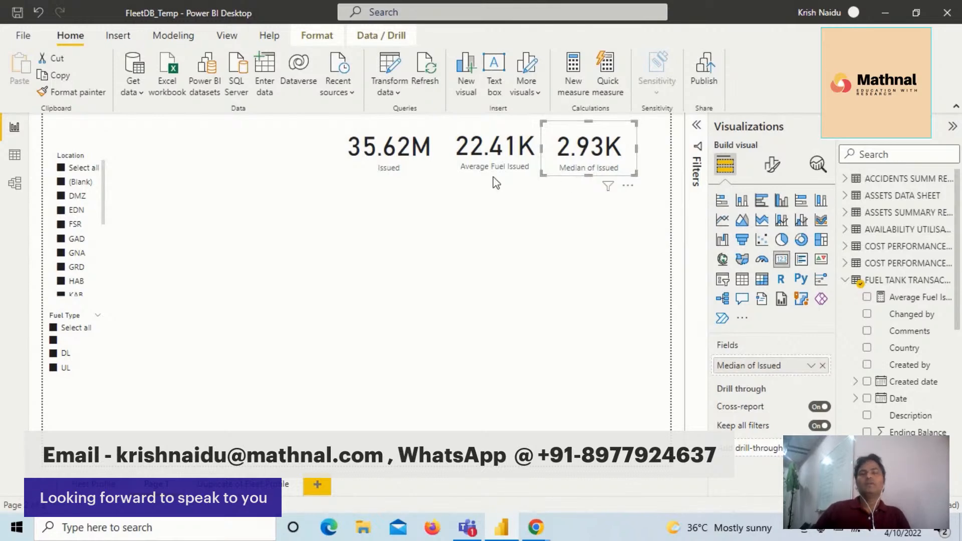
click(468, 155)
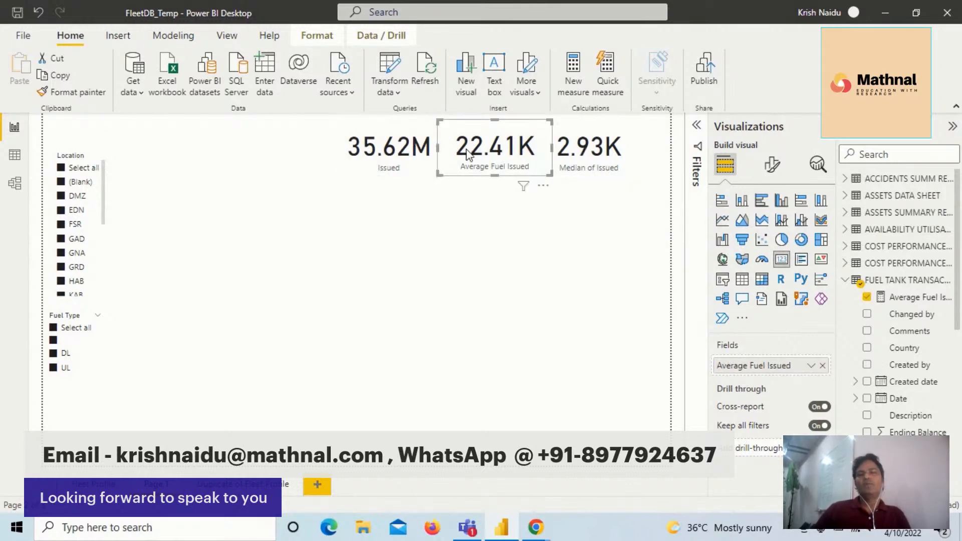
click(569, 158)
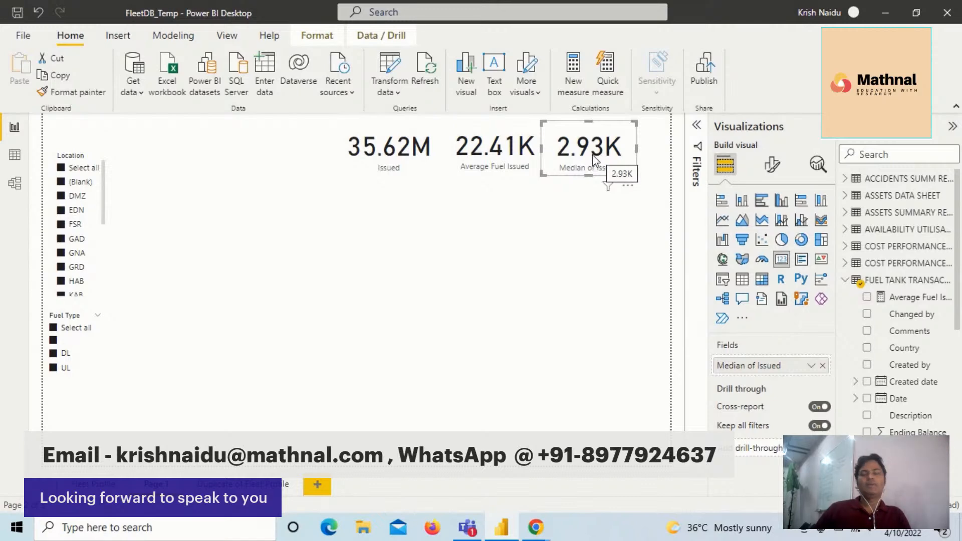
- Shift the Median of Issued card slightly away from the Average Fuel Issued card to space the row evenly
mouse_move(593, 158)
mouse_down()
mouse_move(610, 159)
mouse_move(599, 156)
mouse_up()
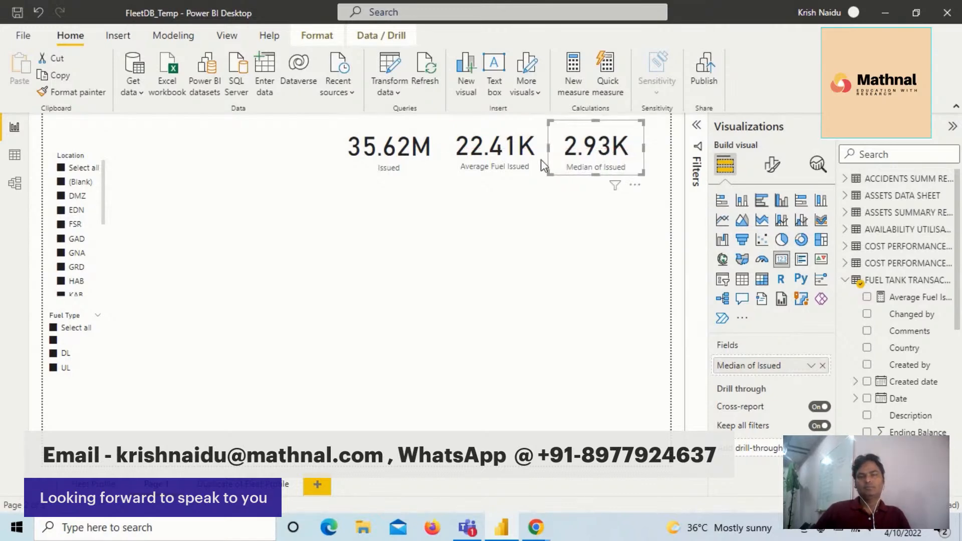
click(495, 150)
click(411, 153)
click(461, 153)
click(493, 260)
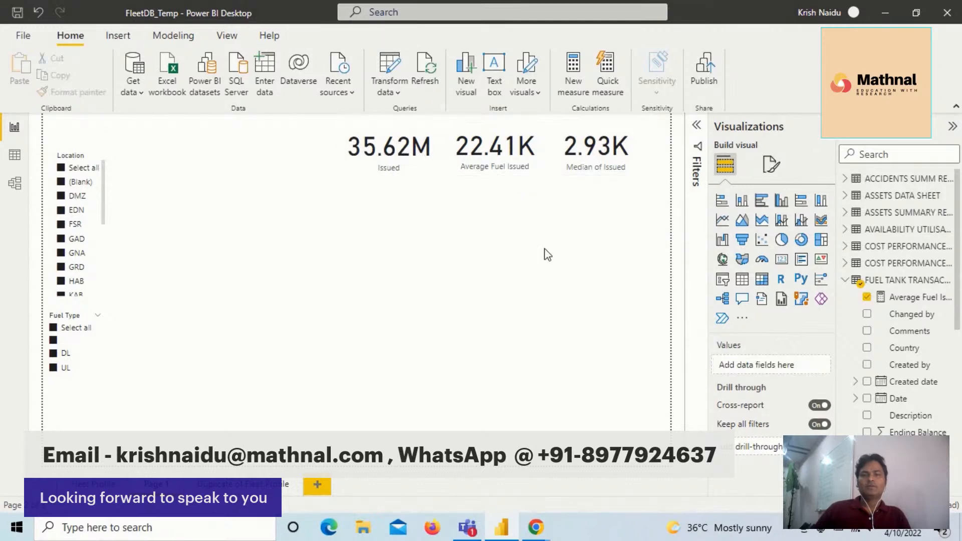
- Add a new card below the existing row of cards and fill it with the Issued field from the fuel tank transactions table
click(783, 262)
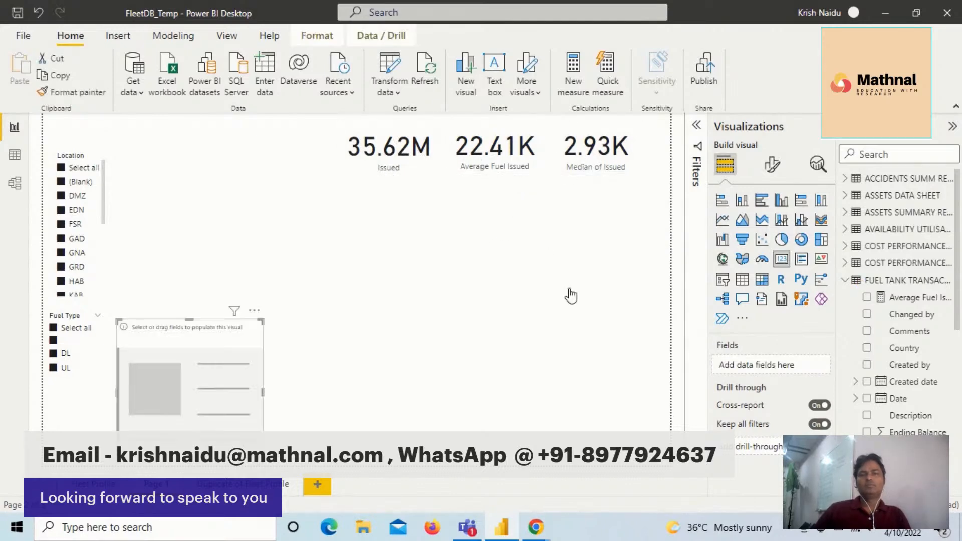
drag(218, 357, 451, 243)
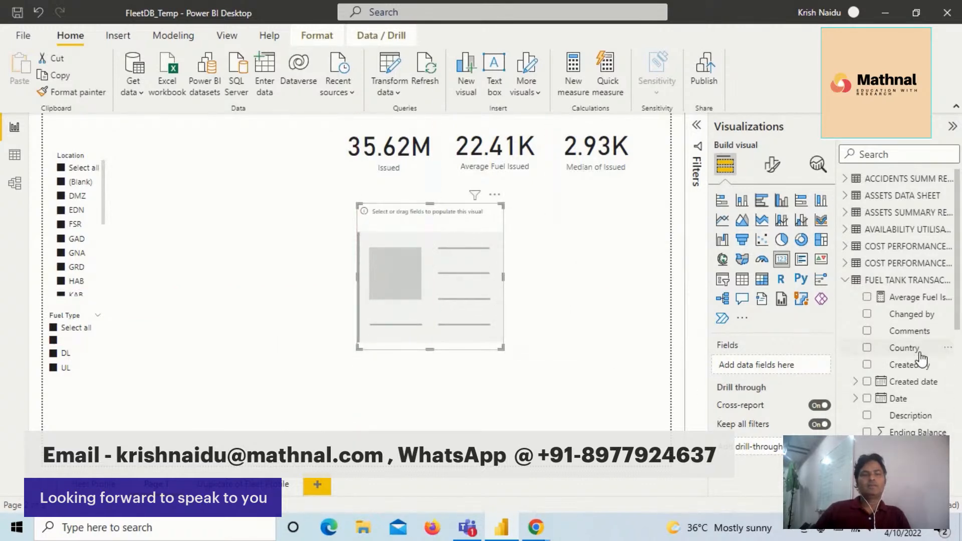
scroll(919, 379, down, 3)
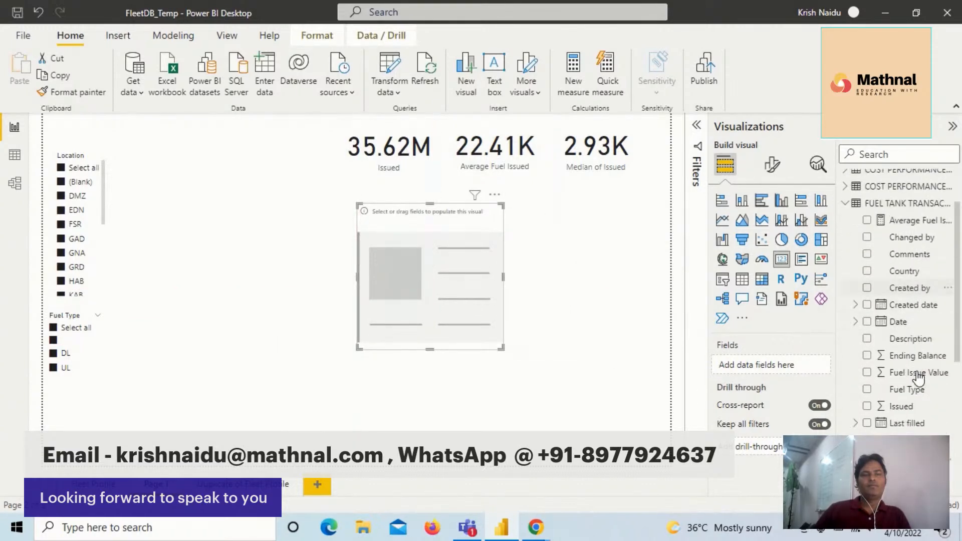
scroll(919, 379, down, 1)
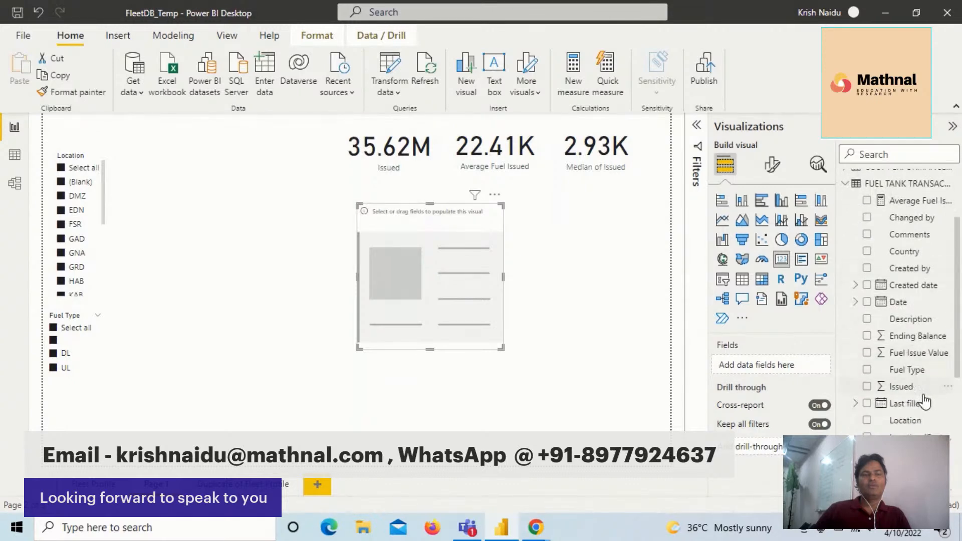
drag(895, 387, 441, 294)
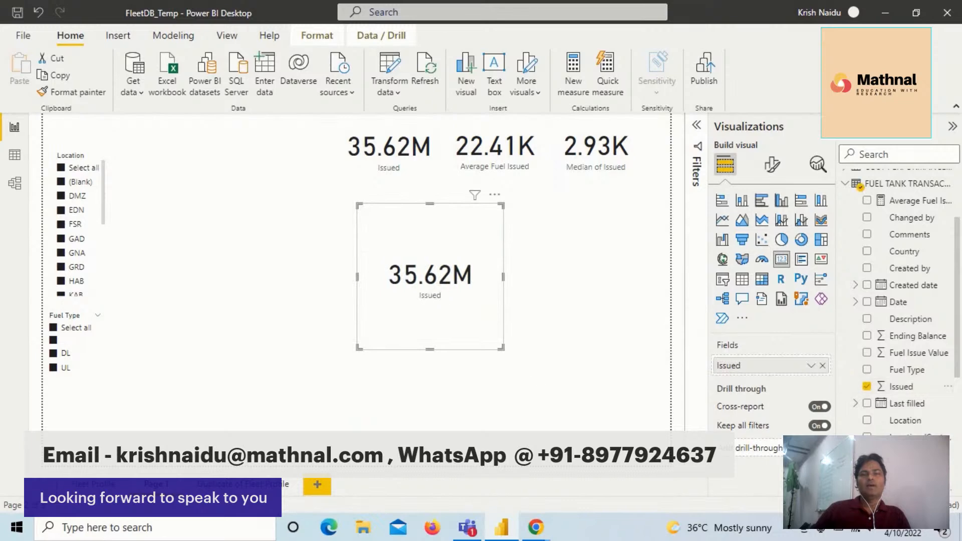
- Summarize the new card's Issued field as Standard deviation, and shrink the card to sit close beneath the upper row
click(810, 366)
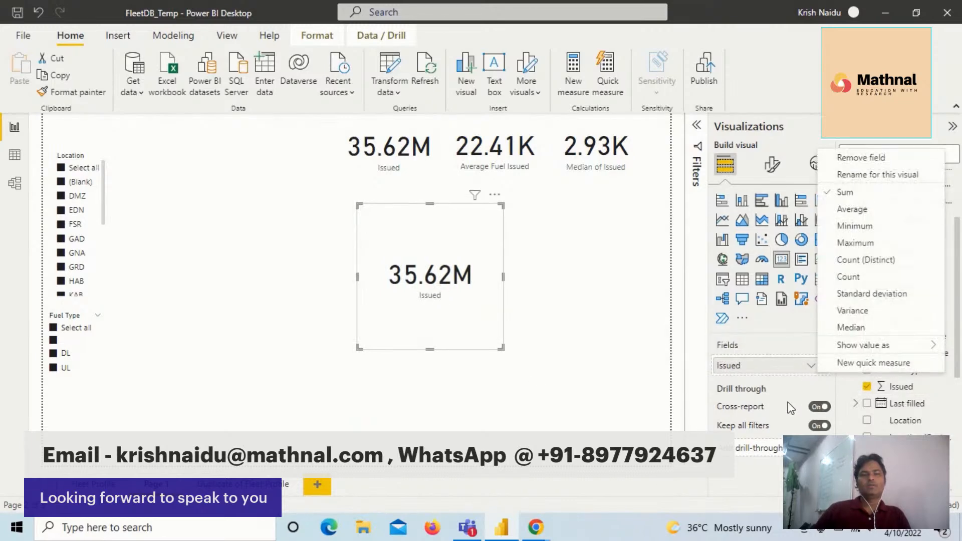
click(875, 296)
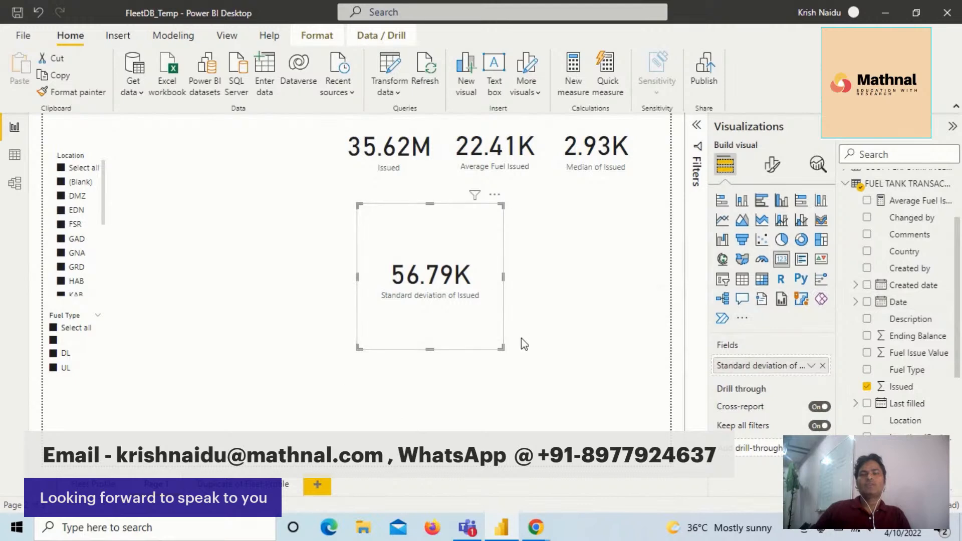
drag(499, 345, 493, 261)
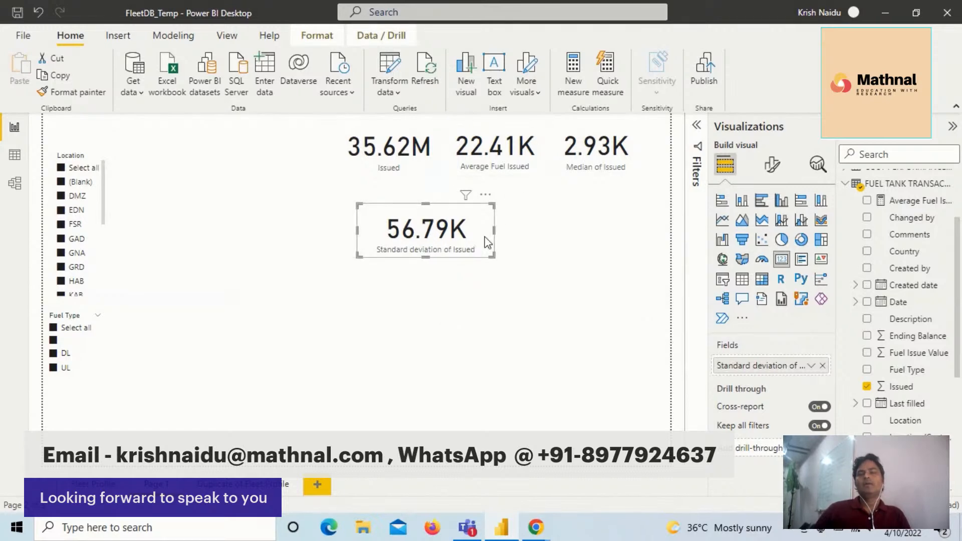
mouse_move(424, 242)
mouse_down()
mouse_move(486, 218)
mouse_move(421, 235)
mouse_up()
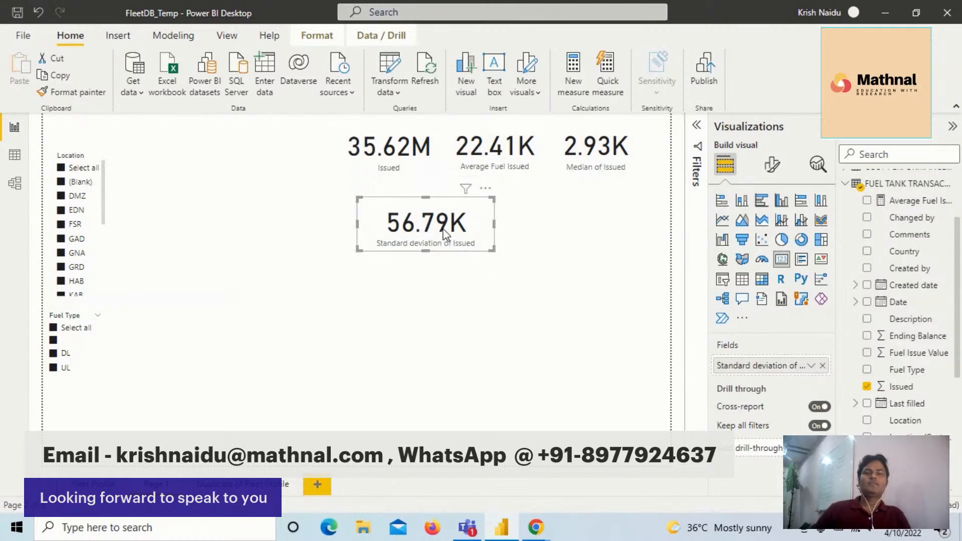
- Compare the Average Fuel Issued card with the Standard deviation of Issued and Median of Issued cards
click(497, 153)
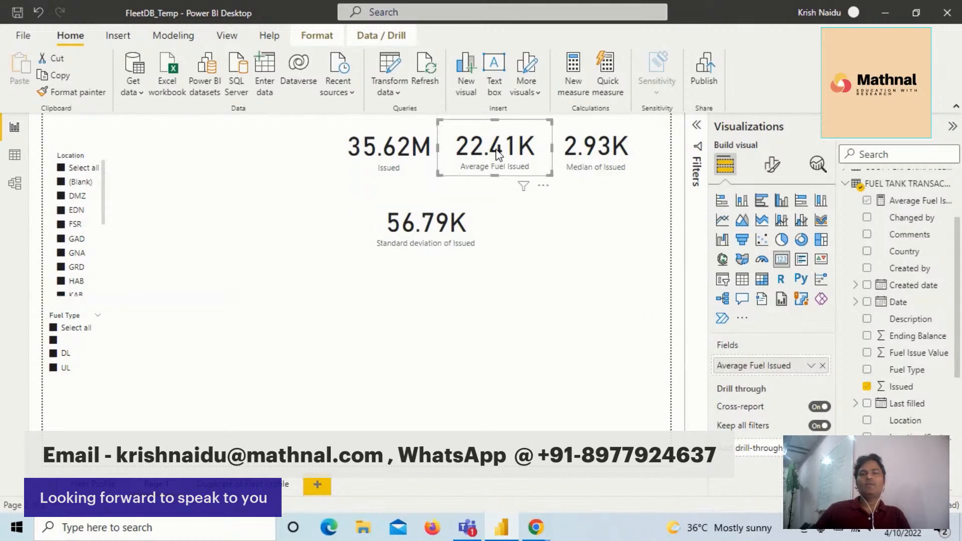
click(437, 249)
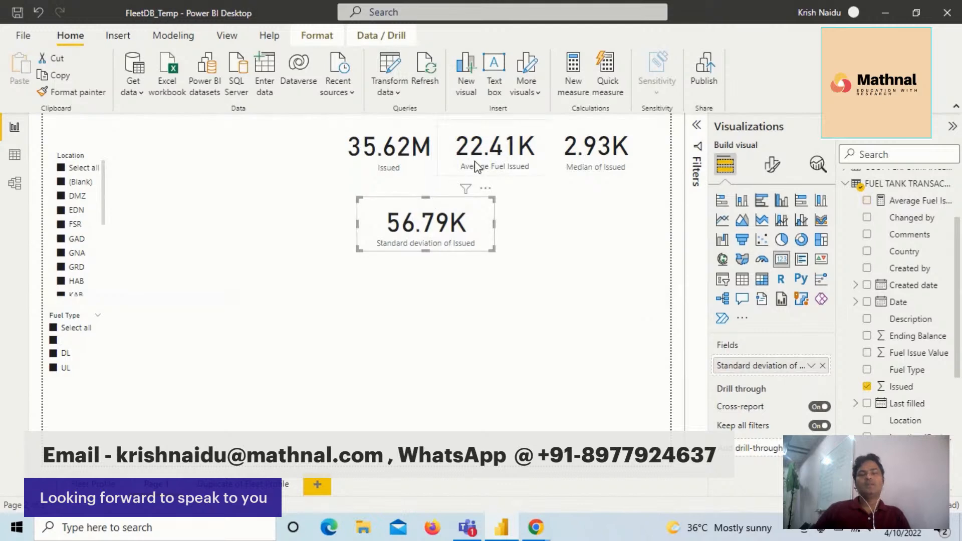
click(515, 155)
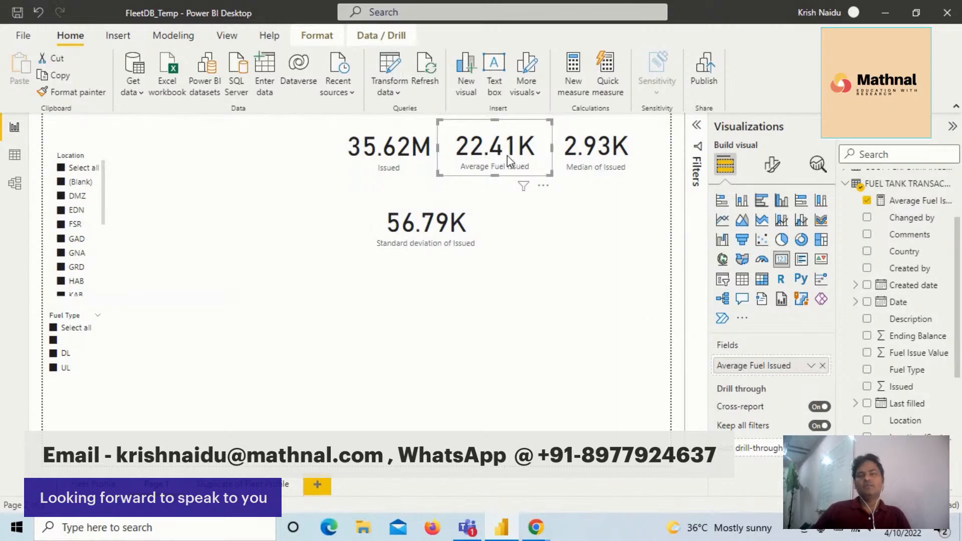
click(597, 159)
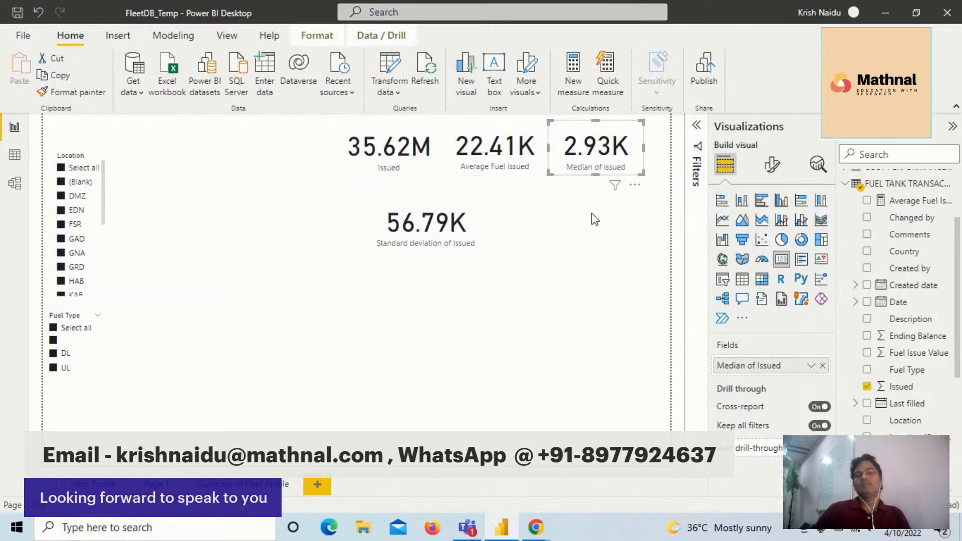
- Compare the Standard deviation of Issued card with the Average Fuel Issued card and the Median of Issued card
click(420, 231)
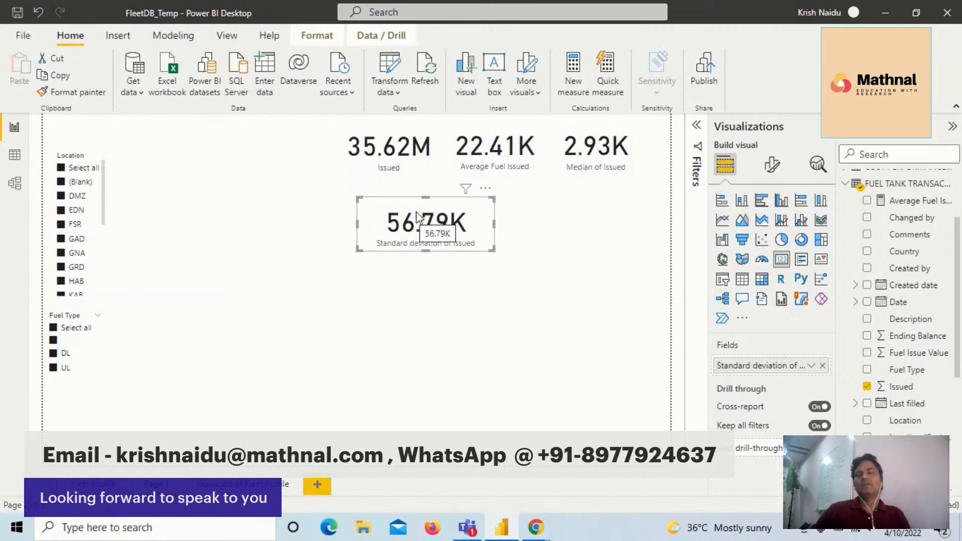
click(464, 168)
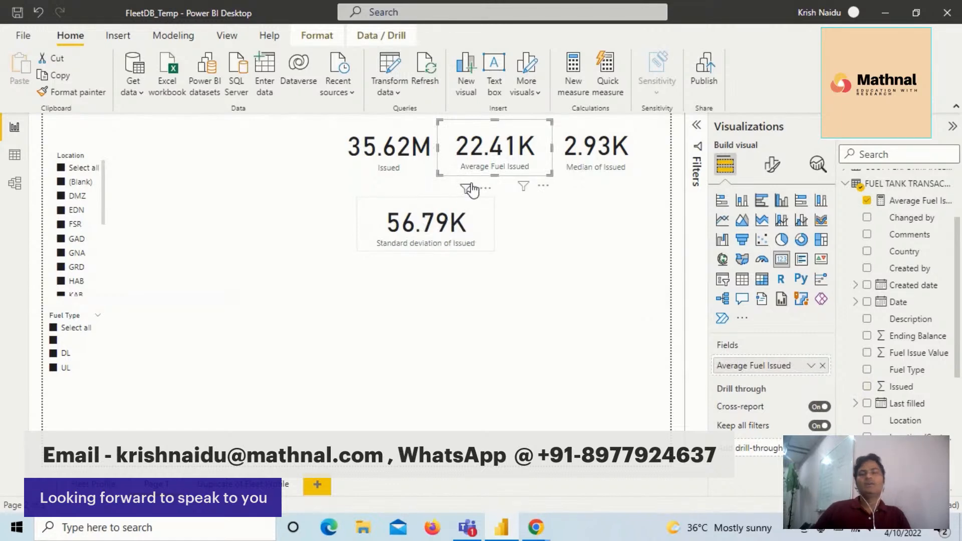
click(441, 221)
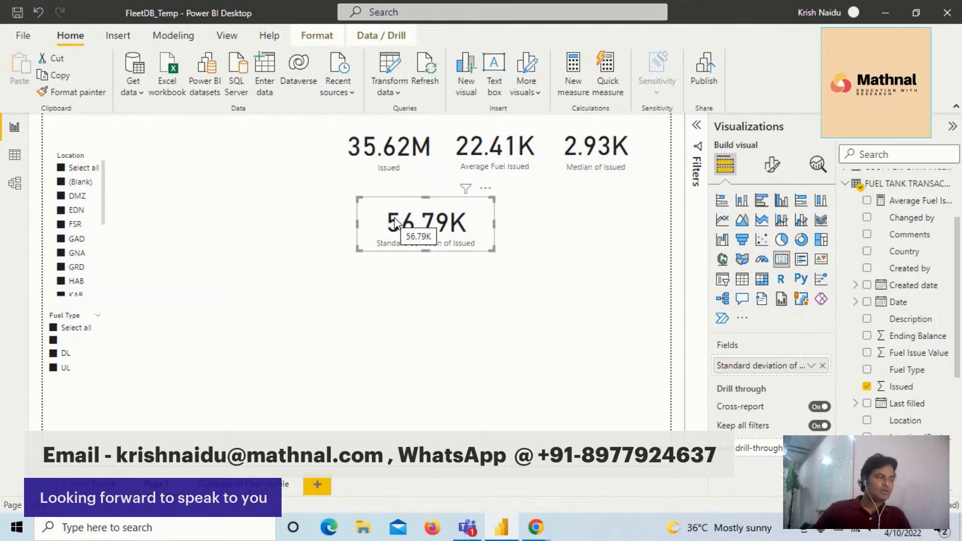
click(509, 157)
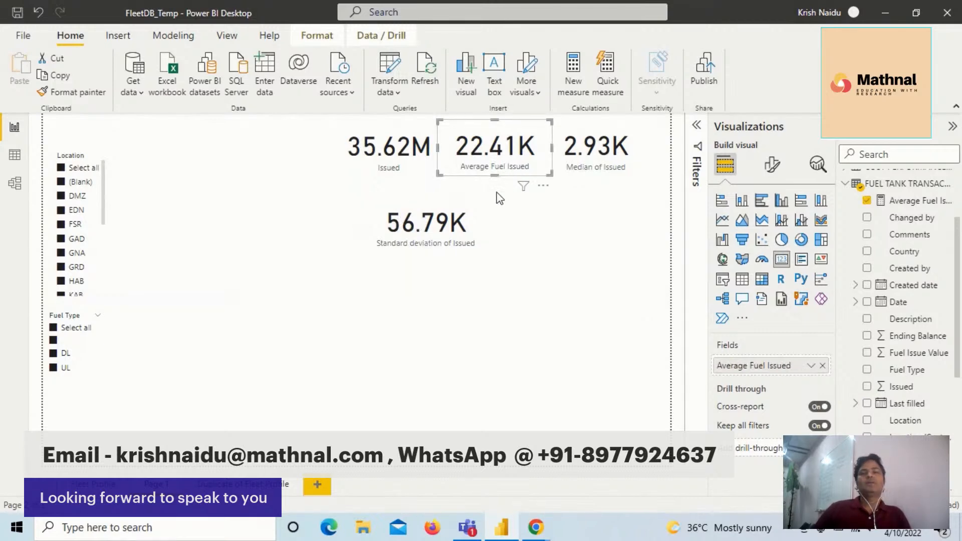
click(461, 223)
click(560, 163)
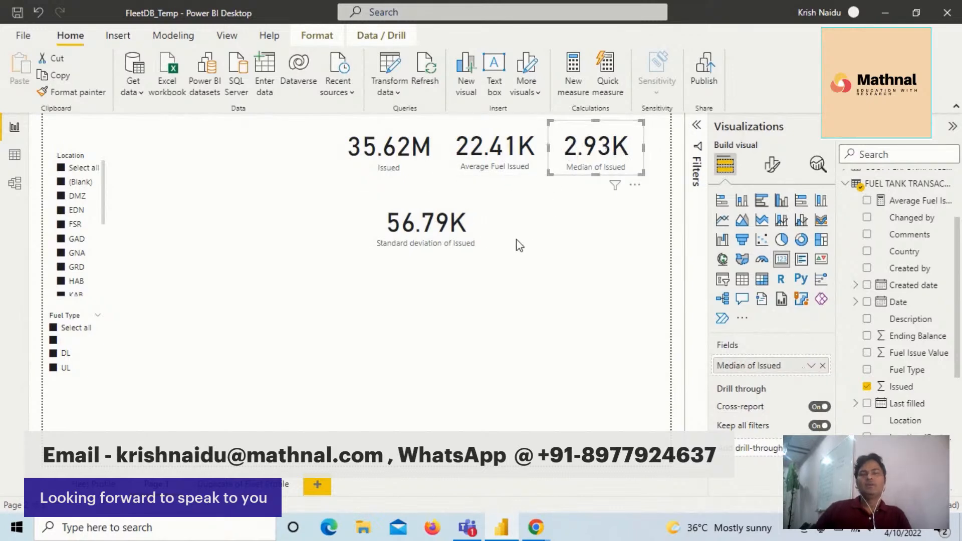
- Move the Standard deviation of Issued card up into the upper row, in front of the Issued card
click(438, 235)
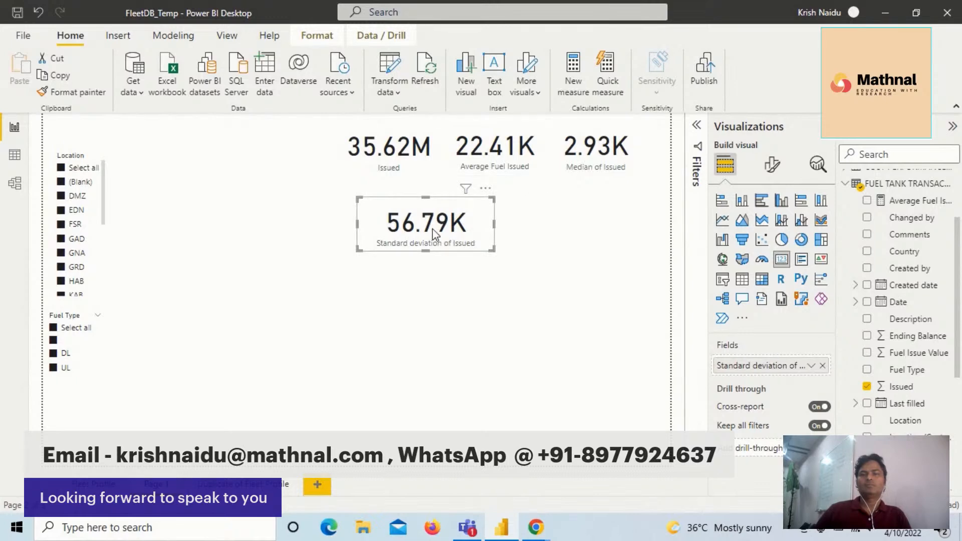
drag(432, 231, 254, 149)
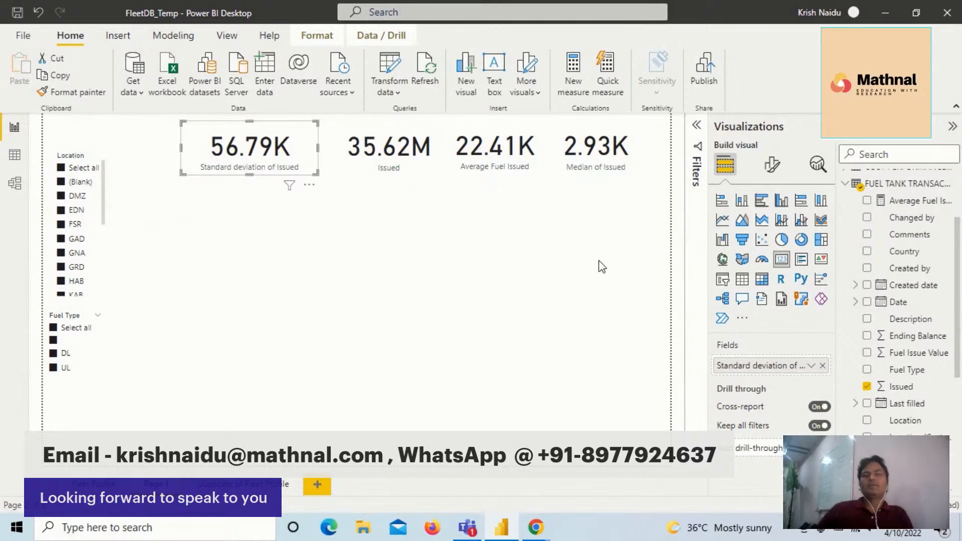
- Examine the upper row of cards, comparing the standard deviation of issued fuel with the average fuel issued
click(384, 146)
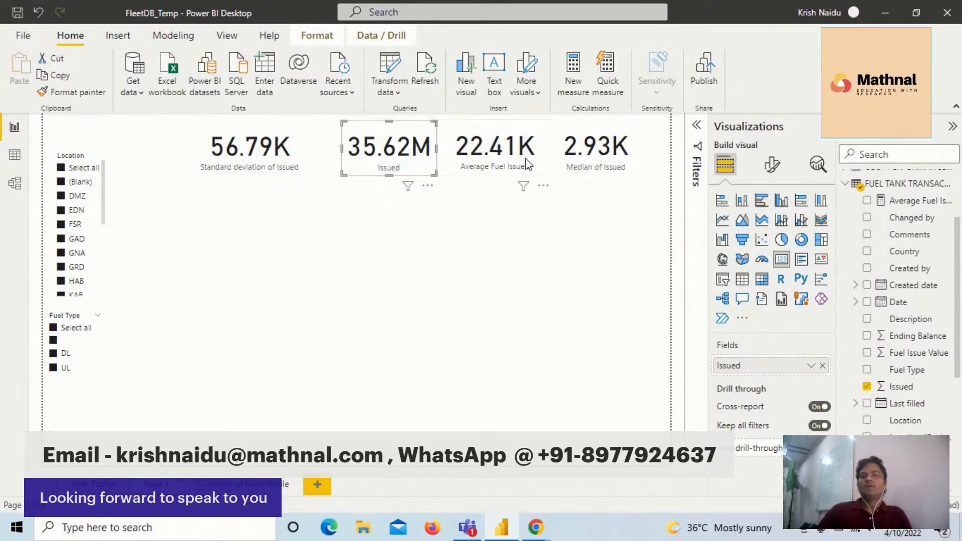
click(523, 159)
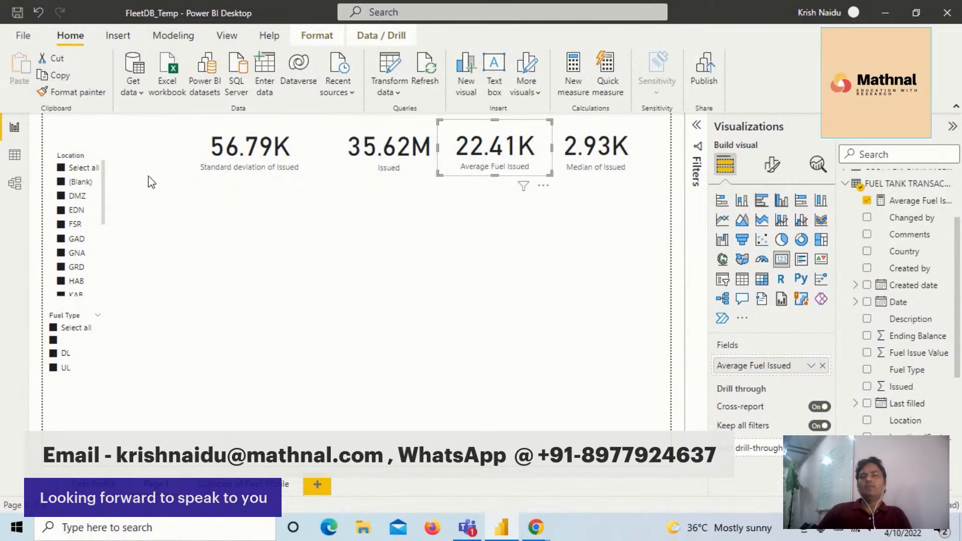
click(224, 158)
click(494, 161)
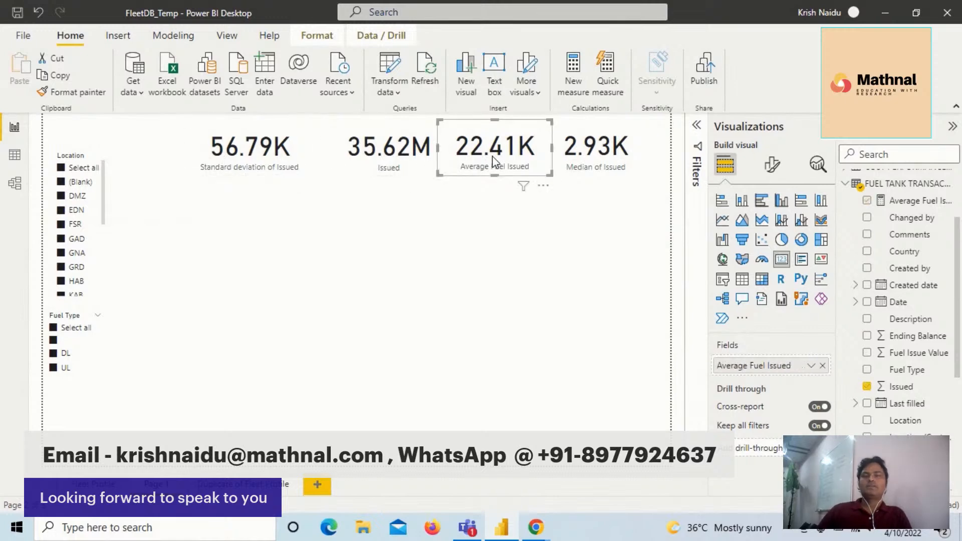
click(269, 155)
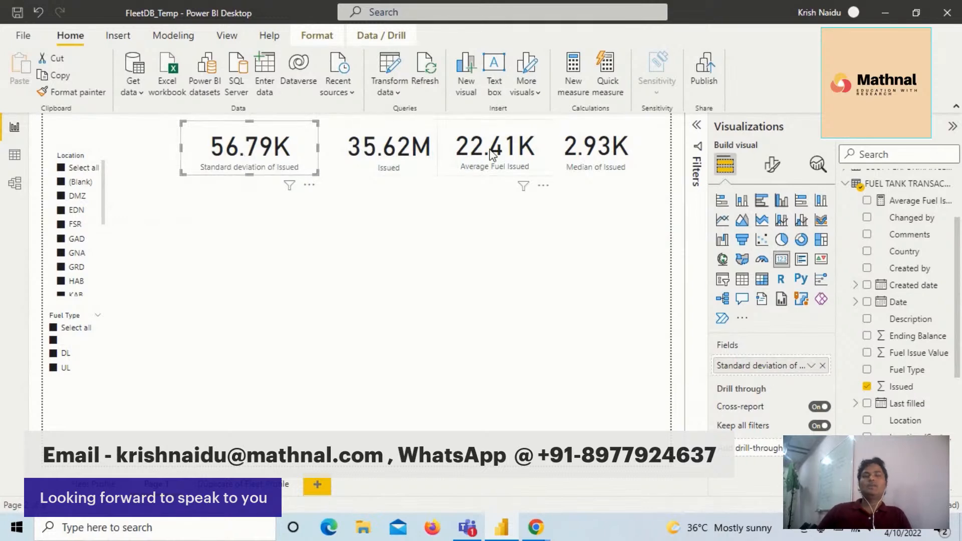
click(502, 149)
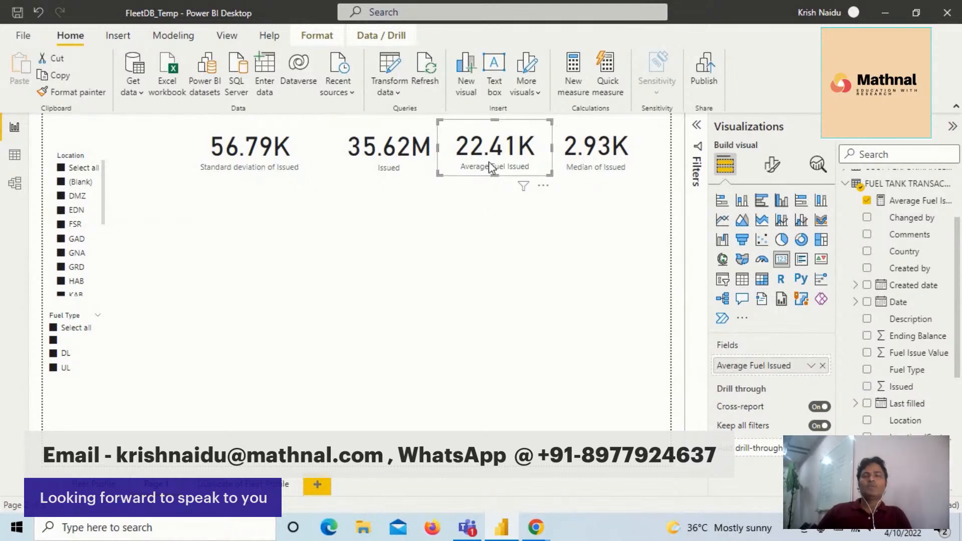
click(504, 182)
click(499, 150)
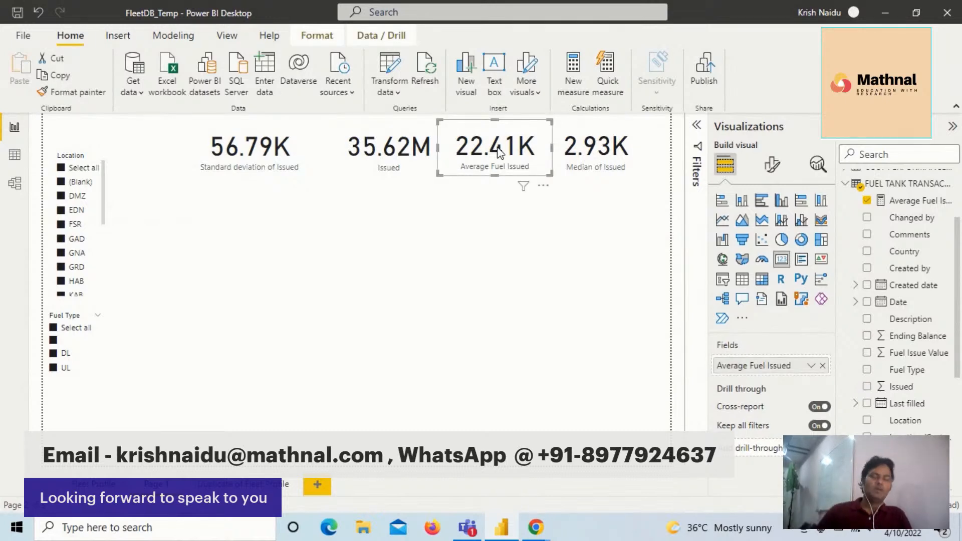
click(489, 211)
click(501, 165)
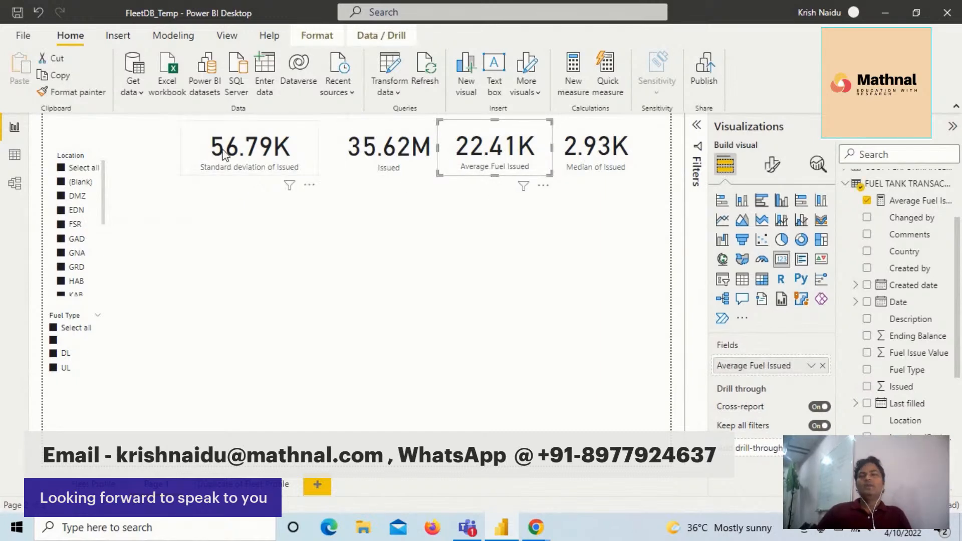
click(228, 155)
click(494, 144)
click(281, 152)
click(469, 146)
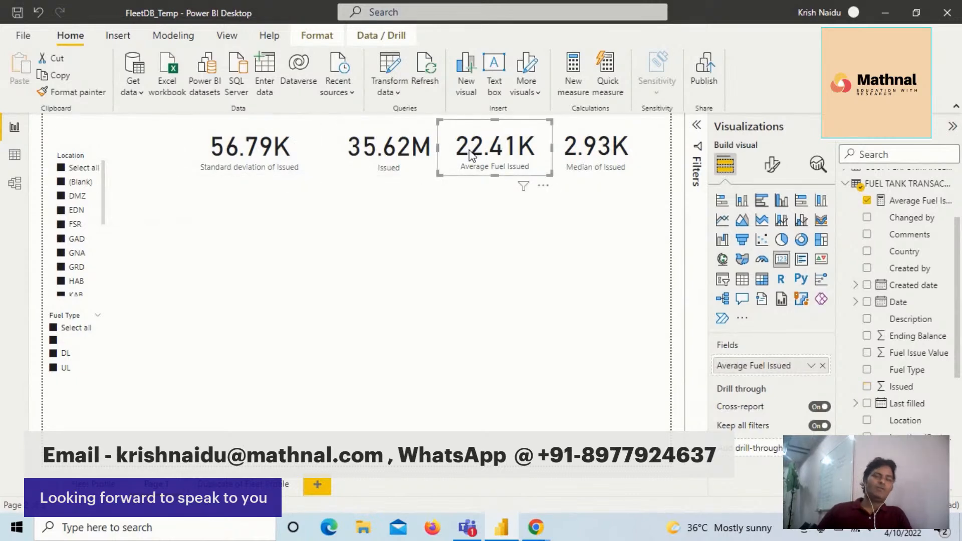
click(307, 163)
click(462, 161)
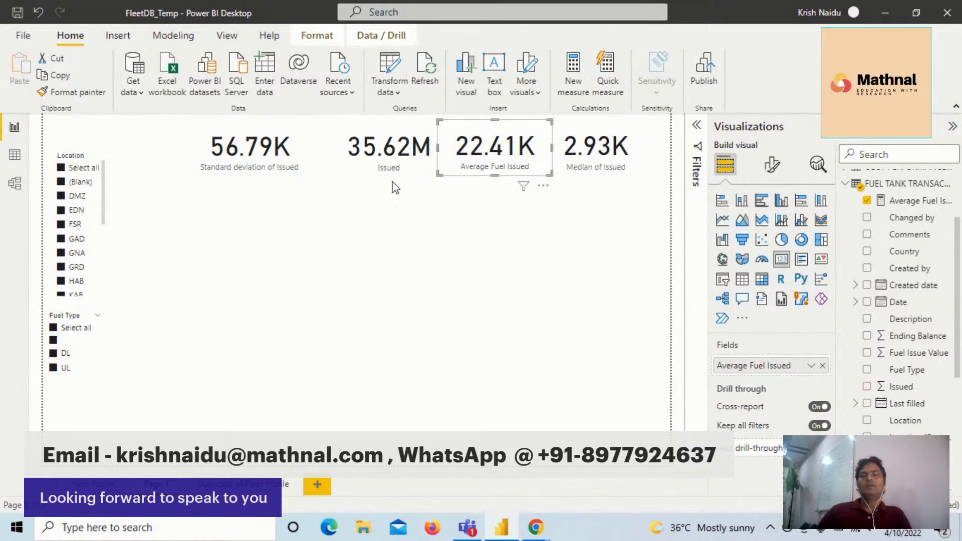
- Shift the Standard deviation of Issued card closer to the Issued card and trim its height and width slightly
click(271, 153)
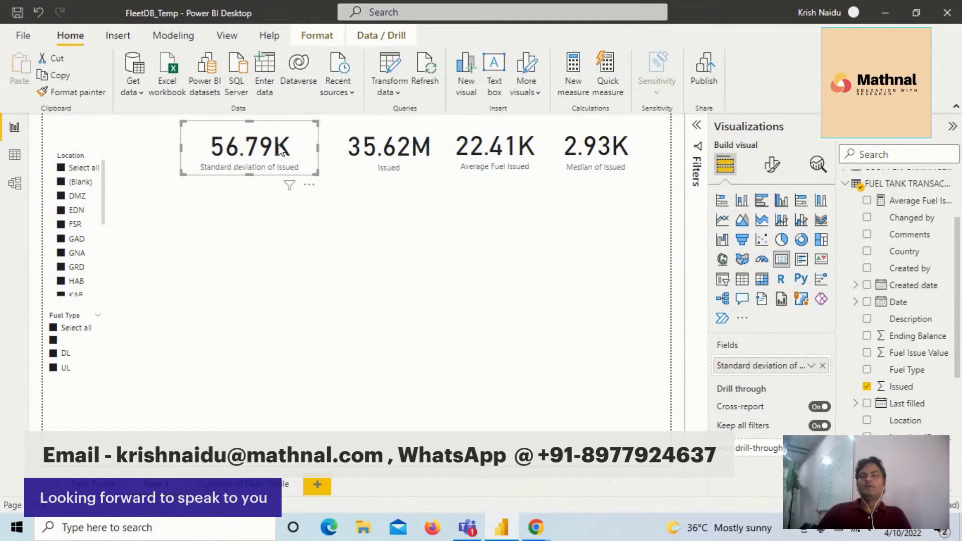
drag(288, 148, 305, 147)
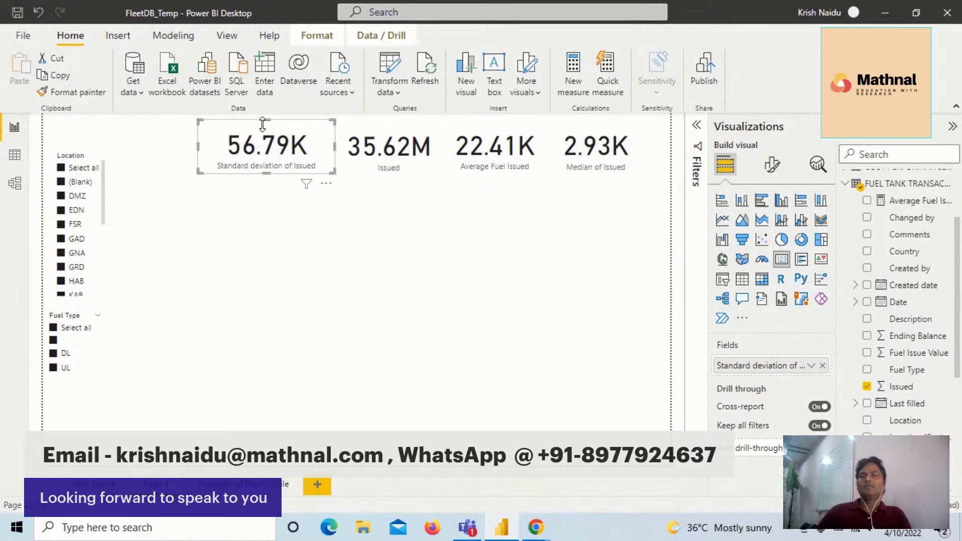
drag(262, 124, 264, 130)
drag(197, 148, 219, 148)
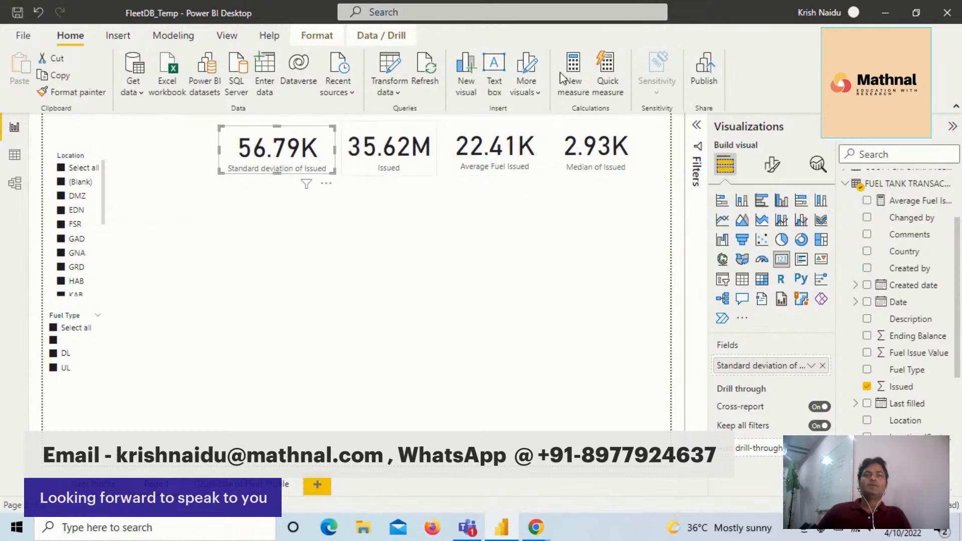
- Nudge the Issued card slightly away from the Average Fuel Issued card, toward the Standard deviation of Issued card
click(509, 157)
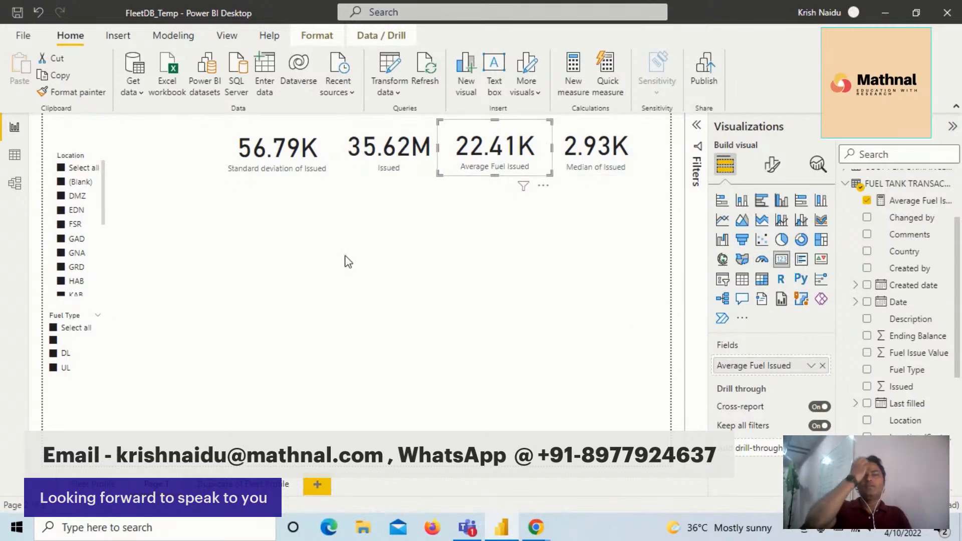
click(369, 151)
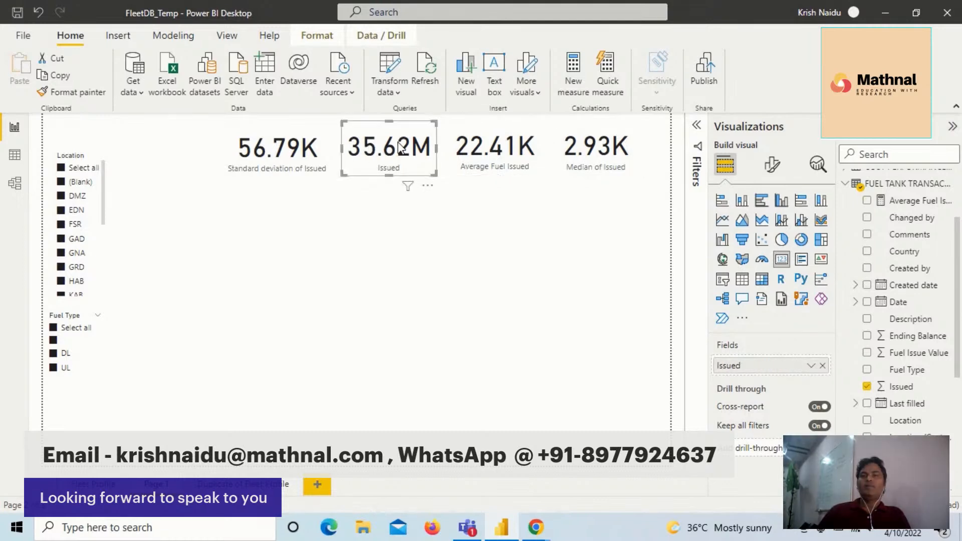
drag(396, 146, 390, 147)
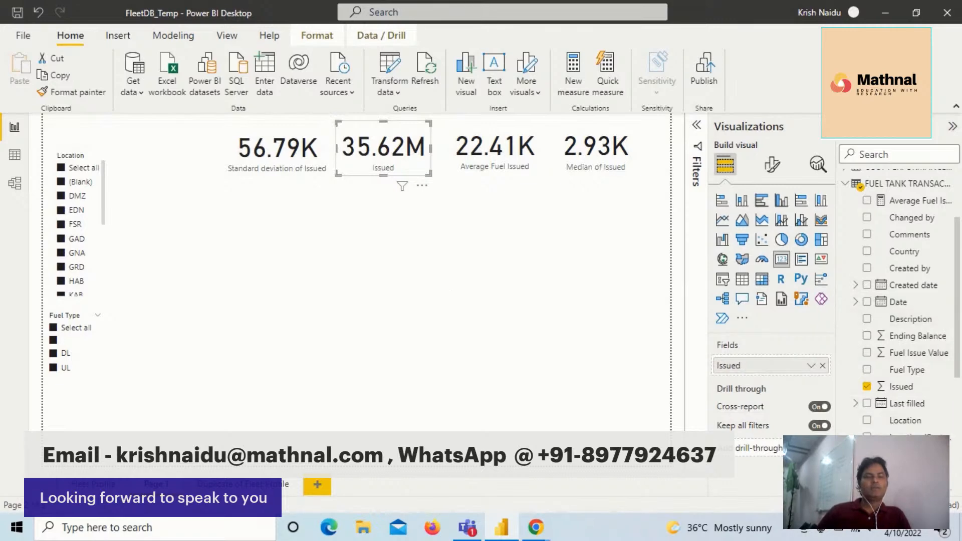
- Open the data for transformation in Power Query Editor and display the FUEL TANK TRANSACTION RP query
scroll(932, 381, down, 3)
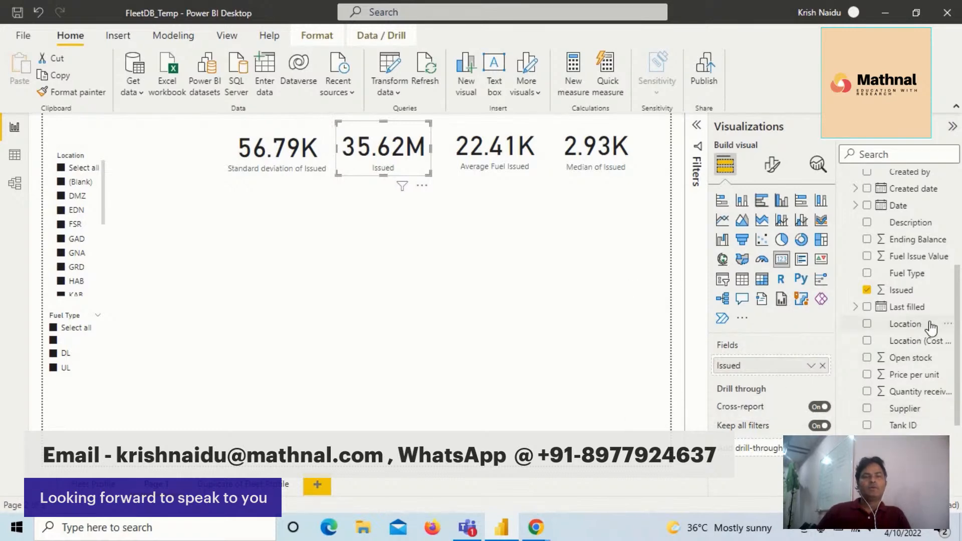
scroll(955, 311, up, 1)
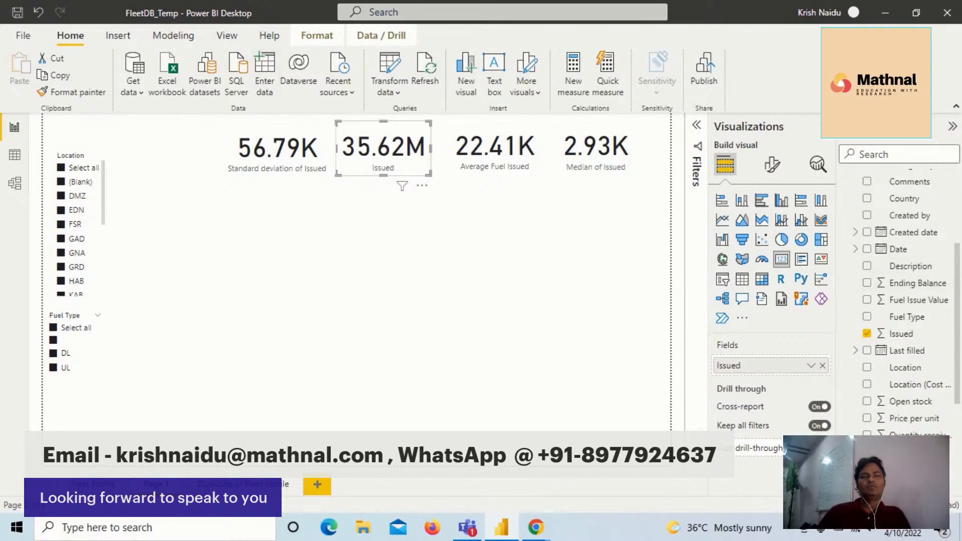
scroll(926, 246, up, 3)
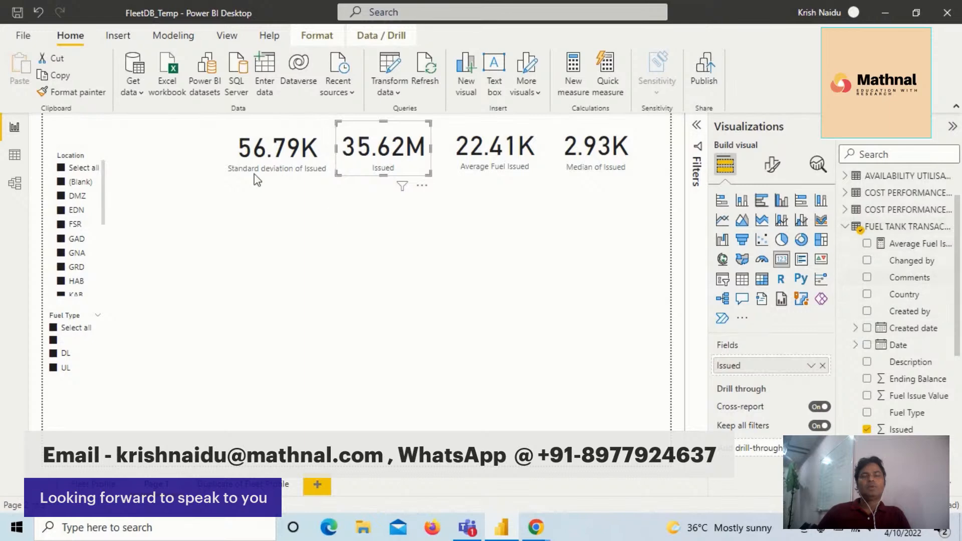
click(395, 90)
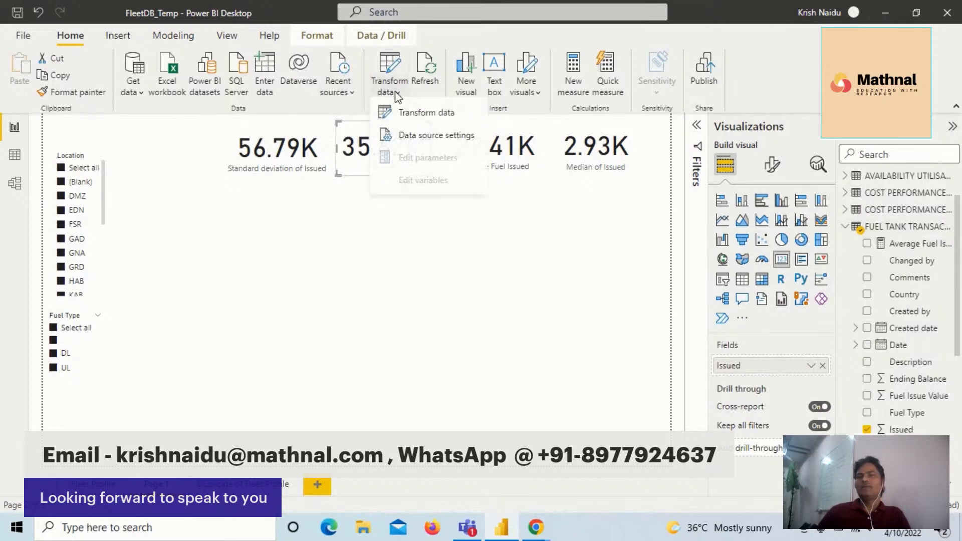
click(410, 118)
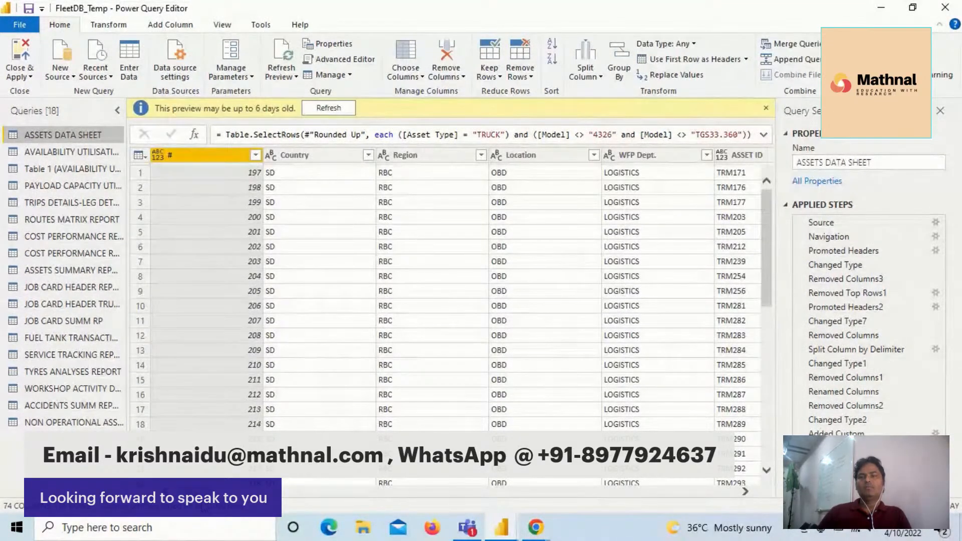
drag(194, 492, 216, 491)
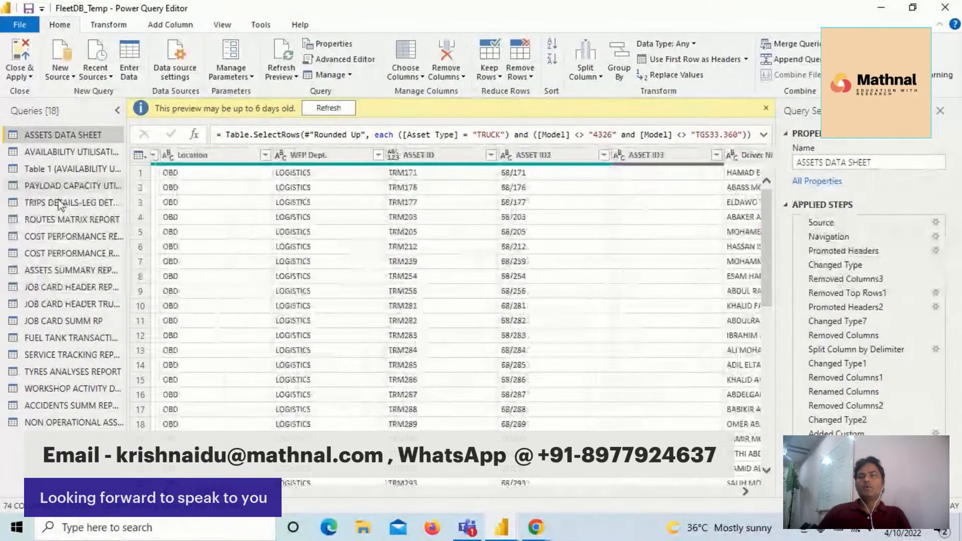
click(65, 339)
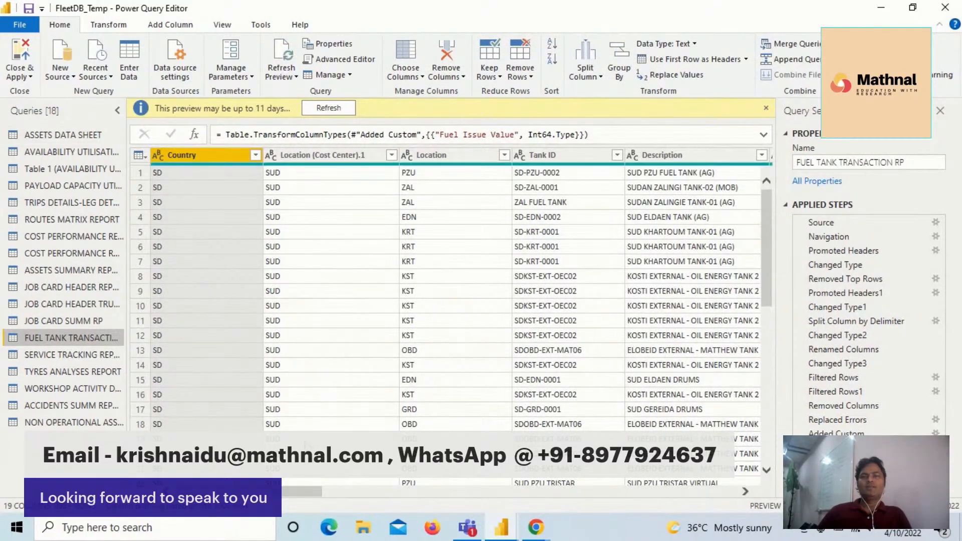
- Try to transform the Last filled column's dates into month numbers in place, and remove that applied step
drag(299, 496, 381, 494)
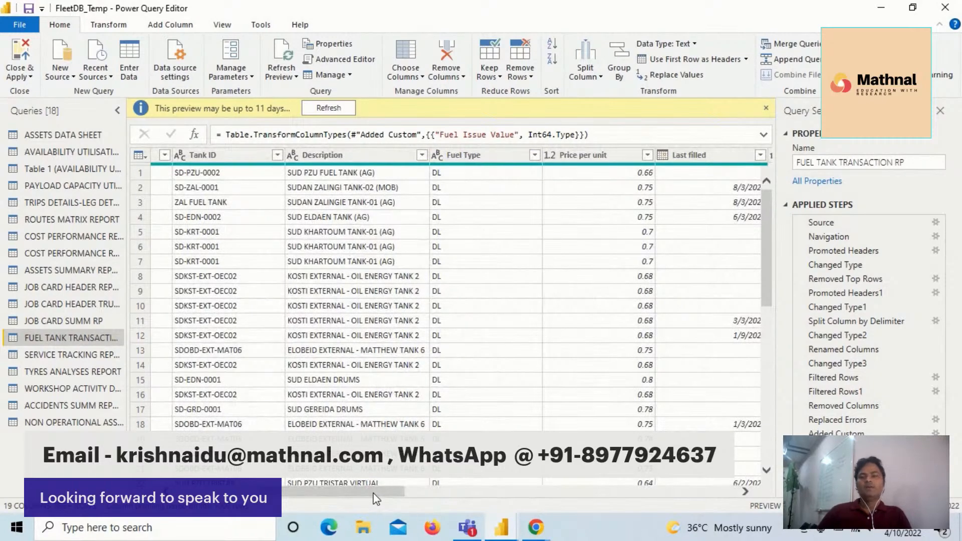
drag(371, 488, 439, 498)
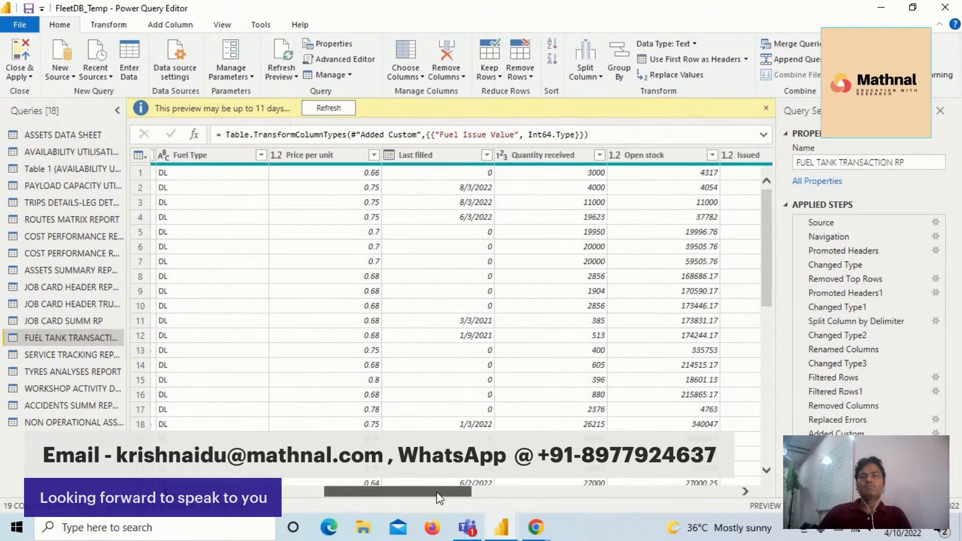
drag(439, 498, 450, 498)
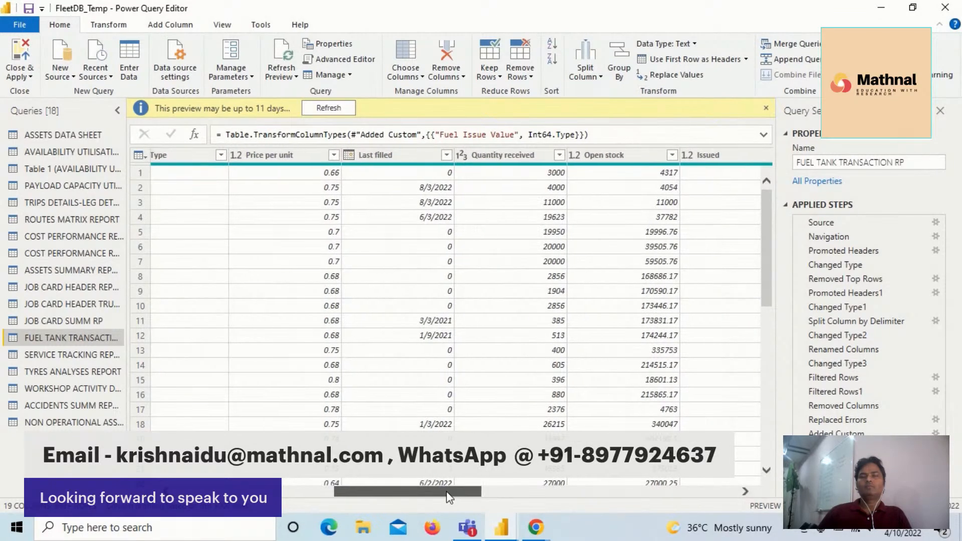
click(412, 158)
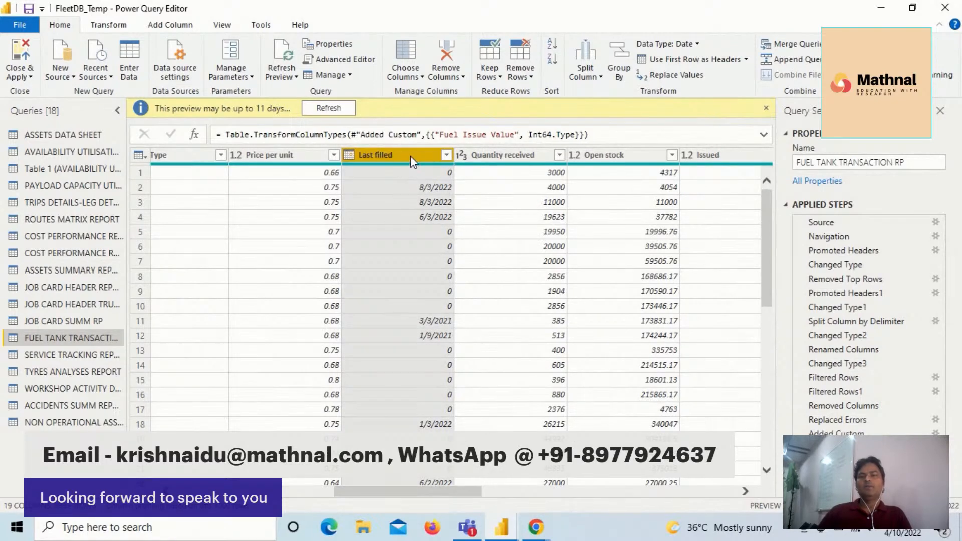
right_click(416, 154)
click(393, 155)
click(108, 26)
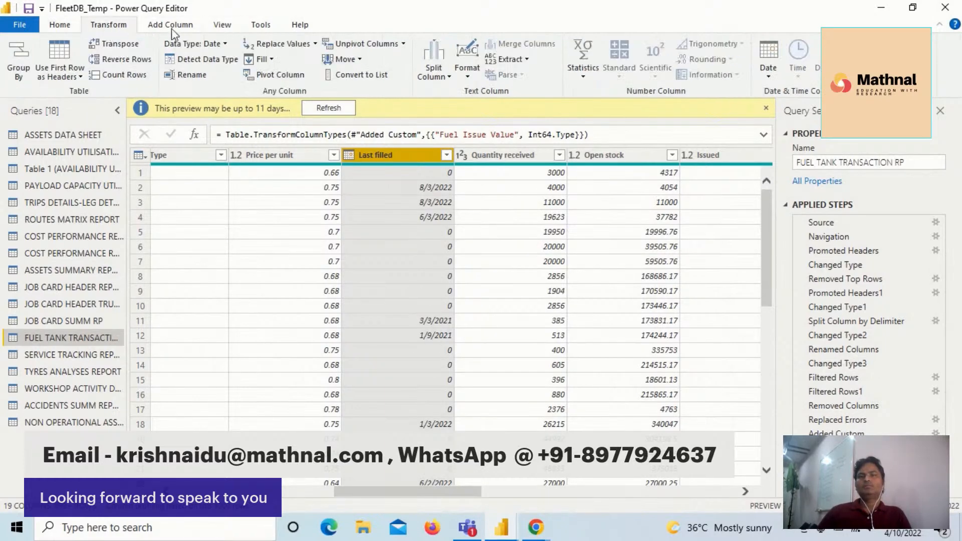
click(771, 79)
mouse_move(822, 145)
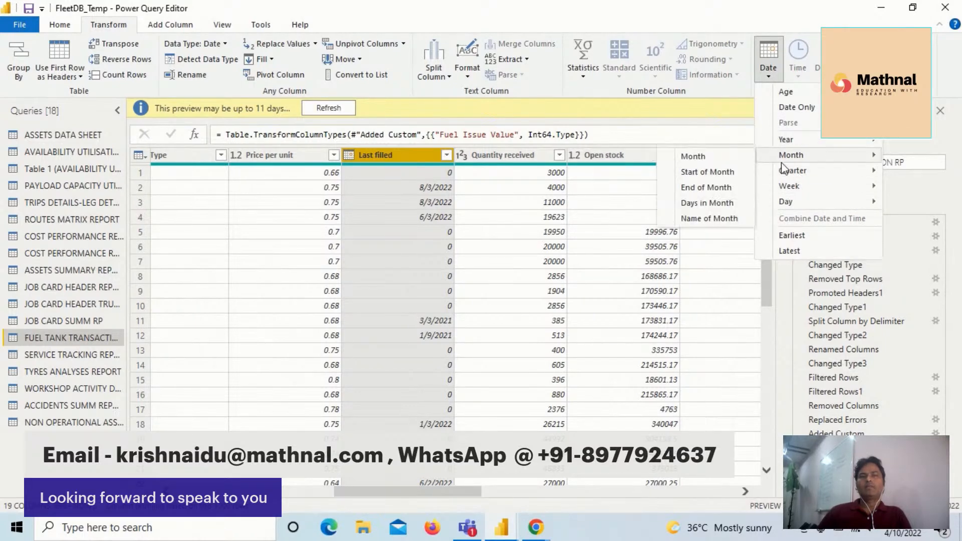
click(730, 160)
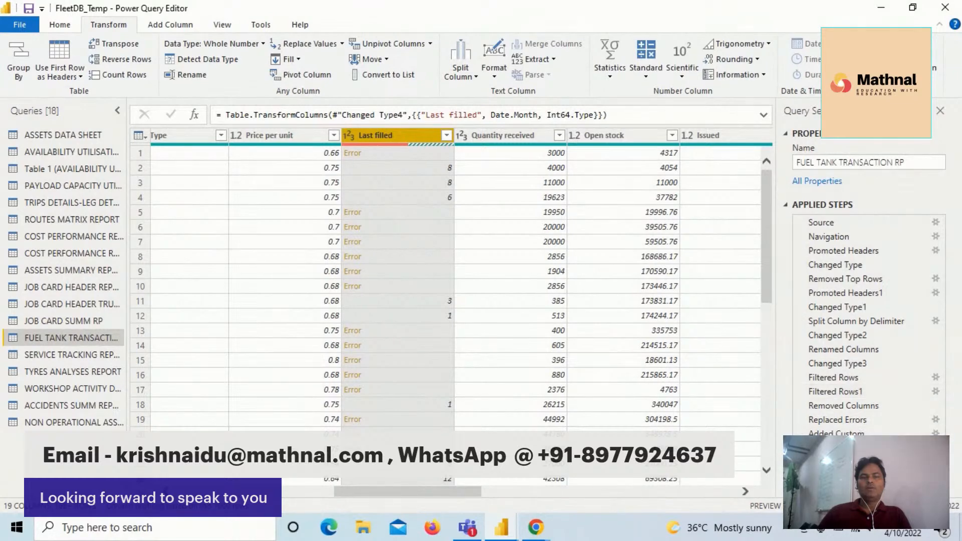
click(802, 462)
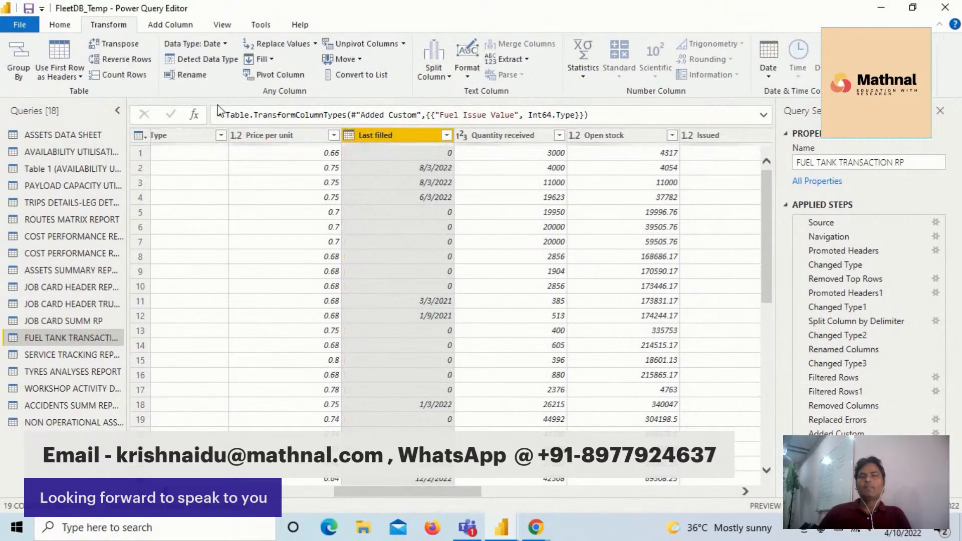
- Add a new Month column containing the month number extracted from the Last filled dates
click(157, 26)
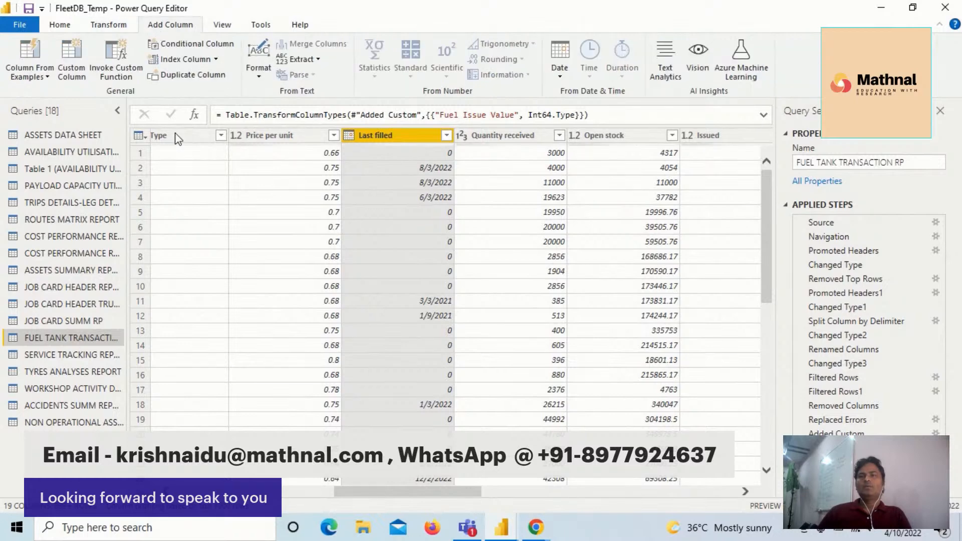
right_click(392, 134)
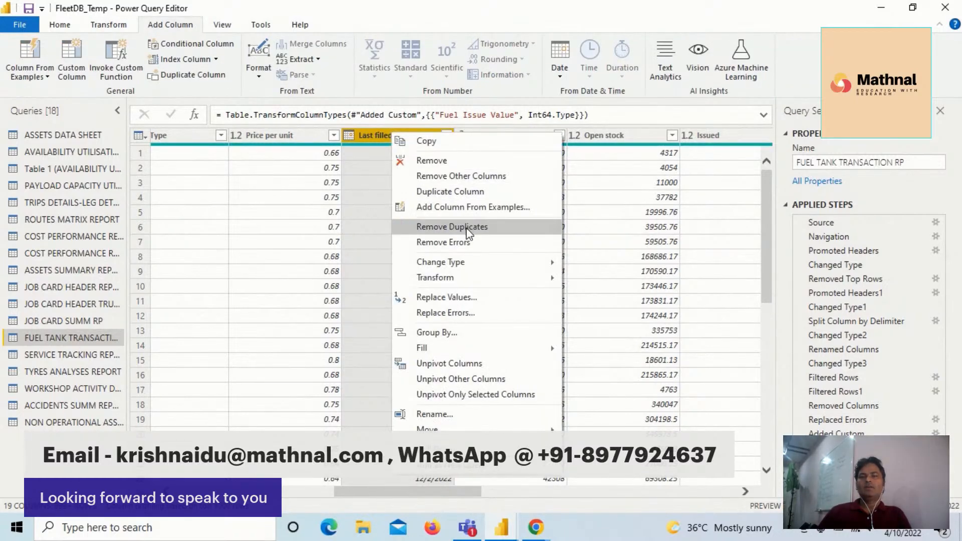
click(381, 135)
click(562, 76)
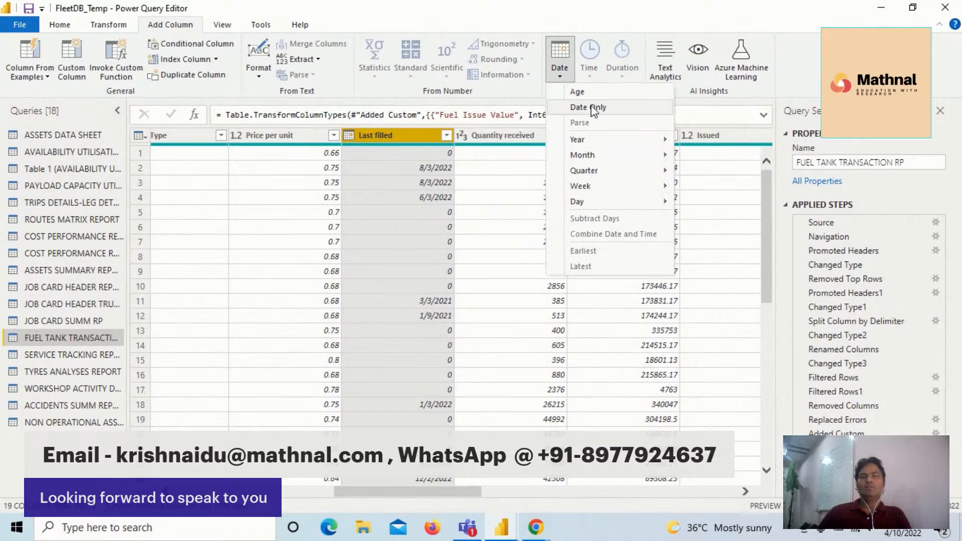
mouse_move(660, 160)
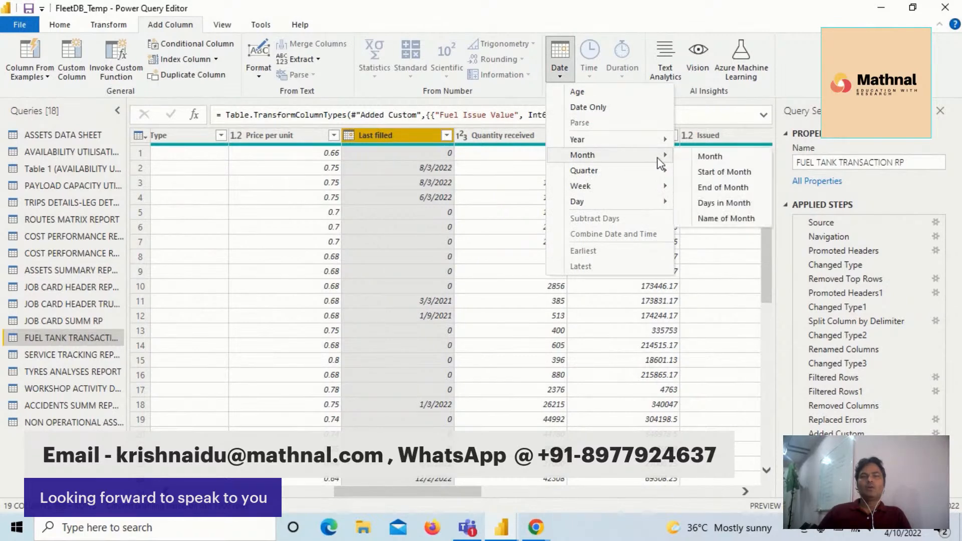
click(707, 159)
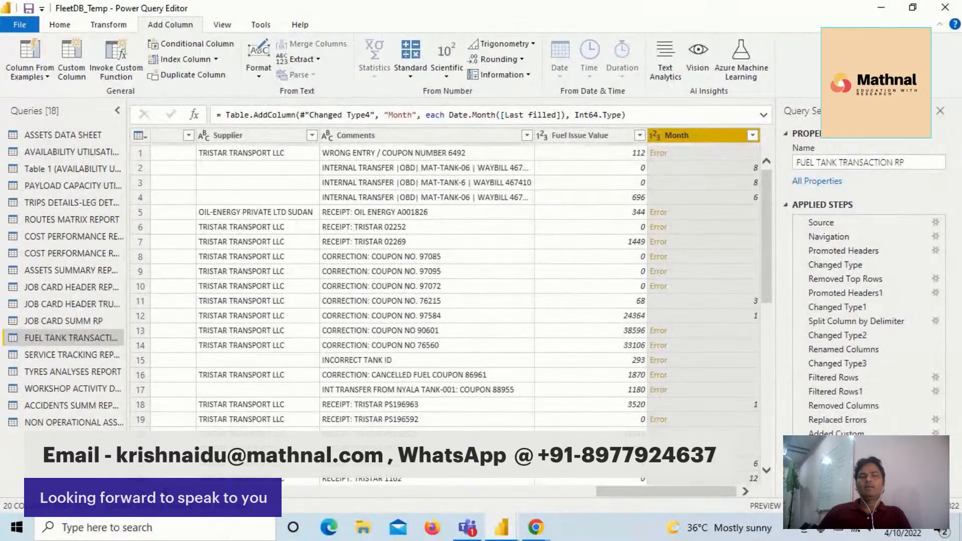
- Add a new Year column containing the year extracted from the Last filled dates
drag(676, 483, 526, 480)
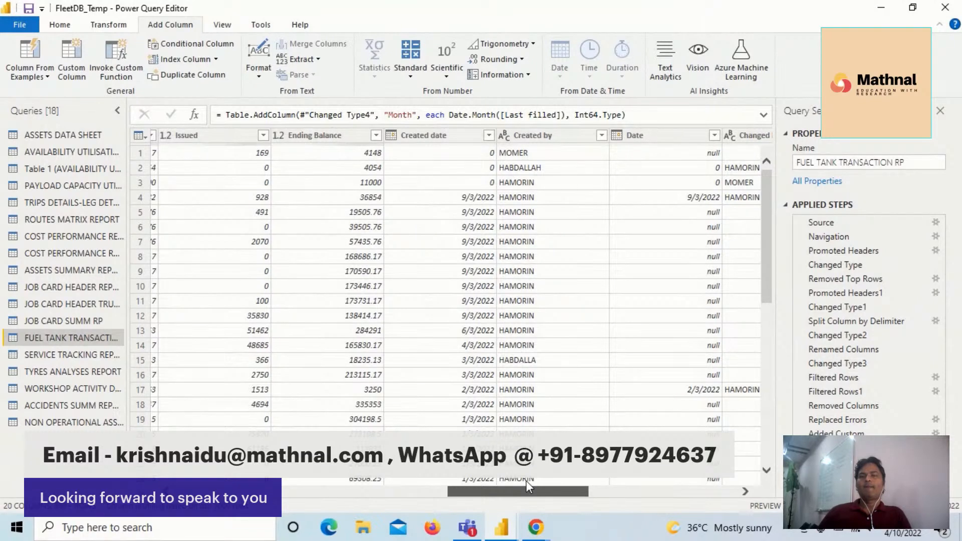
drag(527, 481, 418, 483)
click(347, 141)
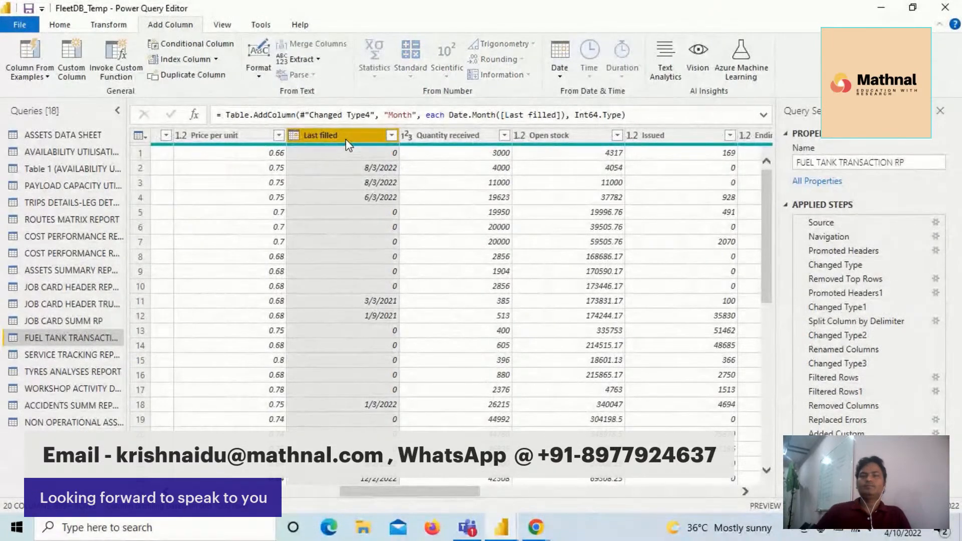
right_click(348, 140)
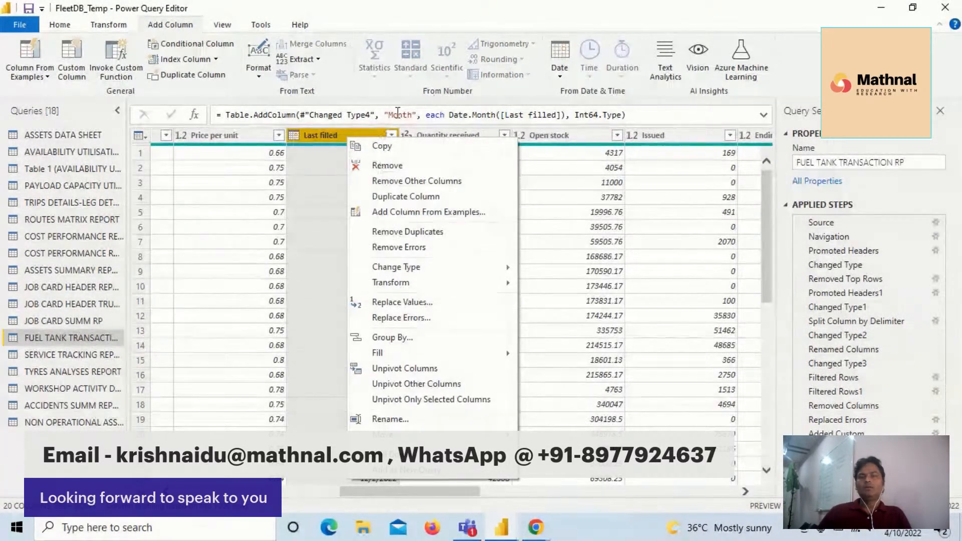
click(326, 140)
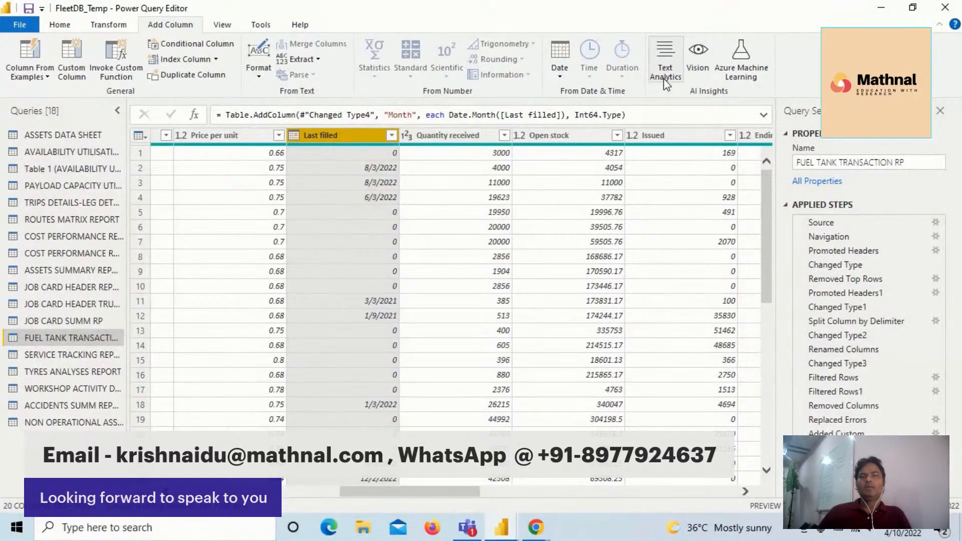
click(561, 82)
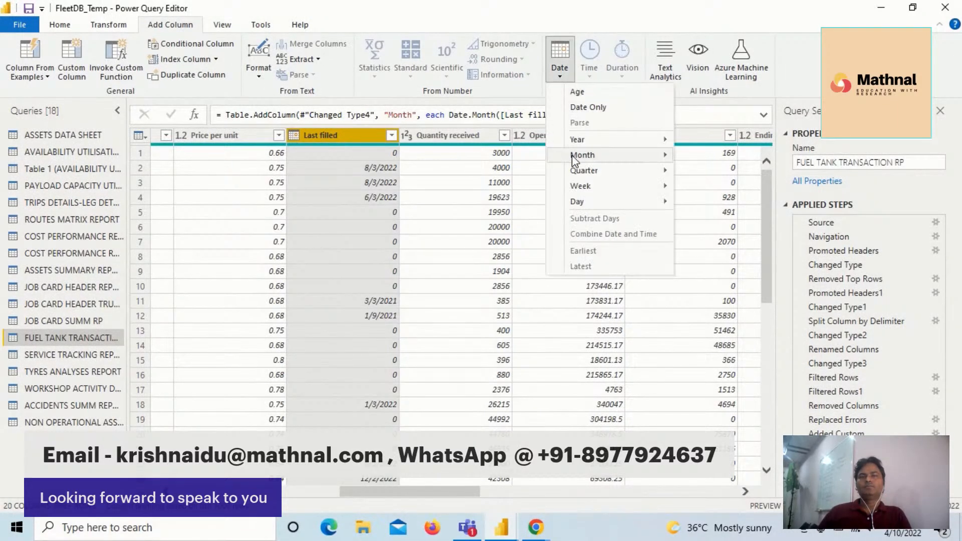
mouse_move(597, 142)
click(730, 143)
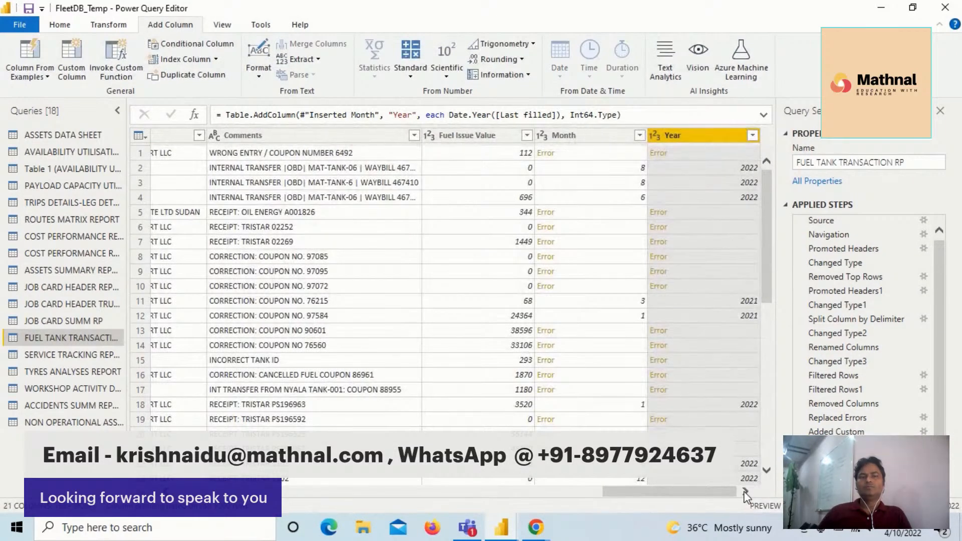
- Replace the errors in both the Month and Year columns with 0
click(598, 135)
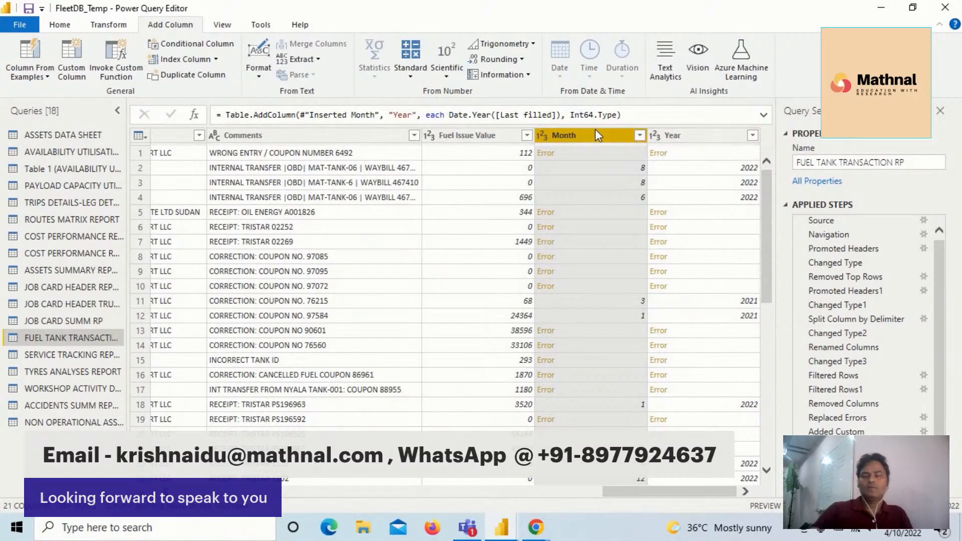
ctrl+click(691, 136)
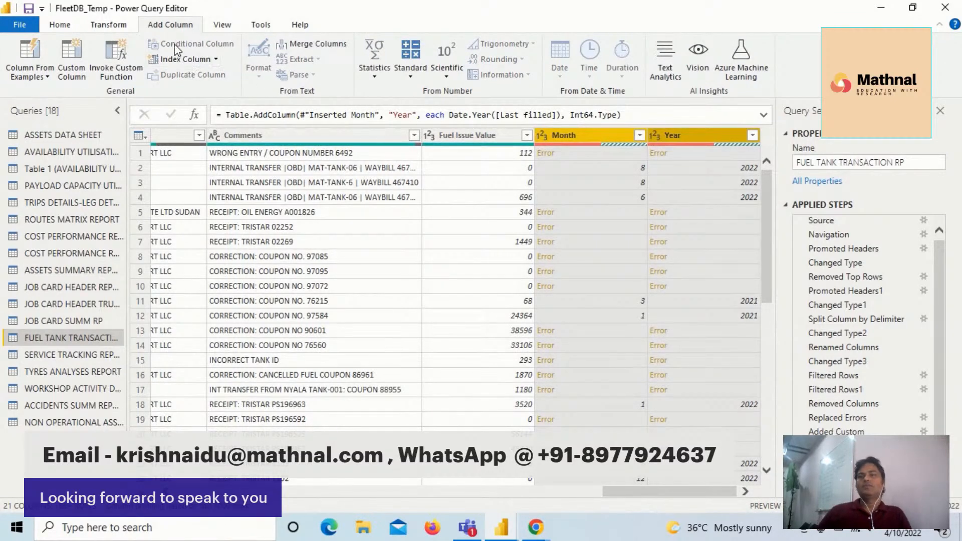
click(103, 26)
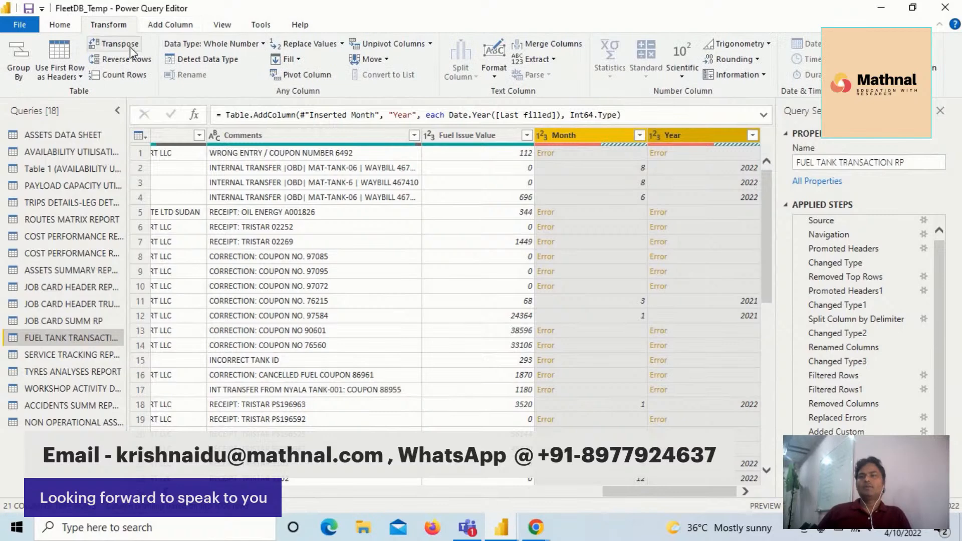
click(341, 46)
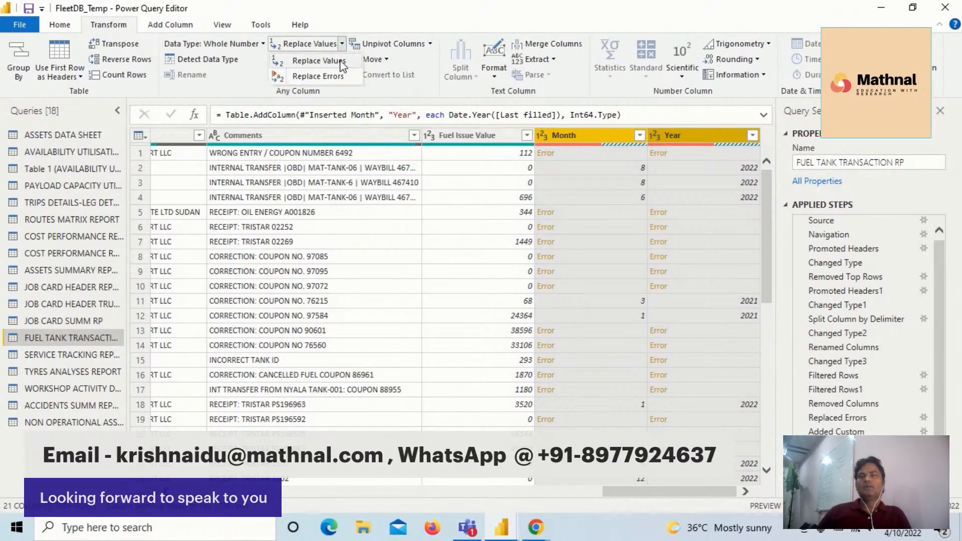
click(306, 71)
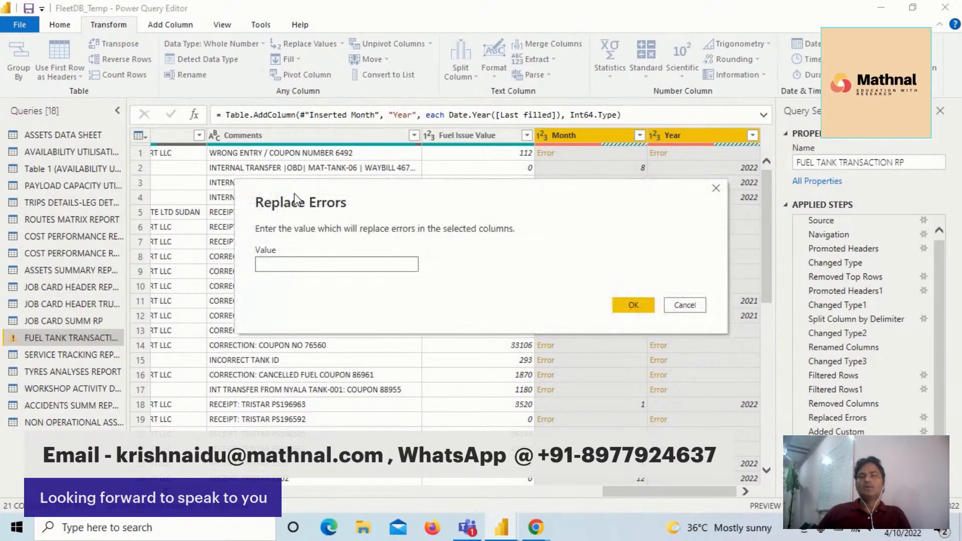
text(0)
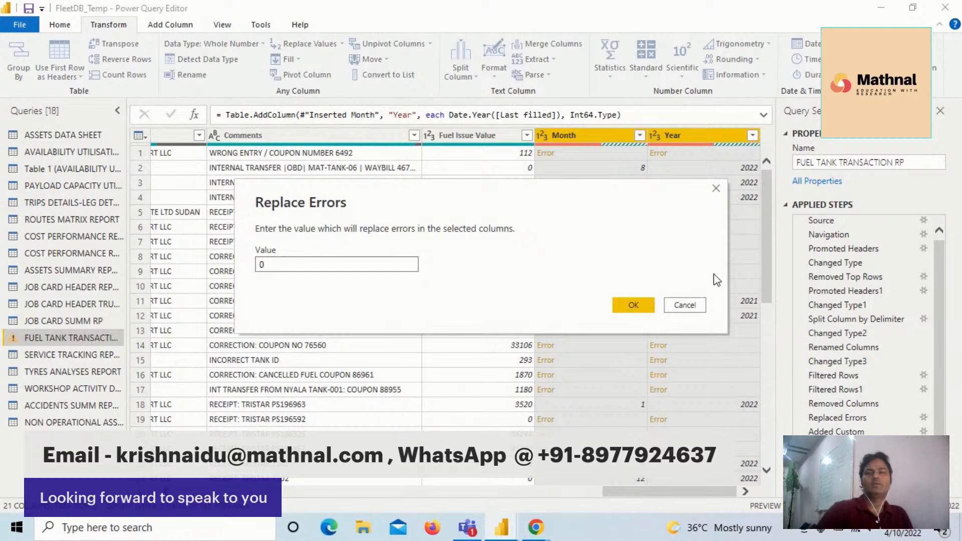
click(633, 305)
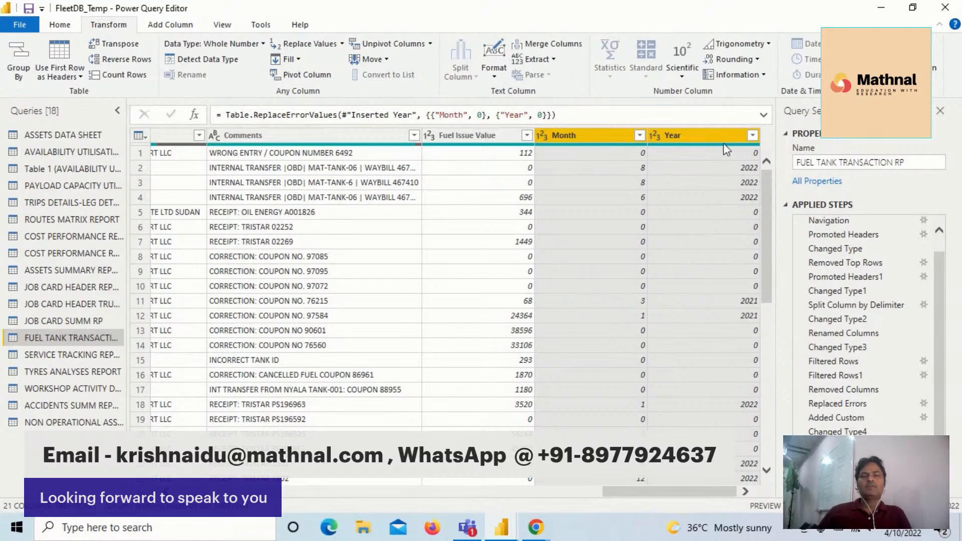
- Merge the Month and Year columns into one column named Merged, using a hyphen as the custom separator
drag(768, 258, 743, 181)
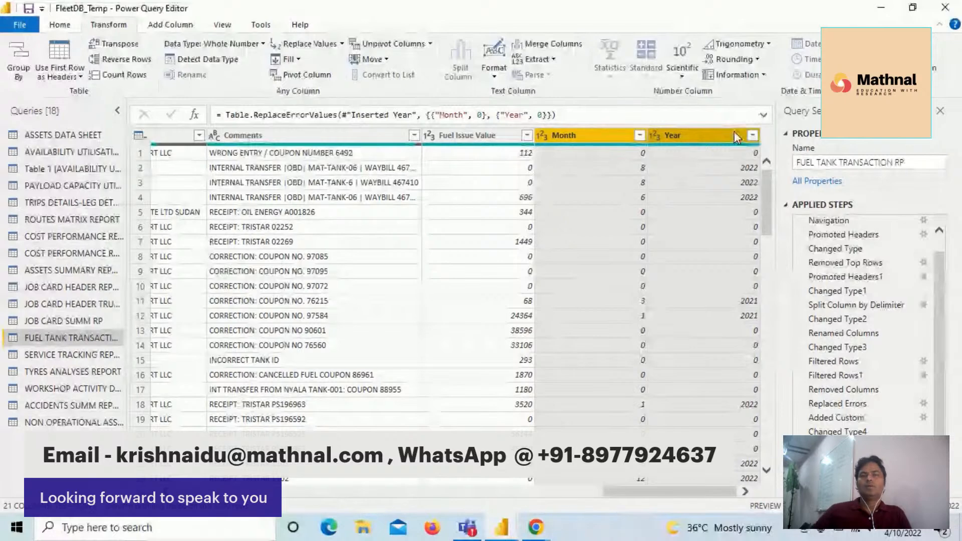
click(170, 25)
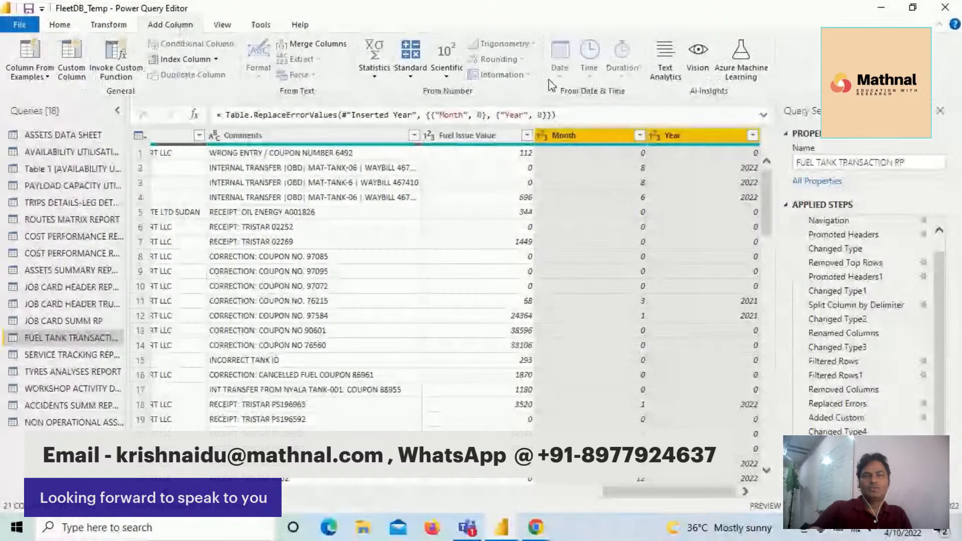
click(606, 135)
ctrl+click(665, 135)
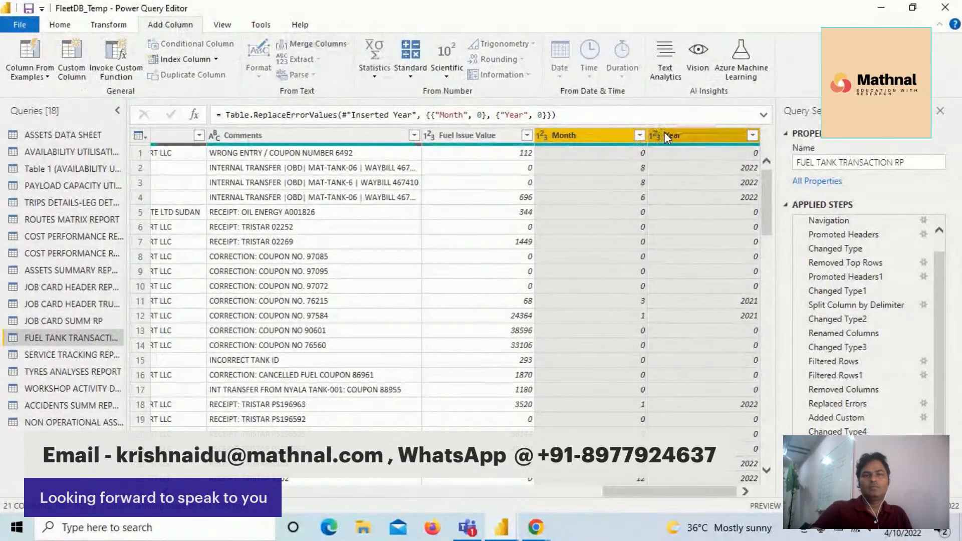
right_click(664, 131)
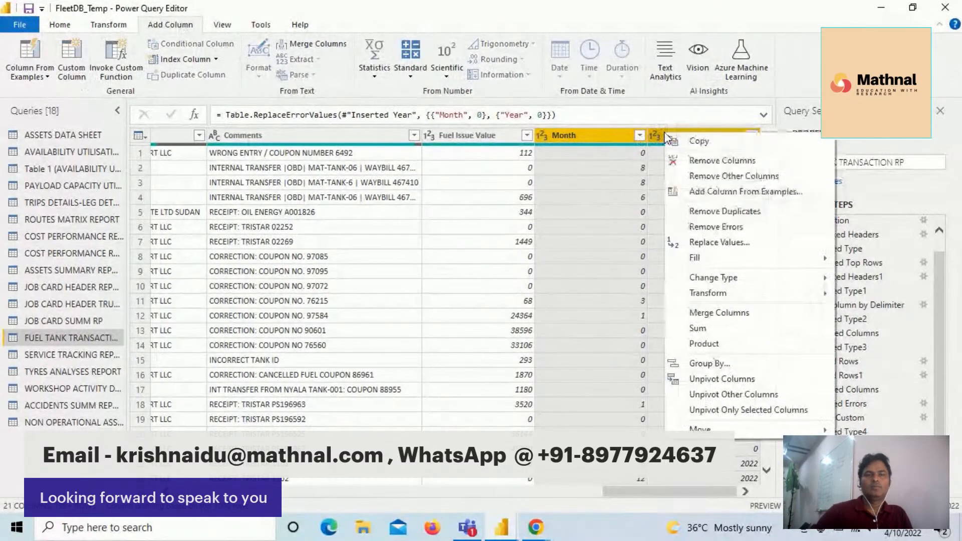
click(733, 314)
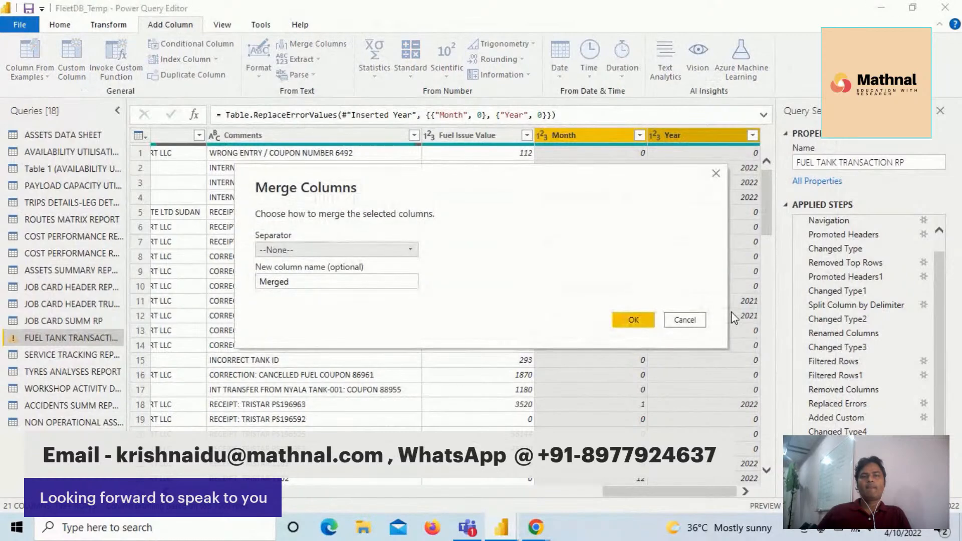
click(336, 250)
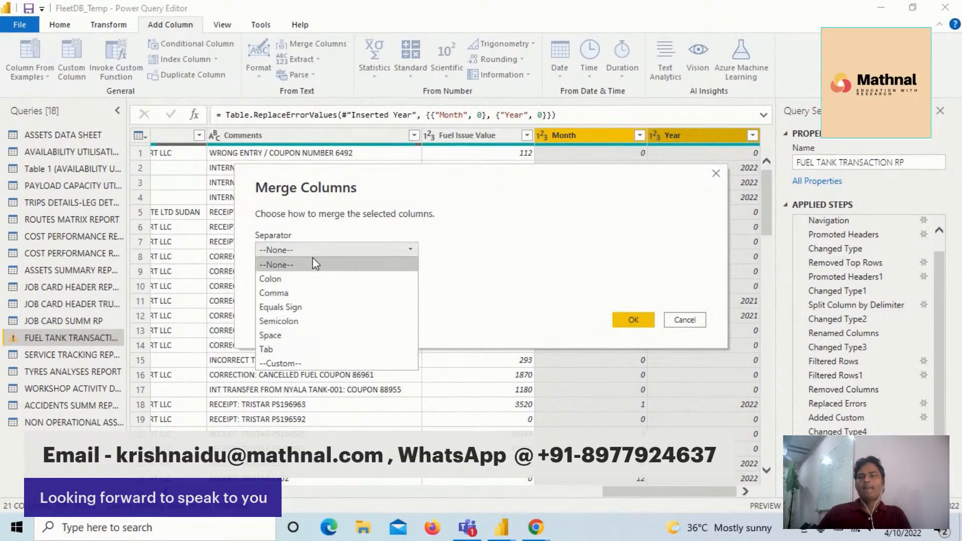
click(296, 362)
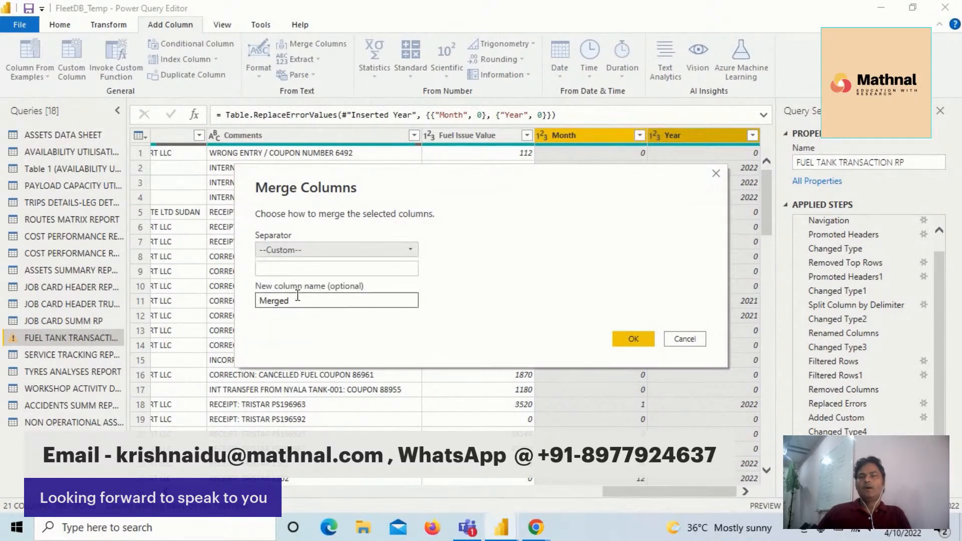
click(286, 268)
text(-)
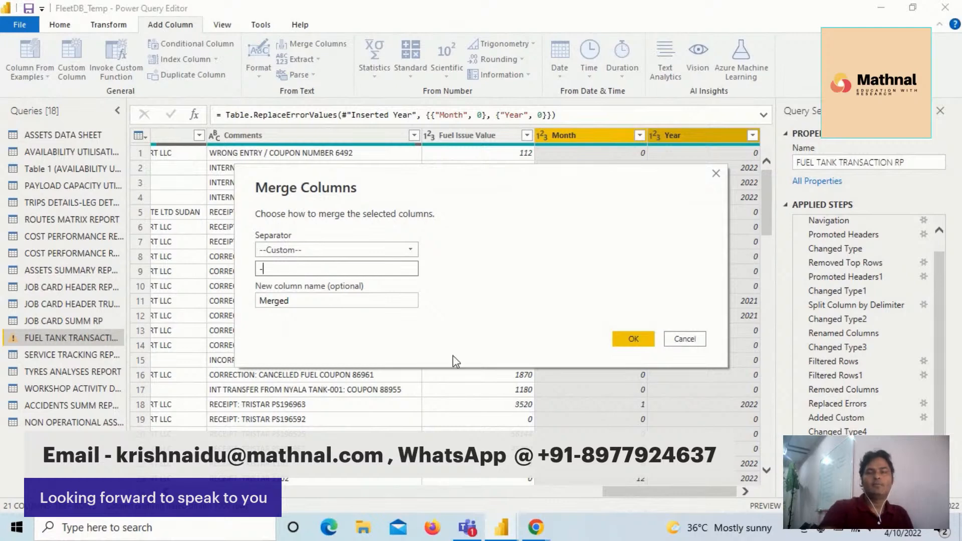
click(633, 339)
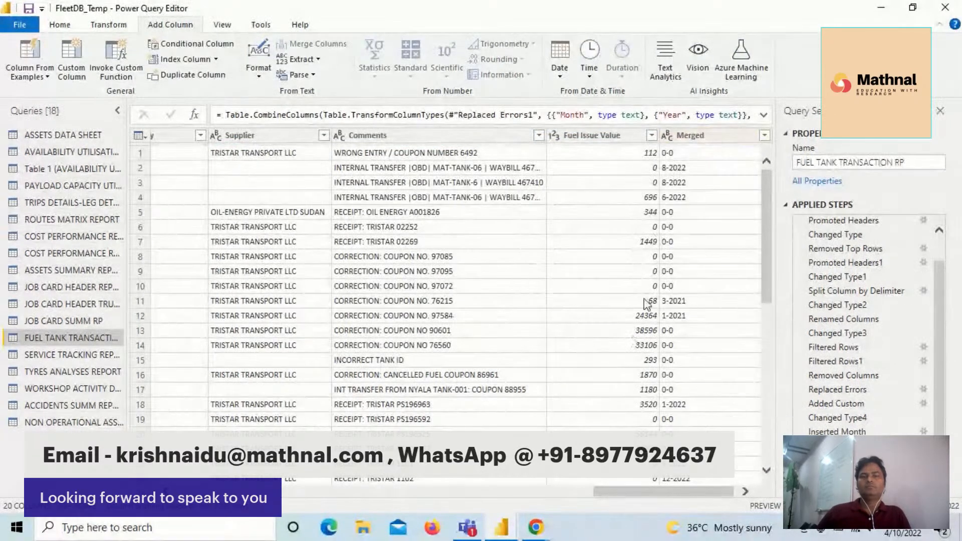
- Rename the Merged column of the fuel tank transactions query as Month_Year
drag(713, 491, 716, 492)
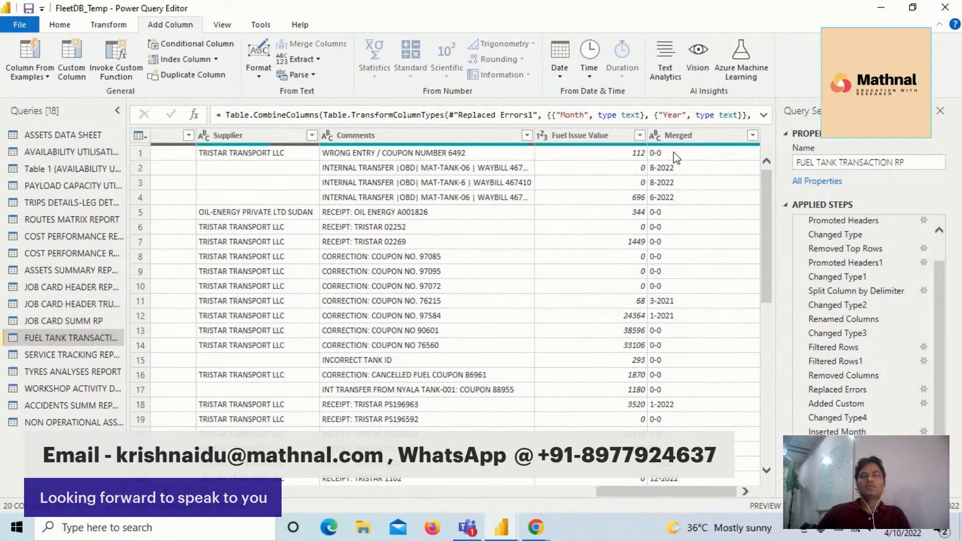
click(678, 139)
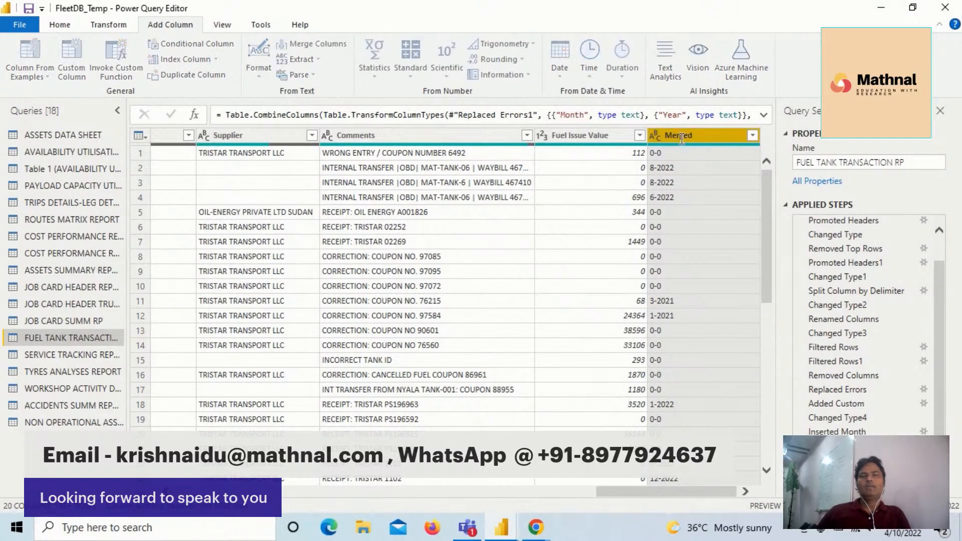
double_click(680, 138)
text(Mon)
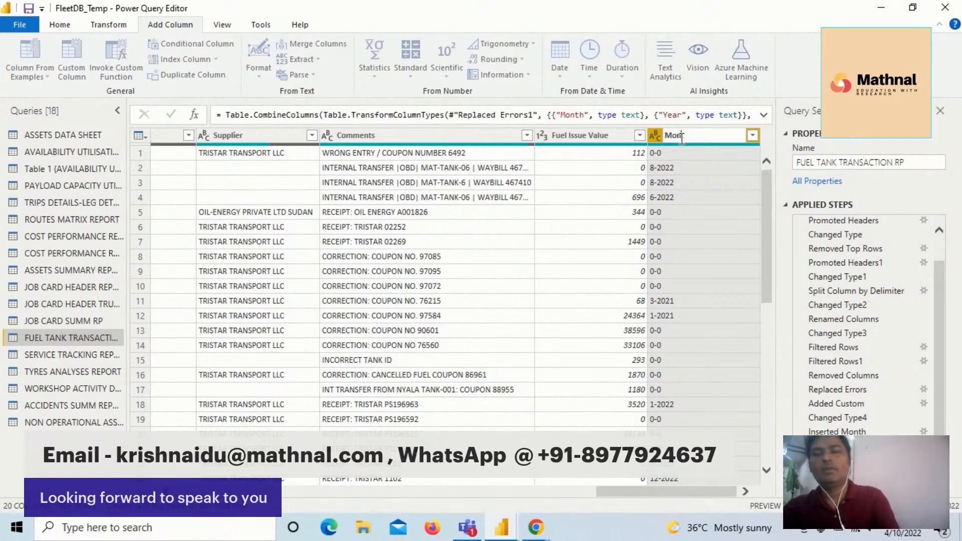
text(th_Year)
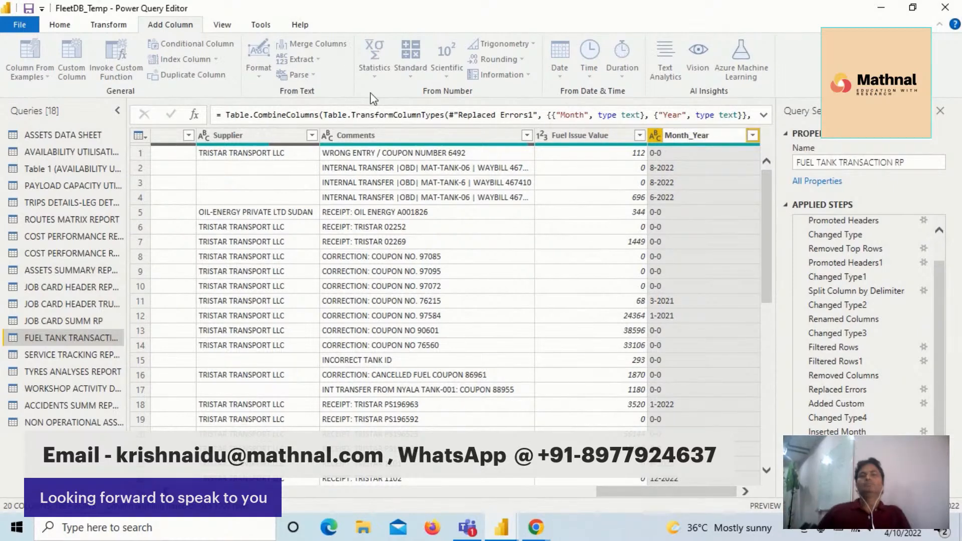
key(Return)
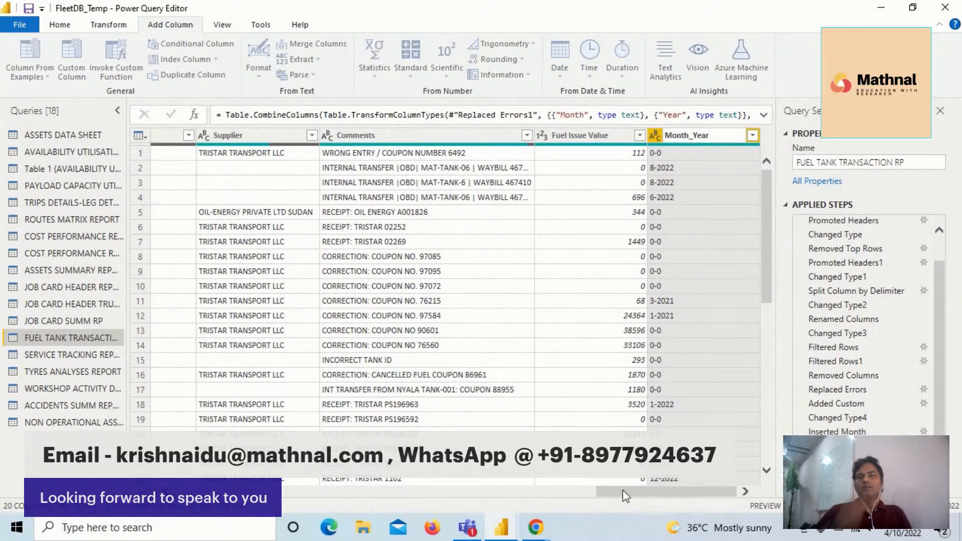
- Close the query editor, apply the pending query changes to the report, and dismiss the load summary
click(59, 26)
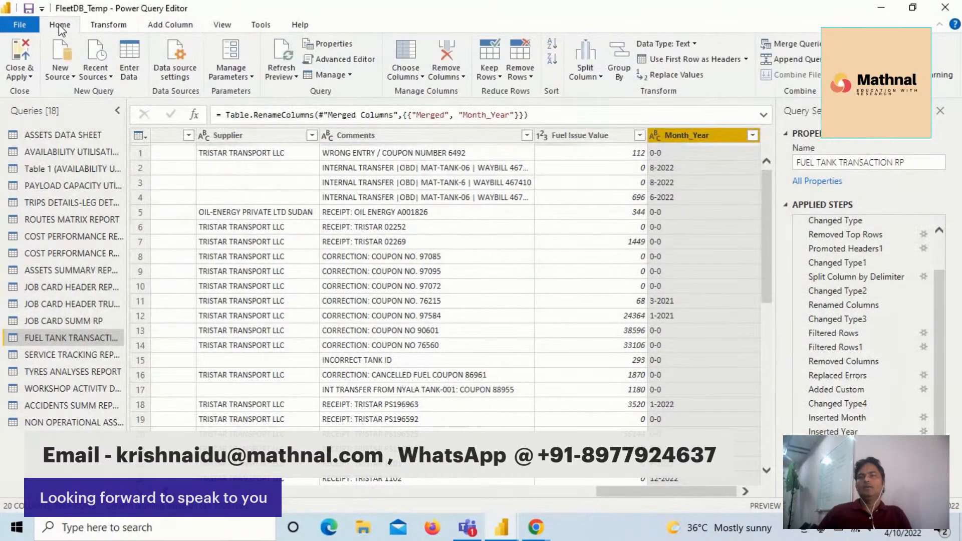
click(35, 59)
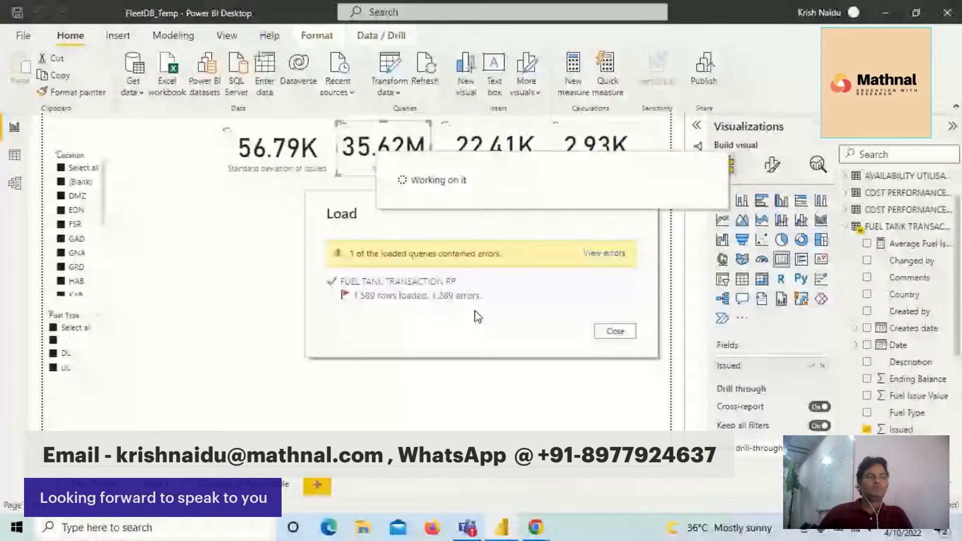
click(616, 331)
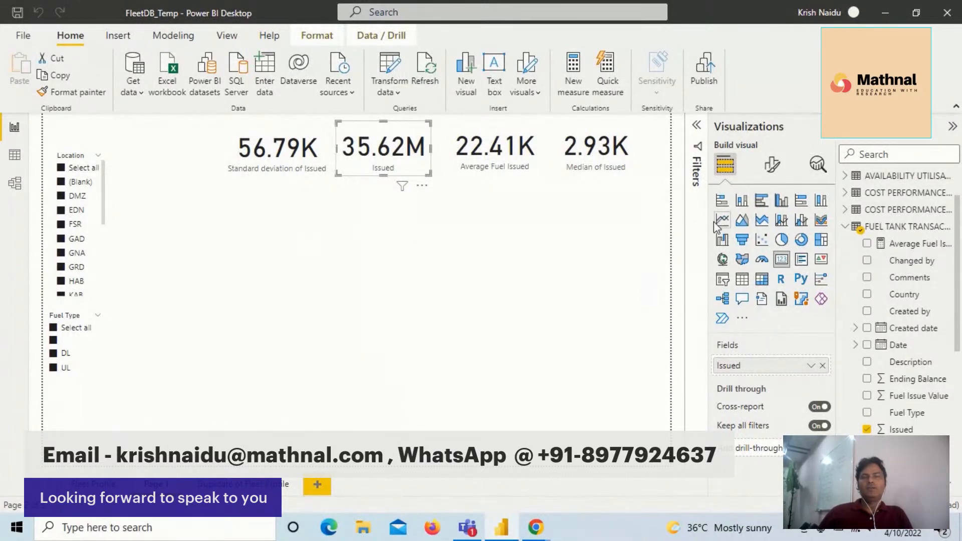
- Insert a stacked bar chart beside the slicers, below the cards, with Location from the fuel tank transactions as its axis
click(391, 263)
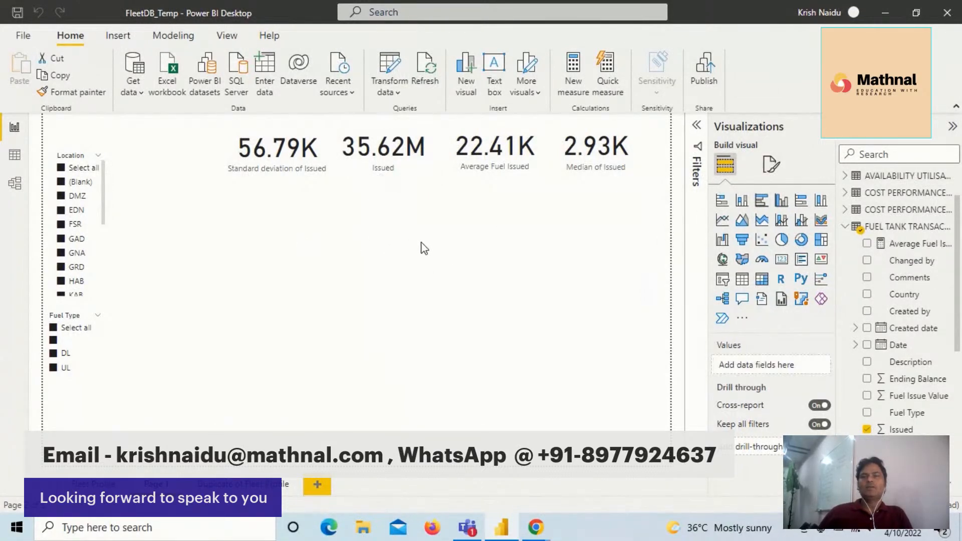
click(722, 201)
drag(244, 423, 236, 295)
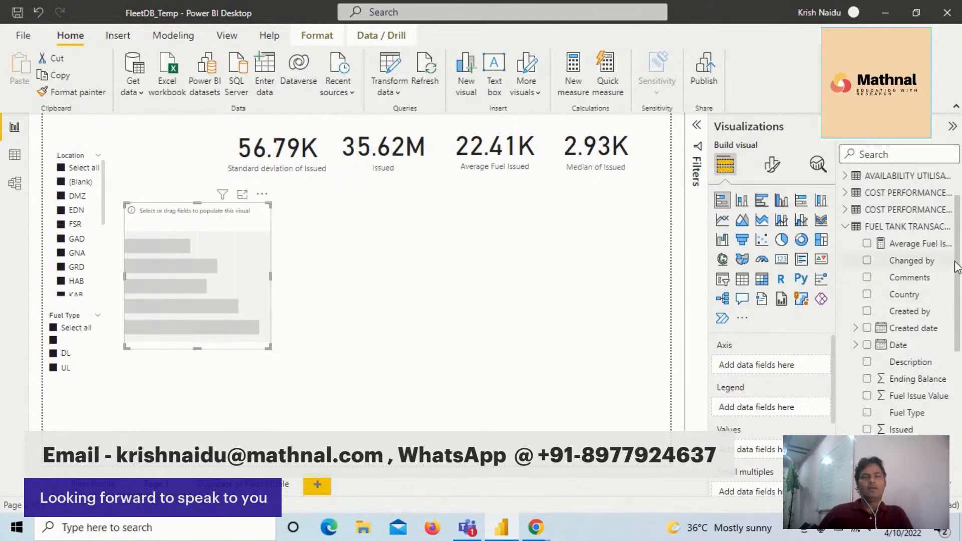
scroll(960, 268, down, 1)
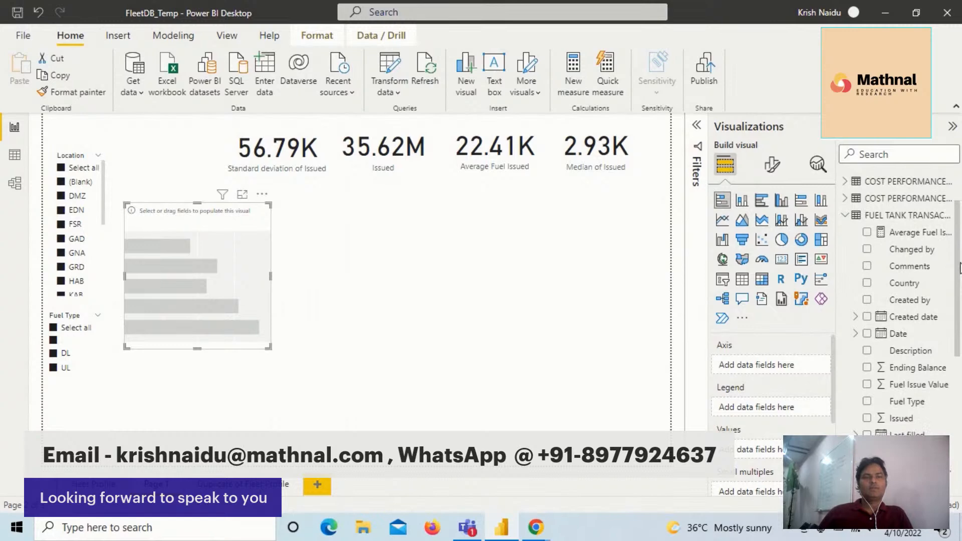
drag(960, 268, 954, 326)
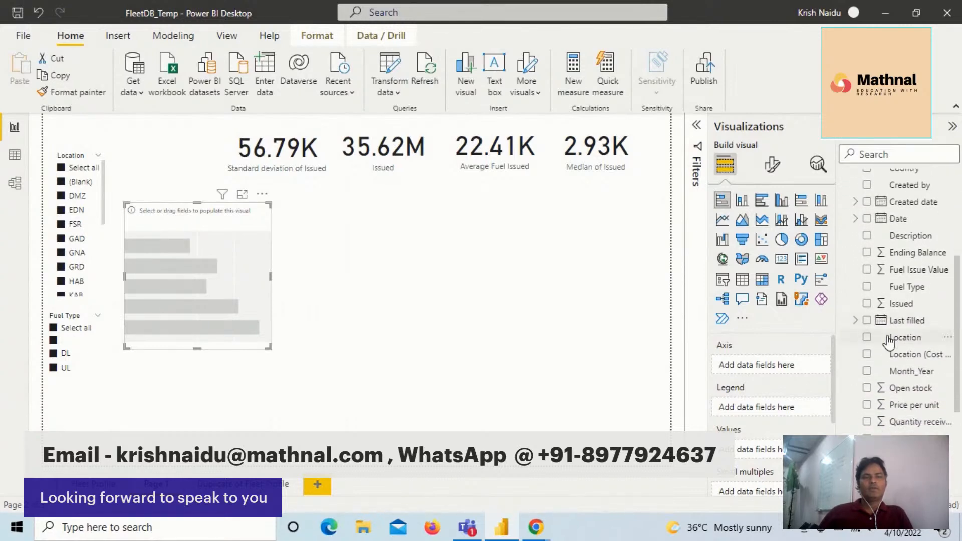
drag(832, 370, 760, 374)
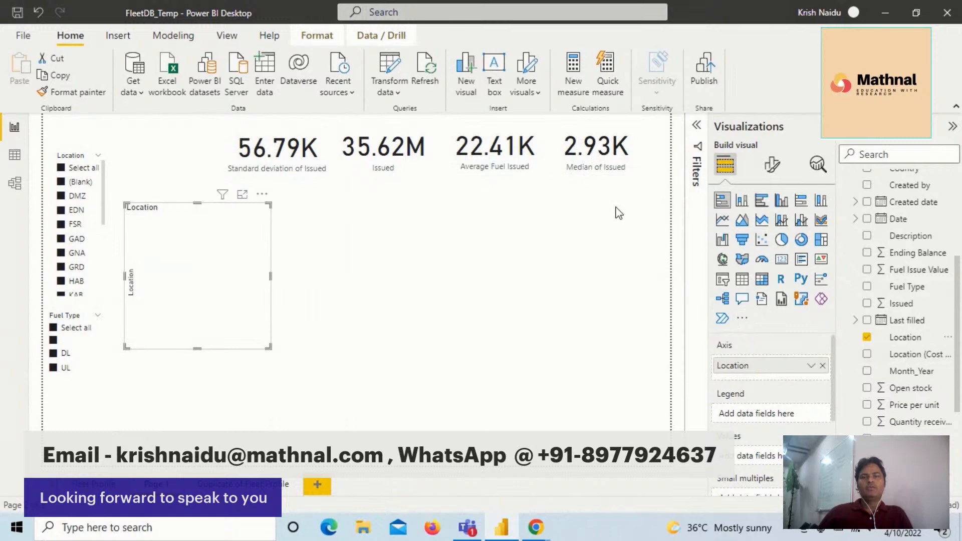
- Add Issued as the bar chart's values and summarize it by Median
drag(958, 338, 958, 366)
drag(902, 245, 752, 456)
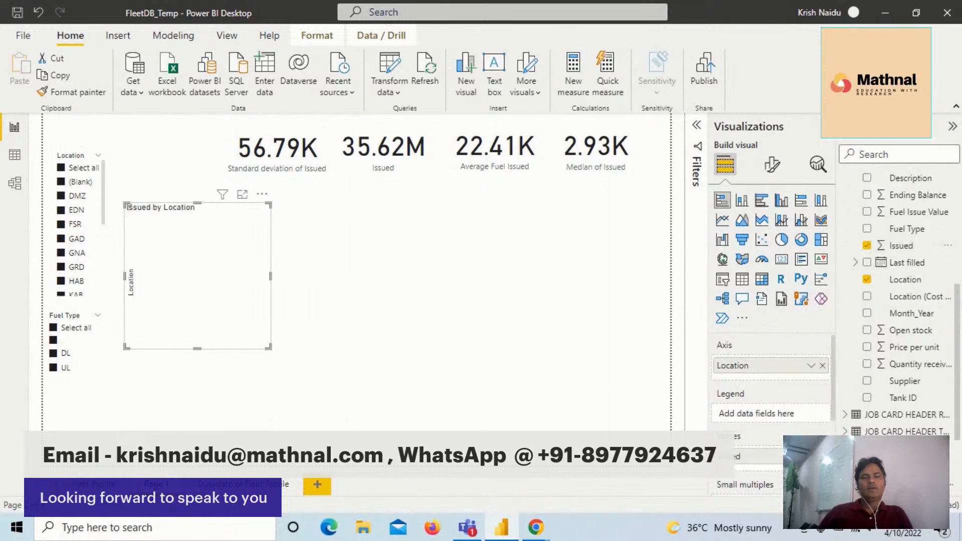
click(811, 457)
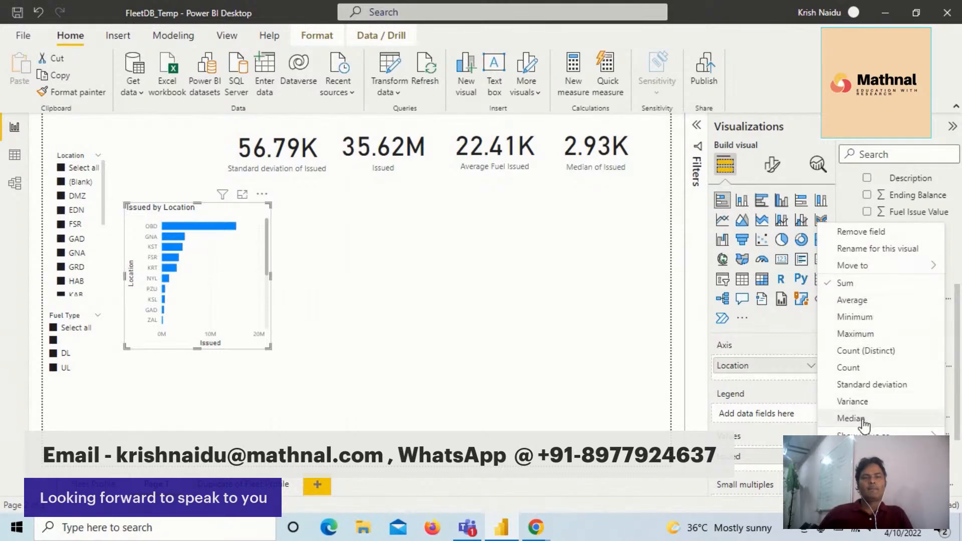
click(851, 418)
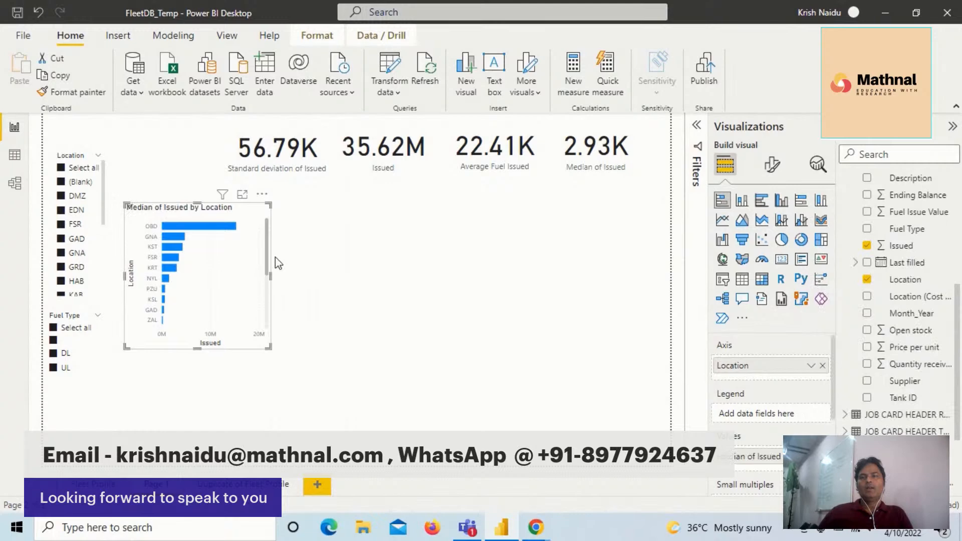
- Sort the bar chart's axis by Location and enlarge the chart in width and height
click(262, 194)
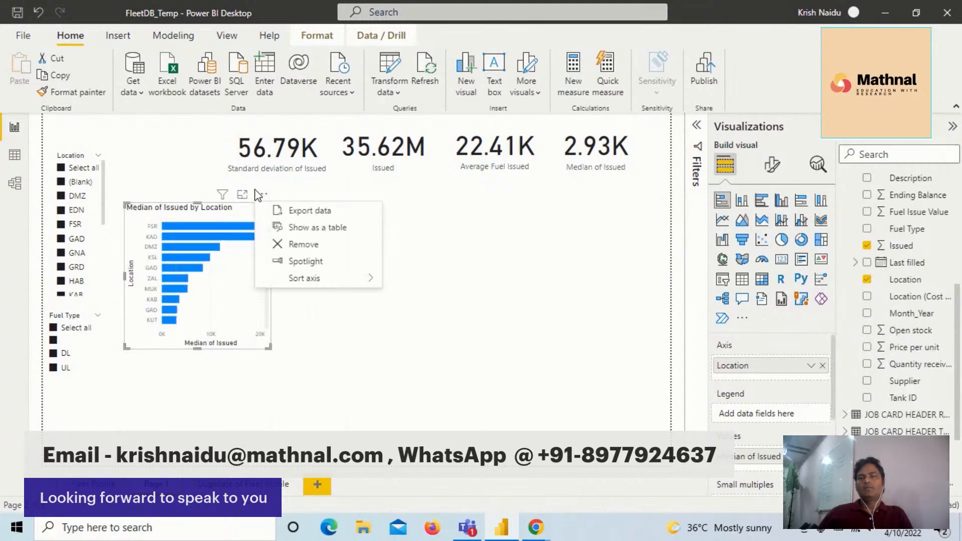
mouse_move(345, 280)
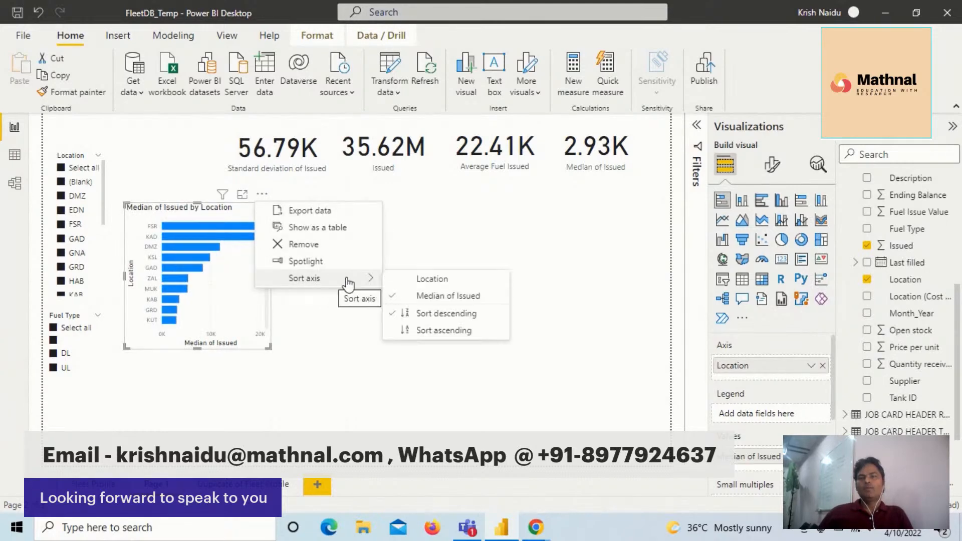
click(424, 281)
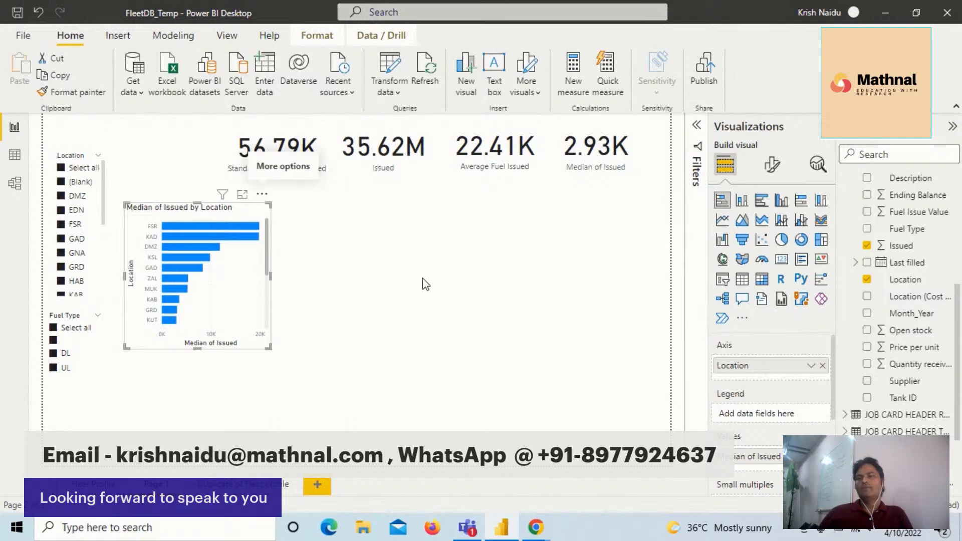
drag(271, 347, 323, 362)
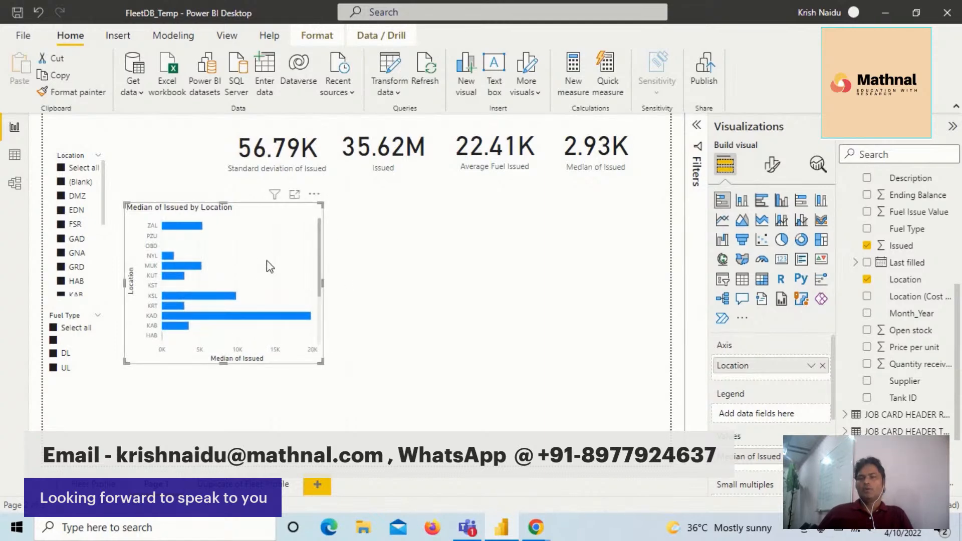
- Examine the median fuel issued for each location in the bar chart, from the first to the last location
mouse_move(257, 319)
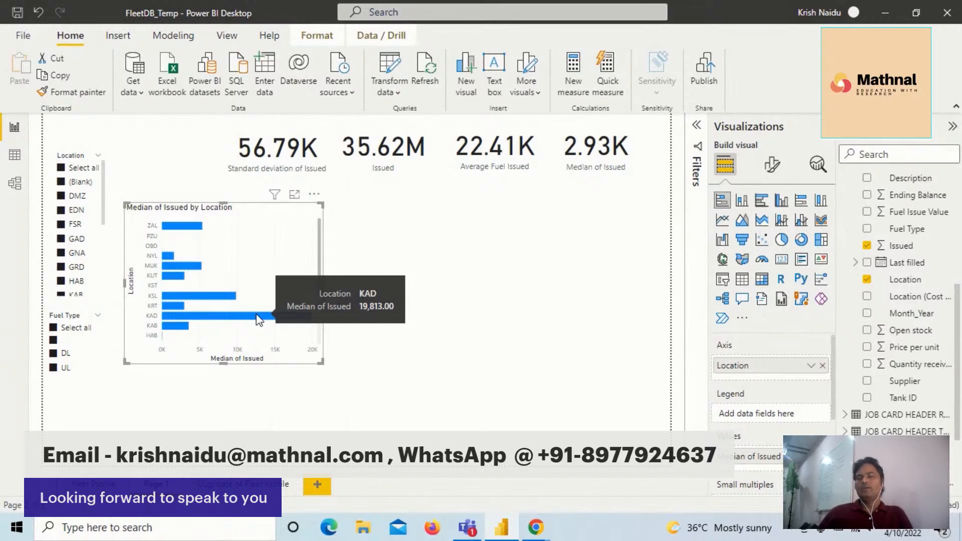
mouse_move(181, 232)
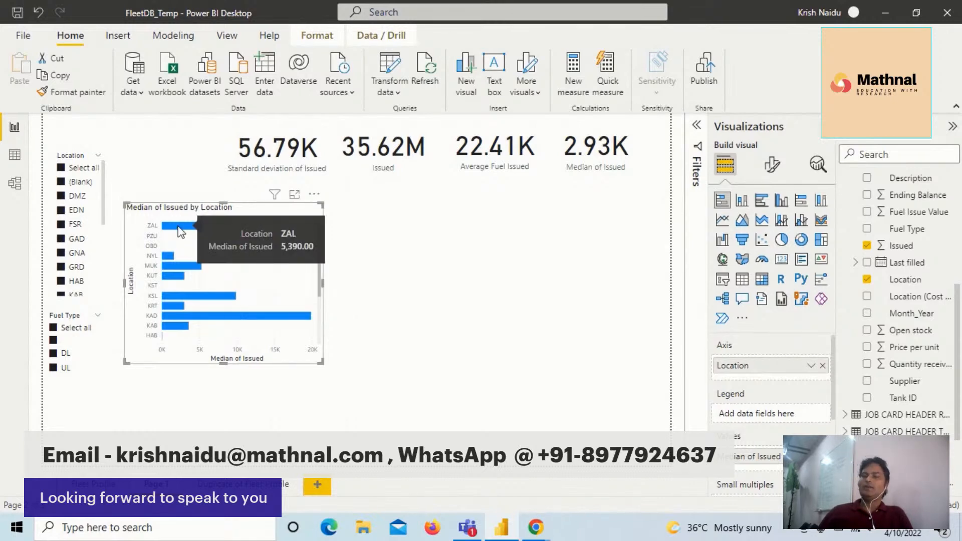
mouse_move(179, 268)
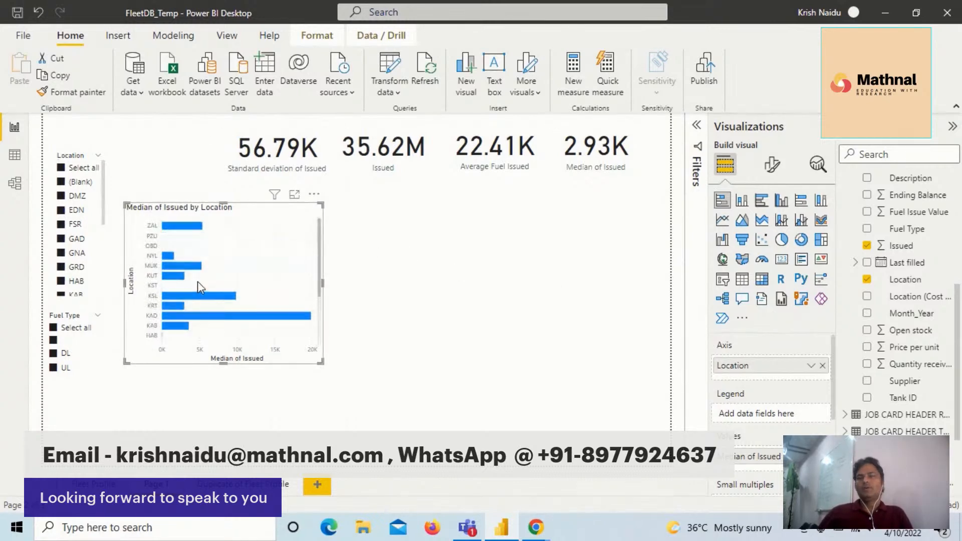
scroll(204, 287, down, 3)
scroll(231, 288, down, 3)
scroll(225, 250, up, 3)
scroll(227, 240, down, 3)
scroll(230, 238, up, 1)
scroll(236, 231, down, 1)
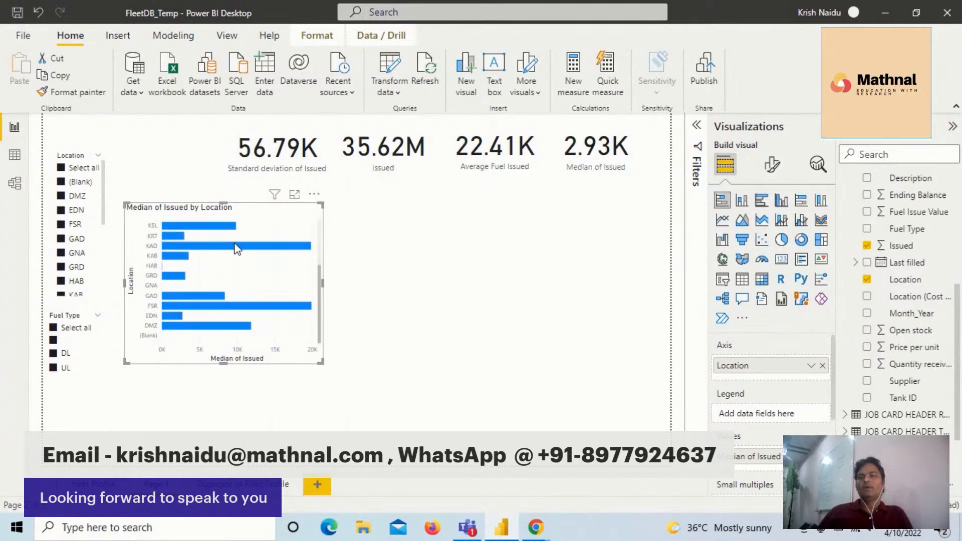
scroll(238, 246, up, 3)
scroll(234, 250, down, 3)
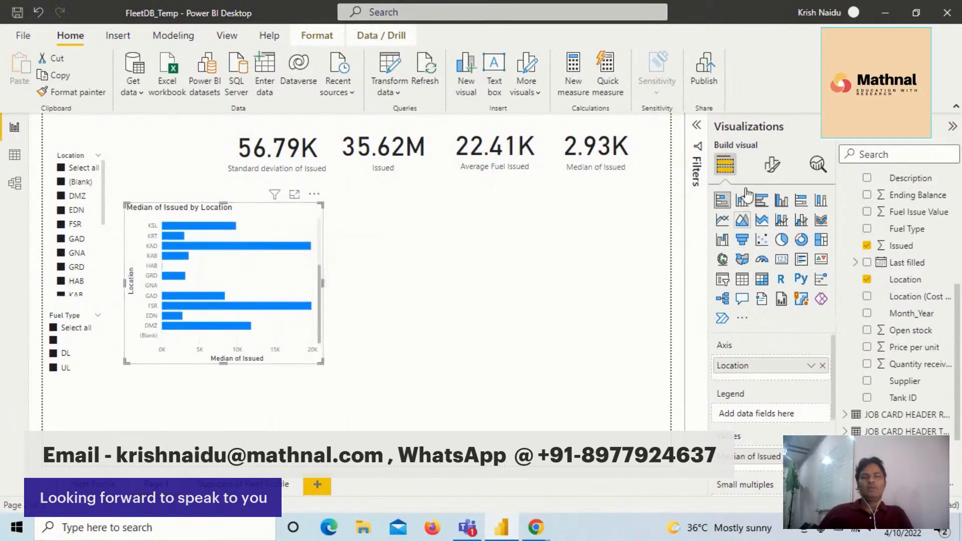
- Set the bar chart's Y-axis values font to Segoe UI Bold at size 12
click(770, 168)
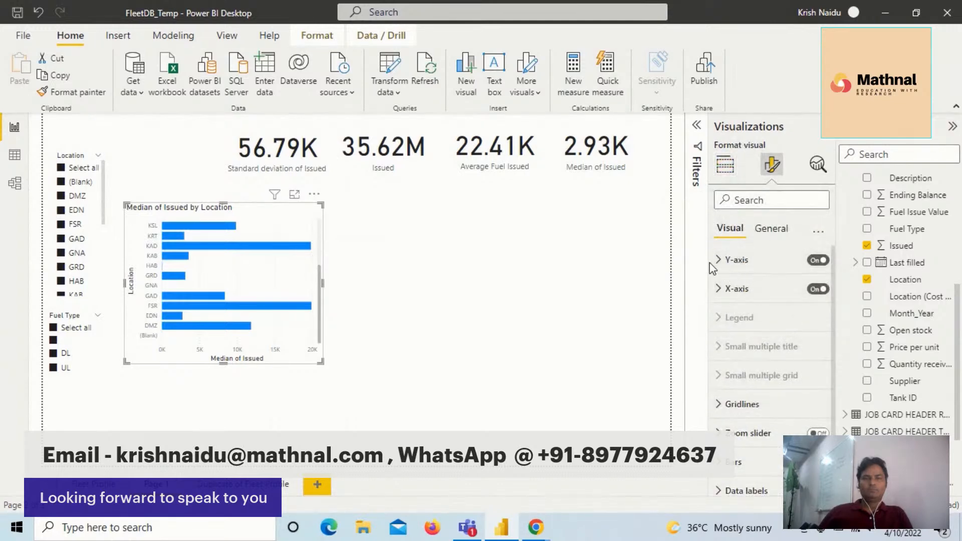
click(725, 262)
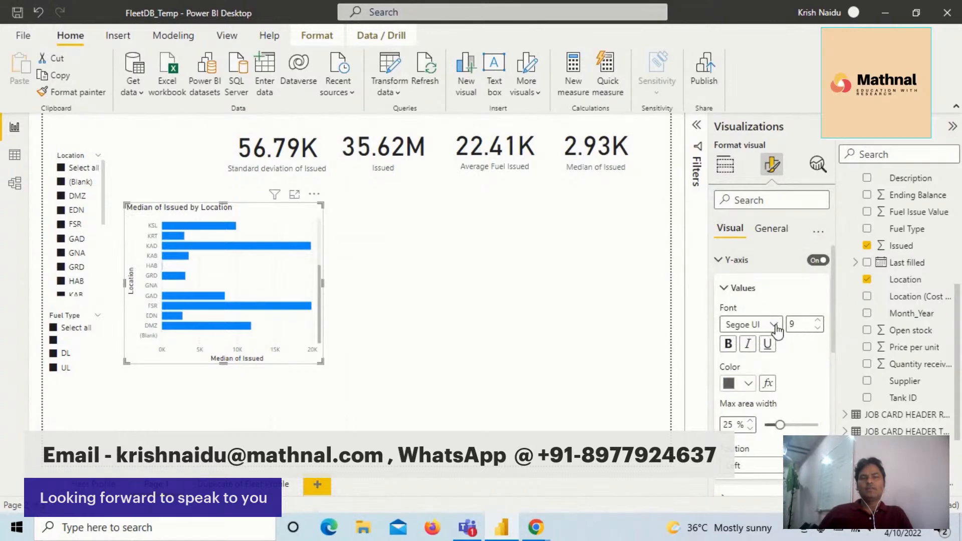
click(751, 324)
click(746, 256)
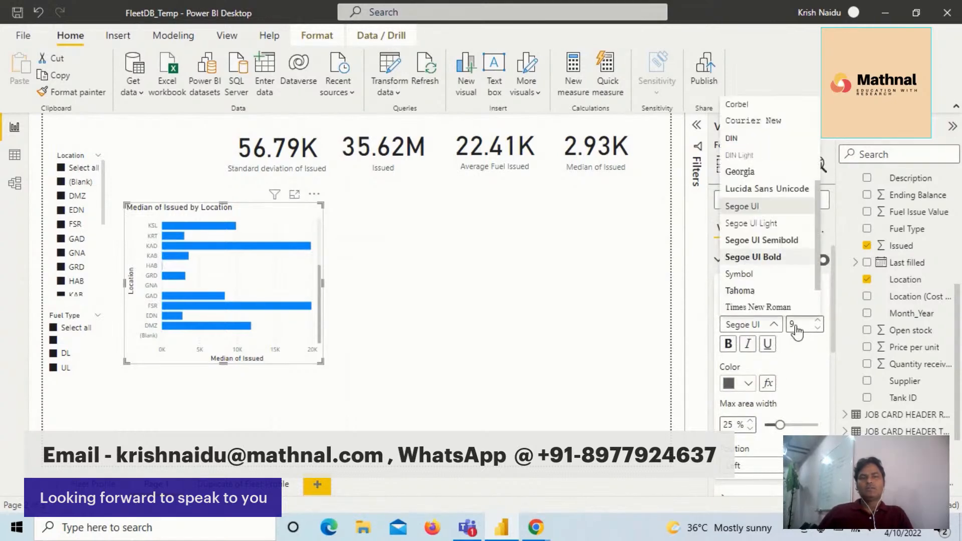
click(818, 321)
click(818, 322)
click(818, 321)
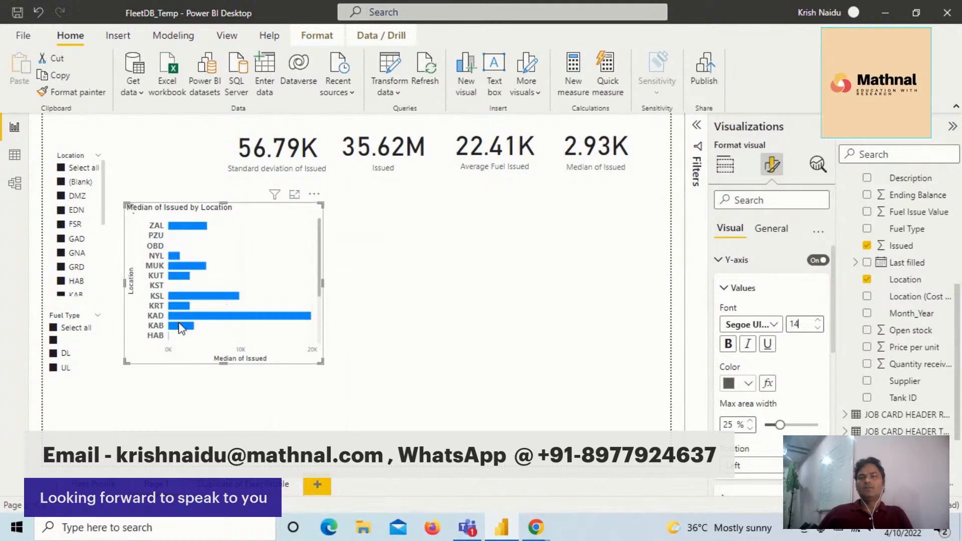
key(BackSpace)
text(2)
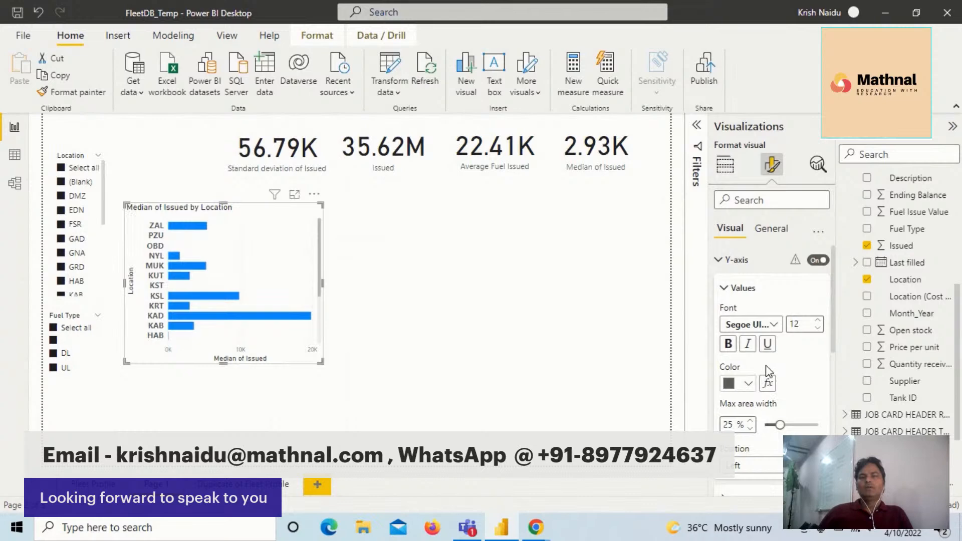
- Set the font of the bar chart's X-axis values to Segoe UI Bold
scroll(767, 371, down, 3)
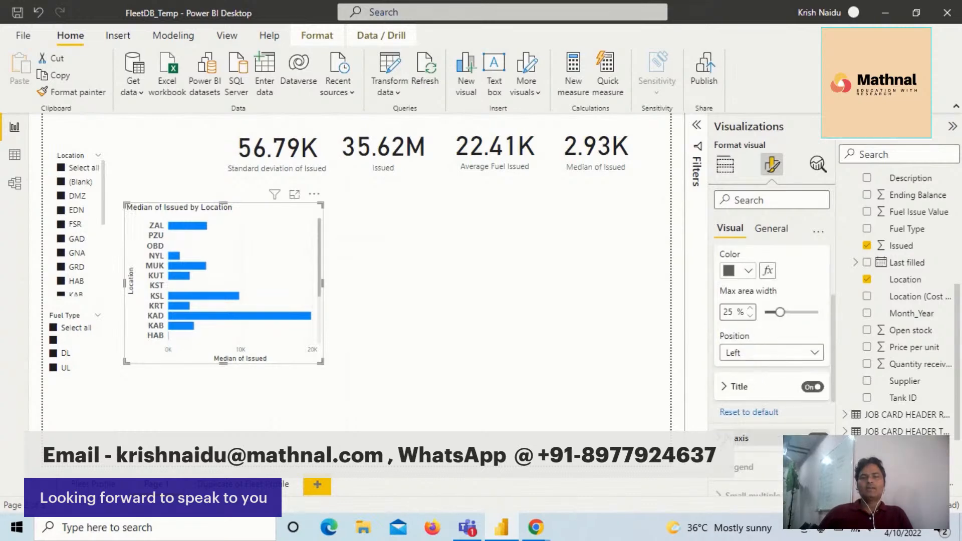
scroll(736, 399, down, 2)
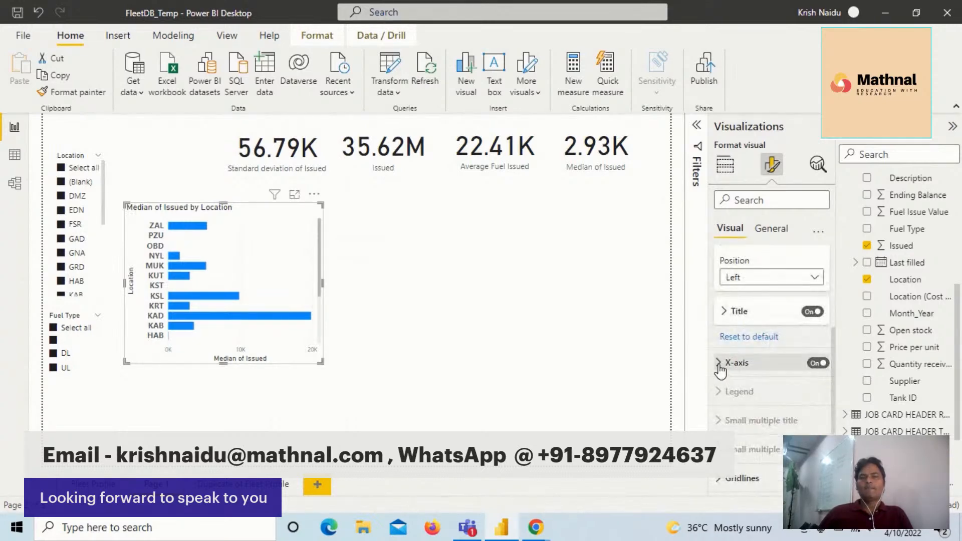
click(737, 363)
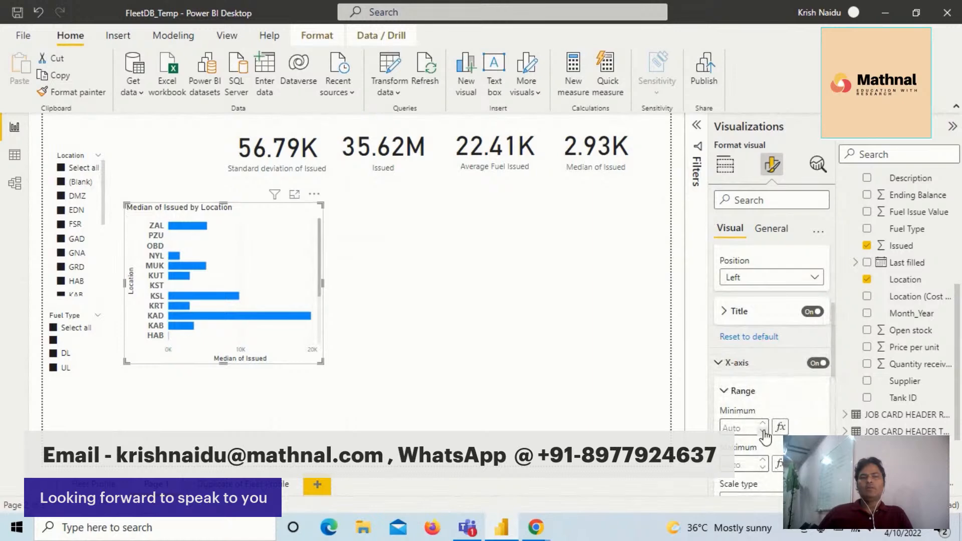
scroll(776, 436, down, 3)
scroll(780, 405, down, 2)
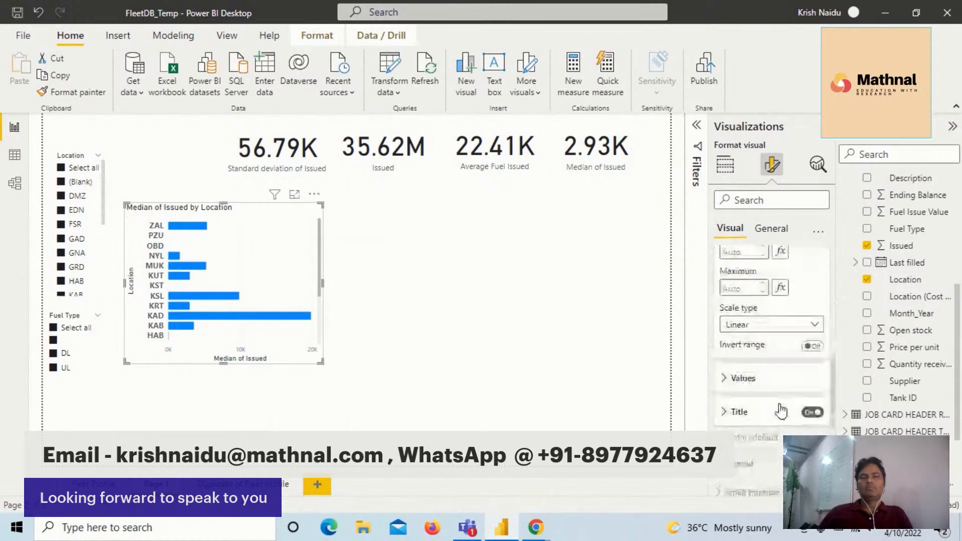
scroll(780, 405, up, 2)
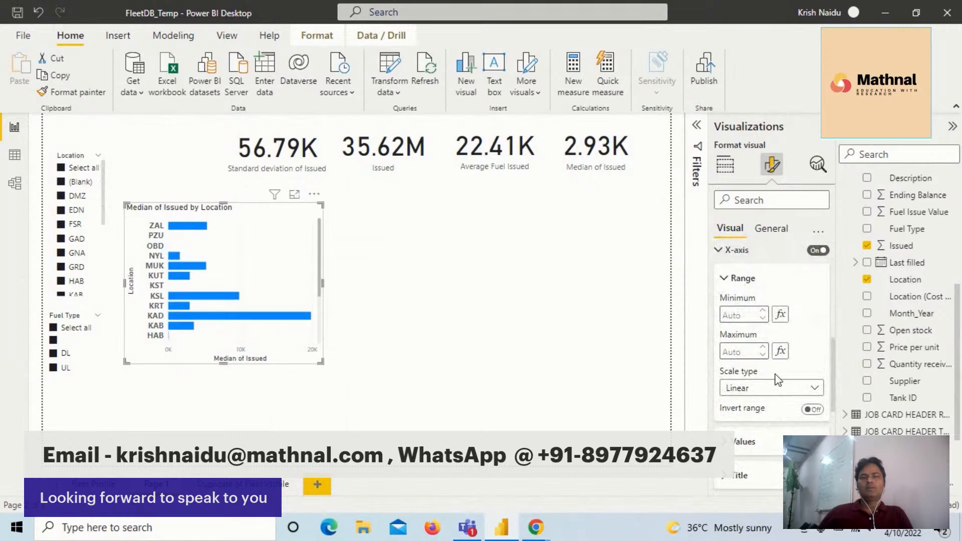
scroll(777, 379, down, 2)
click(734, 405)
scroll(760, 411, down, 2)
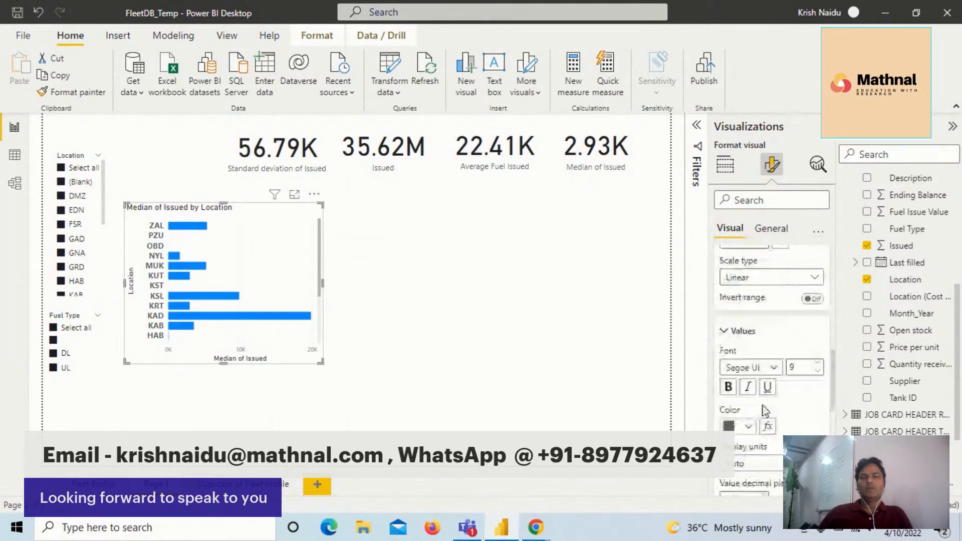
click(774, 368)
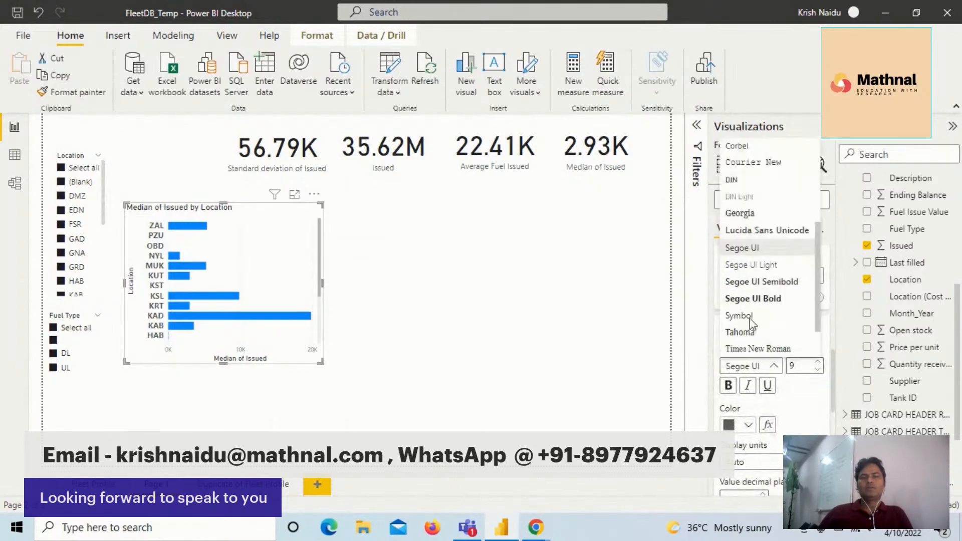
click(810, 368)
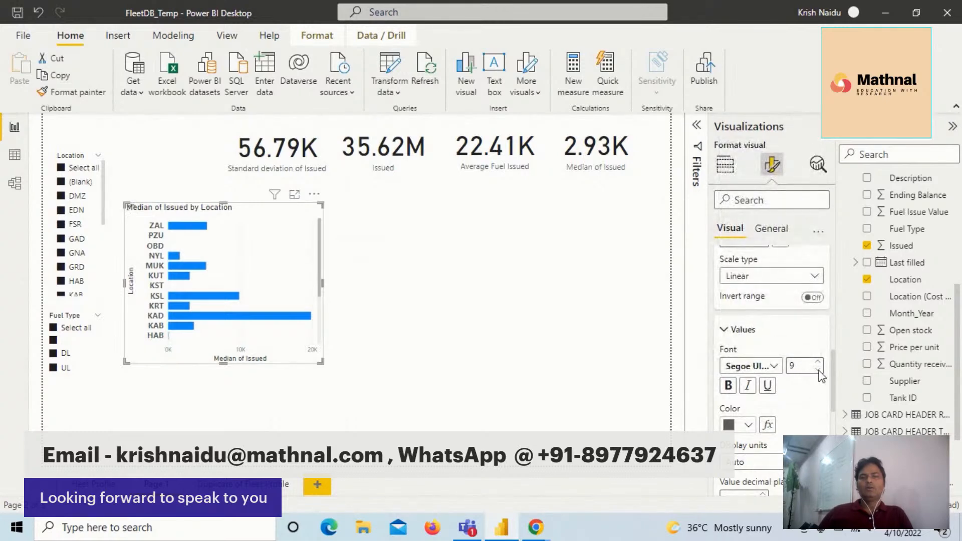
- Set the font size of the bar chart's X-axis values to 12
click(820, 365)
click(821, 365)
click(820, 364)
click(820, 365)
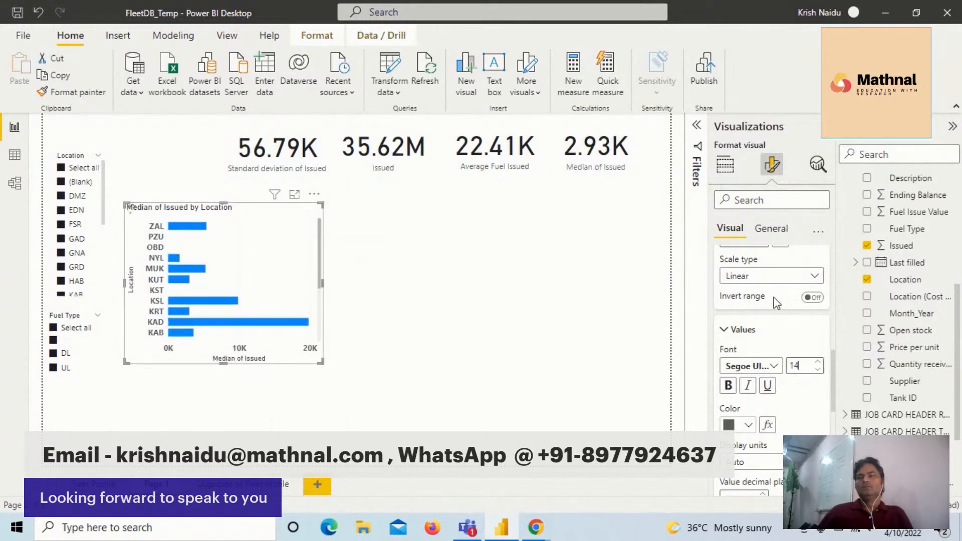
key(BackSpace)
text(2)
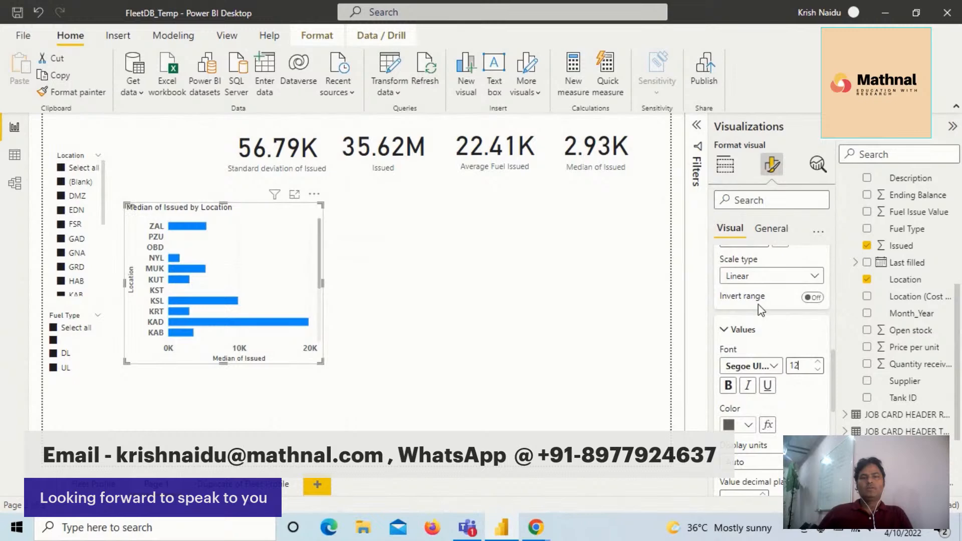
- Give the bar chart a light pink background from the theme colors
click(770, 230)
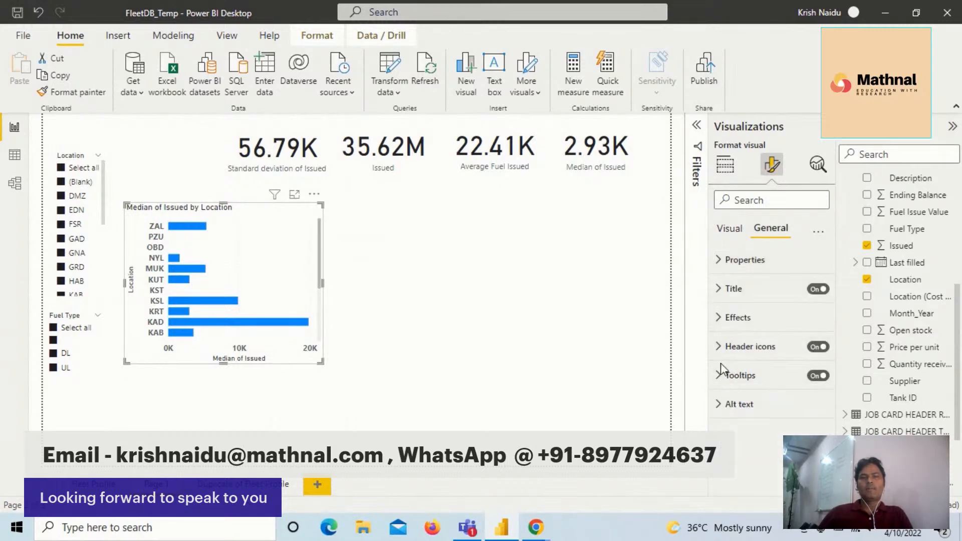
click(722, 317)
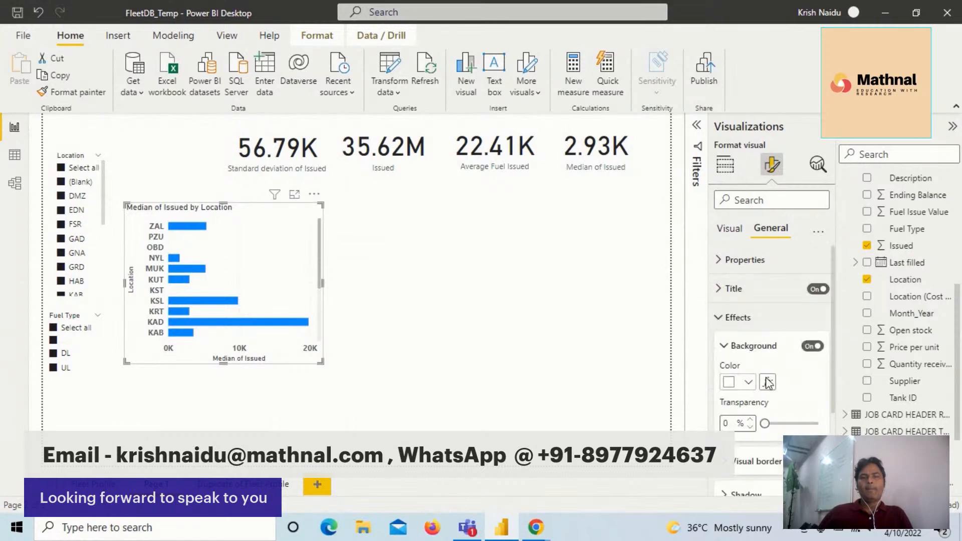
click(748, 383)
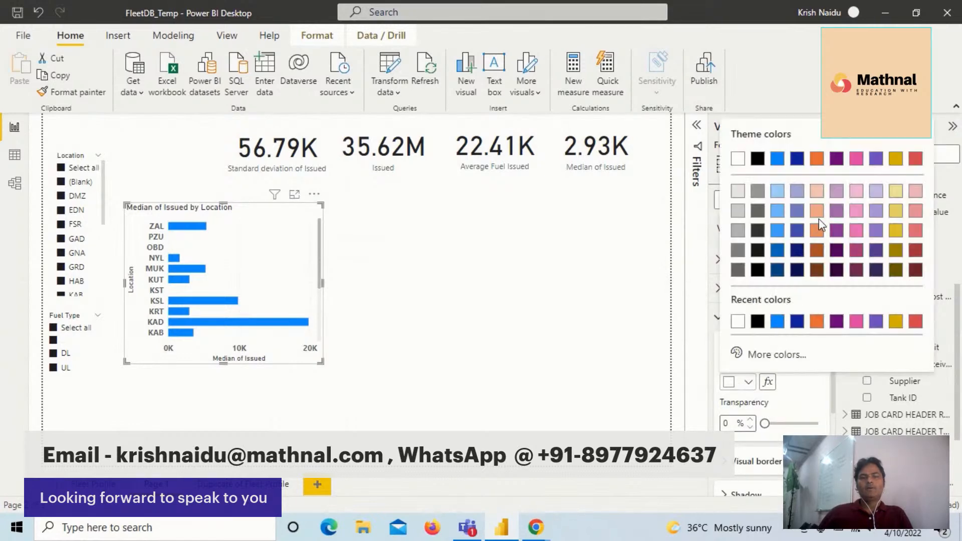
click(857, 211)
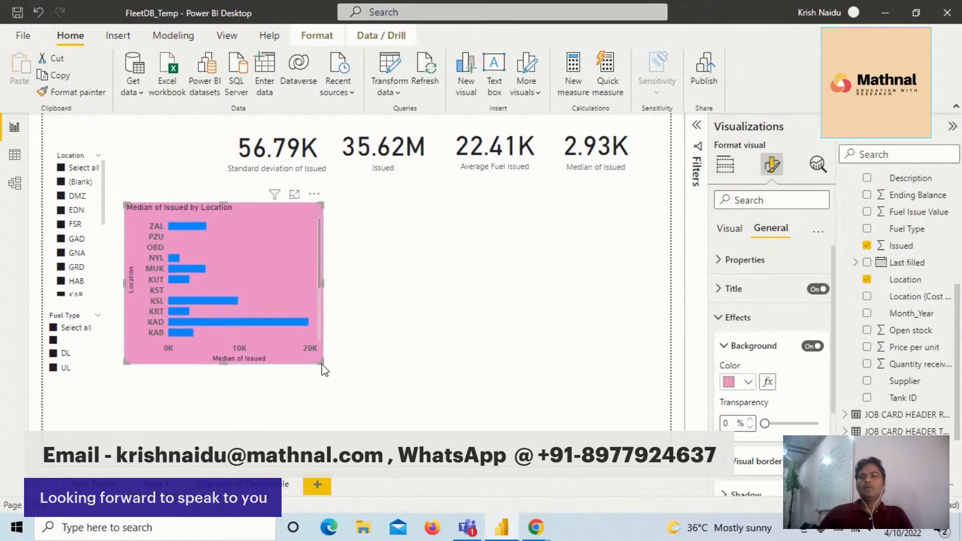
- Make the bar chart slightly taller and wider, shift it up a little toward the cards, and deselect it
drag(319, 359, 381, 371)
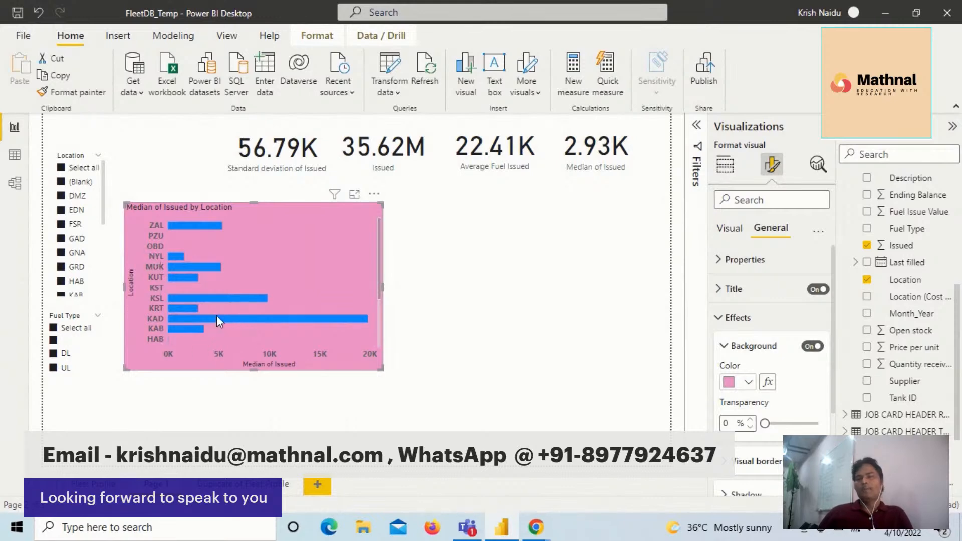
mouse_move(207, 295)
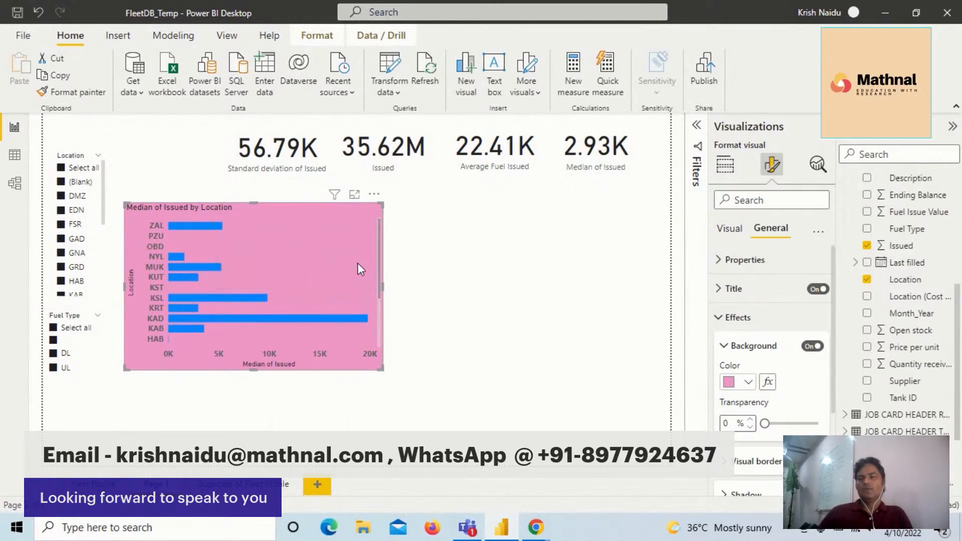
drag(384, 287, 326, 291)
drag(258, 283, 254, 276)
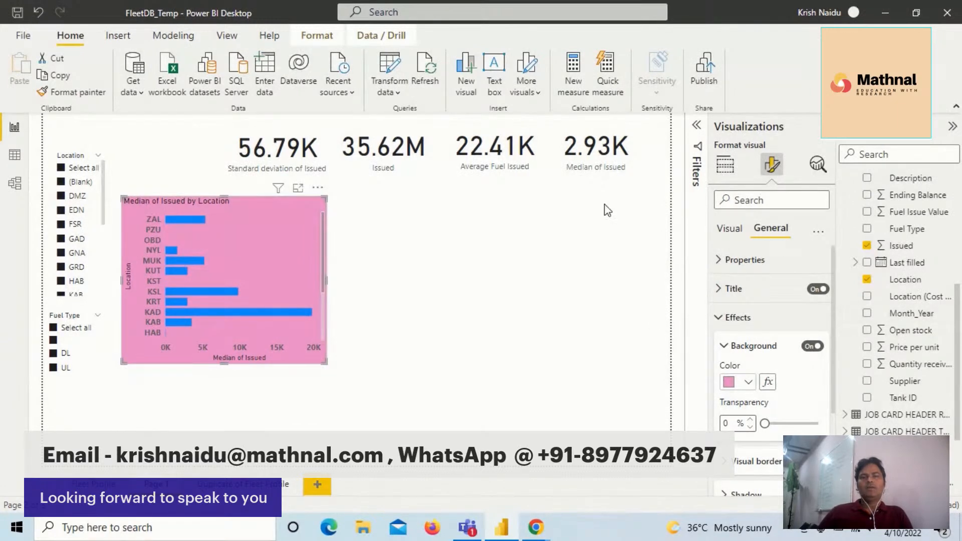
click(533, 238)
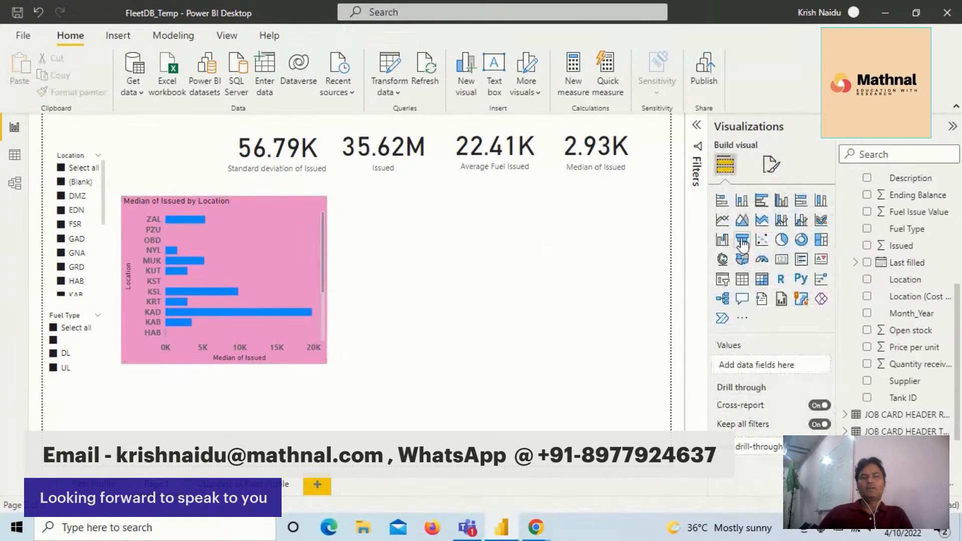
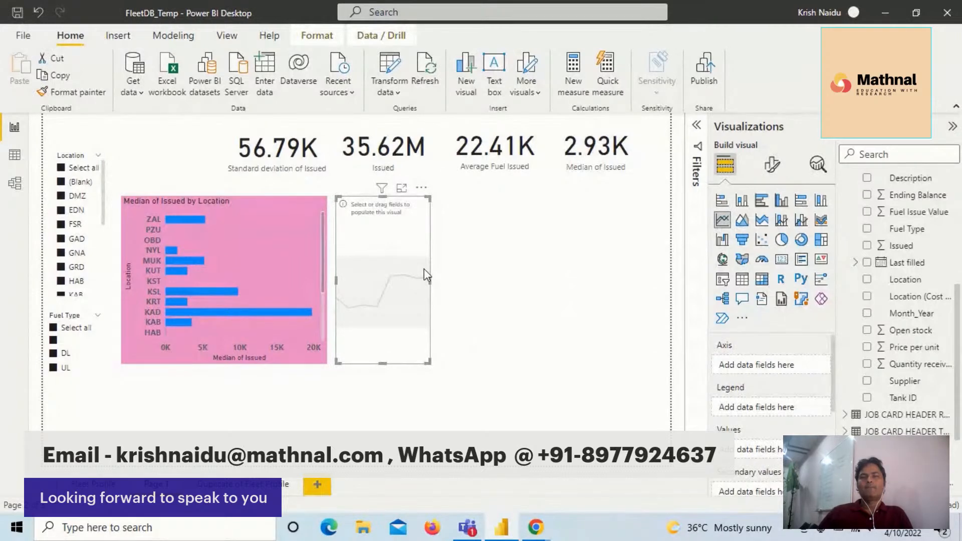
- Plot Issued by Month_Year in the empty line chart and reposition and widen it to the right of the bar chart
drag(424, 269, 472, 269)
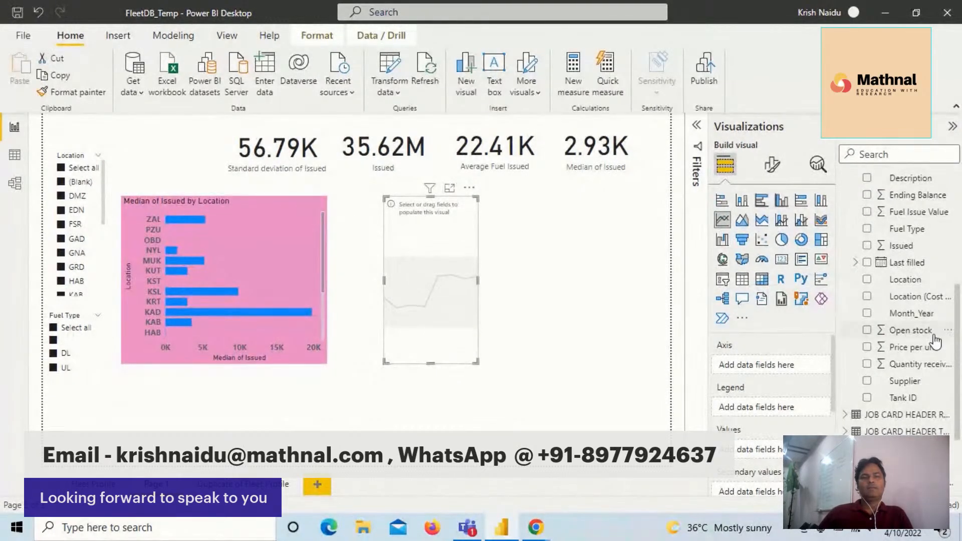
drag(958, 325, 961, 285)
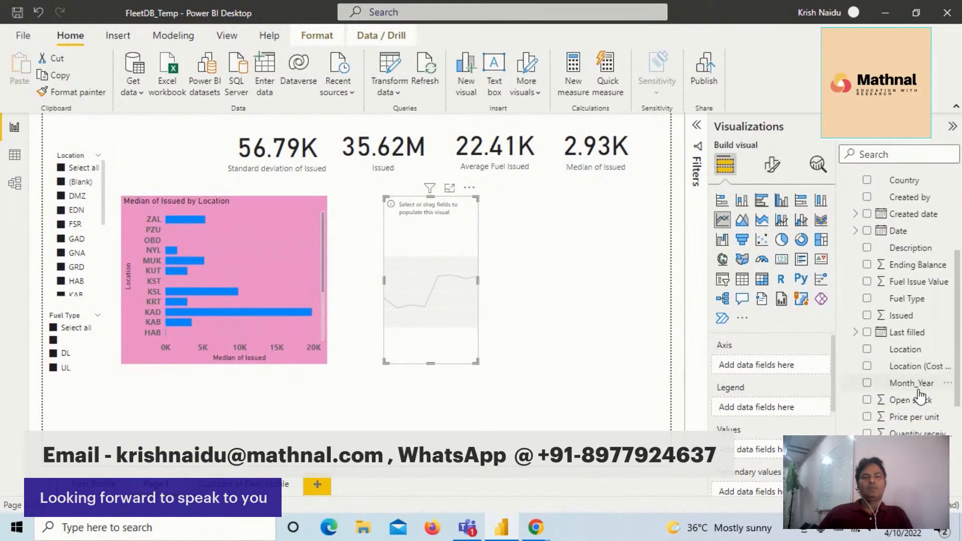
drag(919, 390, 791, 370)
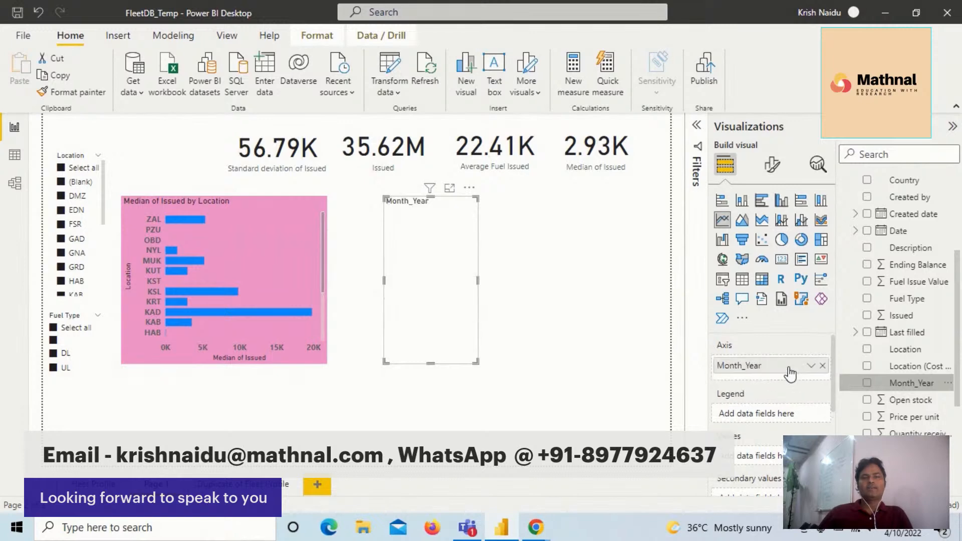
drag(906, 316, 778, 450)
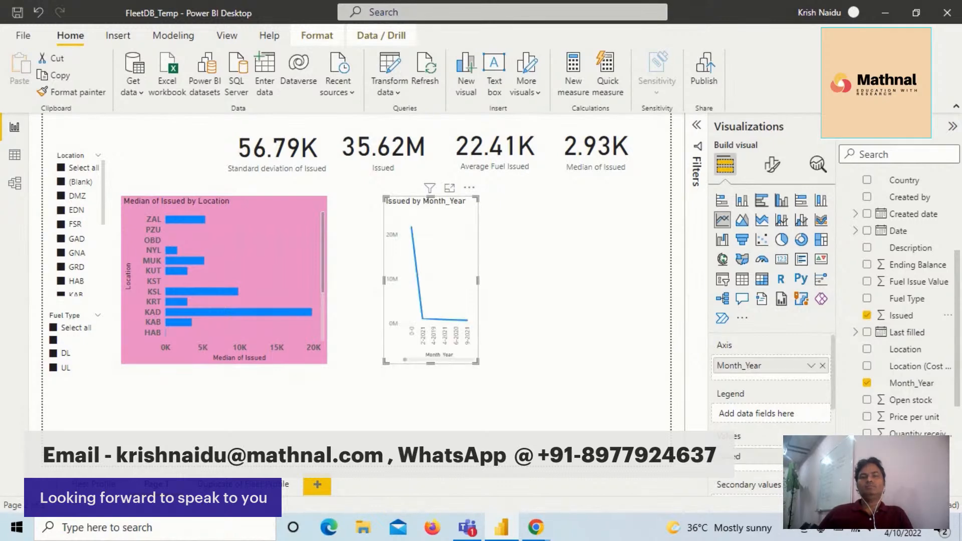
drag(477, 283, 581, 286)
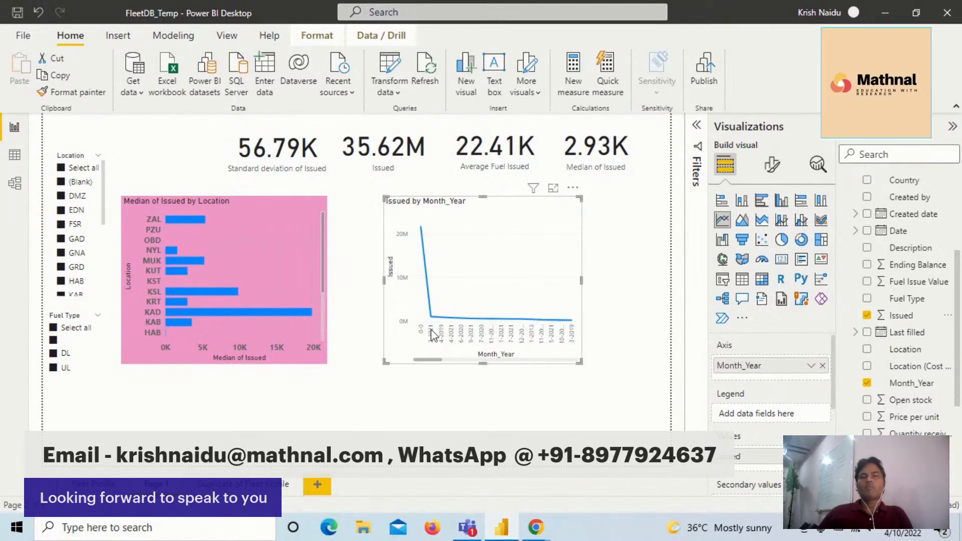
- Copy the bar chart's formatting onto the Issued by Month_Year line chart with Format painter, and widen the line chart slightly
click(302, 275)
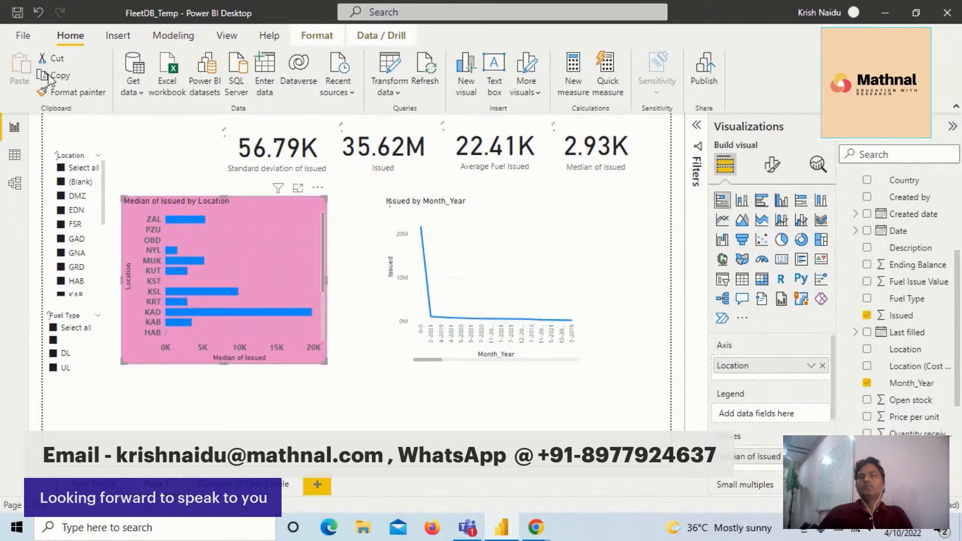
click(65, 91)
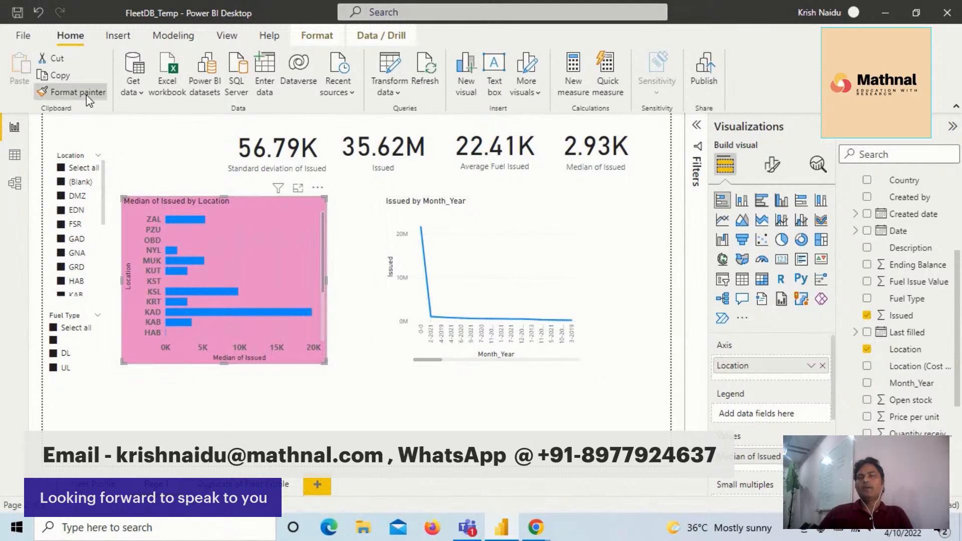
click(451, 251)
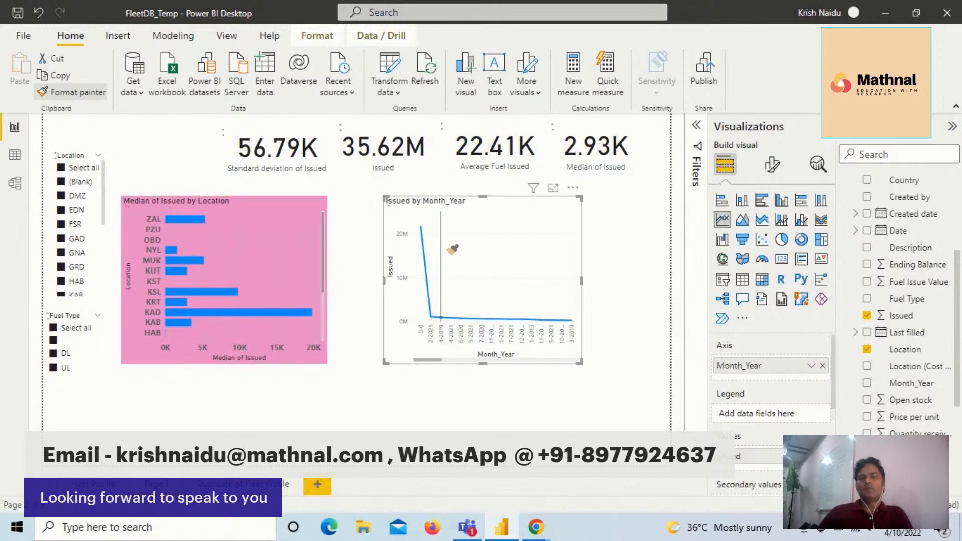
click(451, 249)
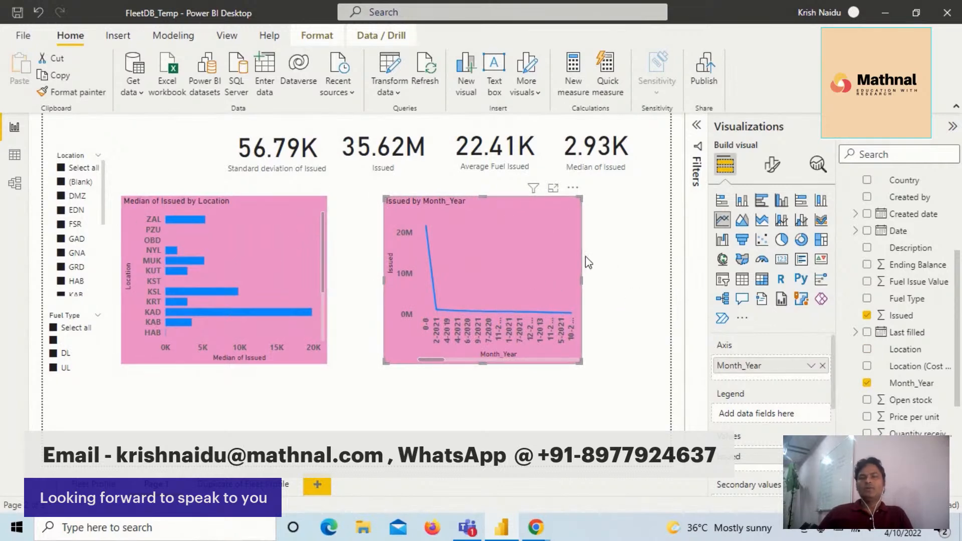
drag(602, 286, 608, 284)
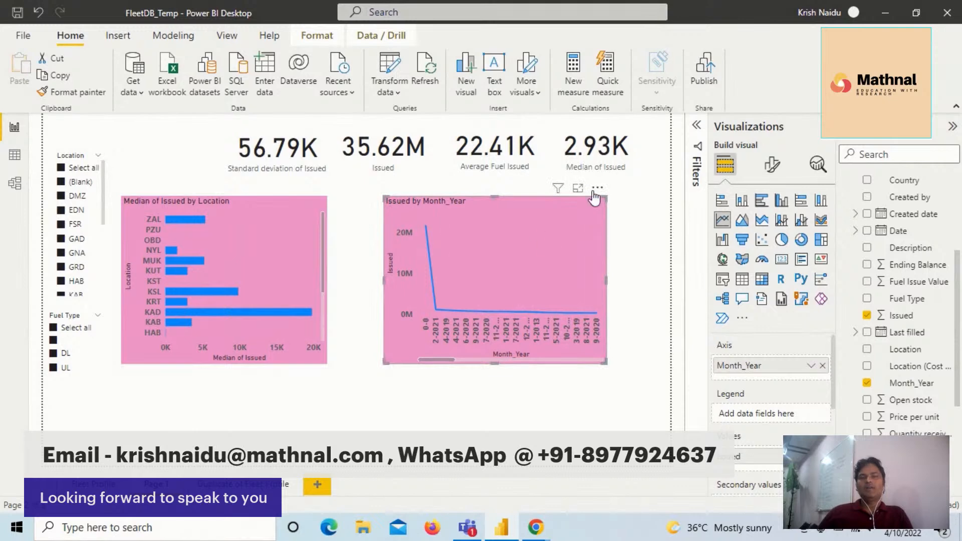
- Sort the line chart's axis by Month_Year and look through the months along it
click(597, 189)
mouse_move(658, 275)
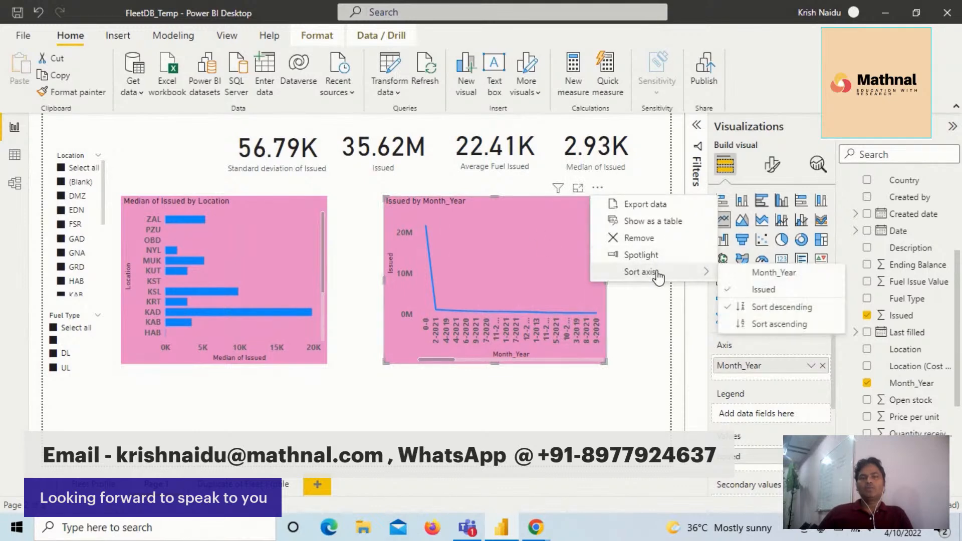
click(786, 280)
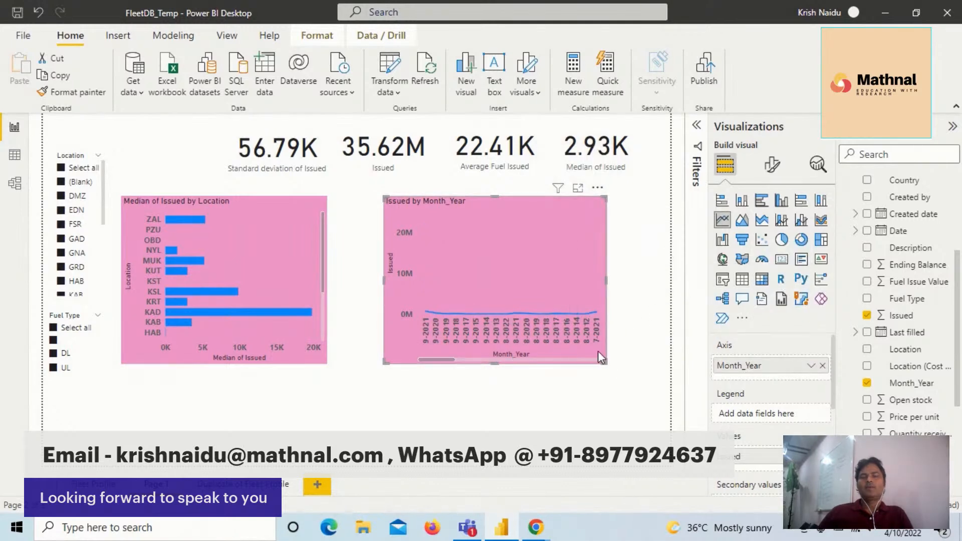
scroll(592, 275, down, 10)
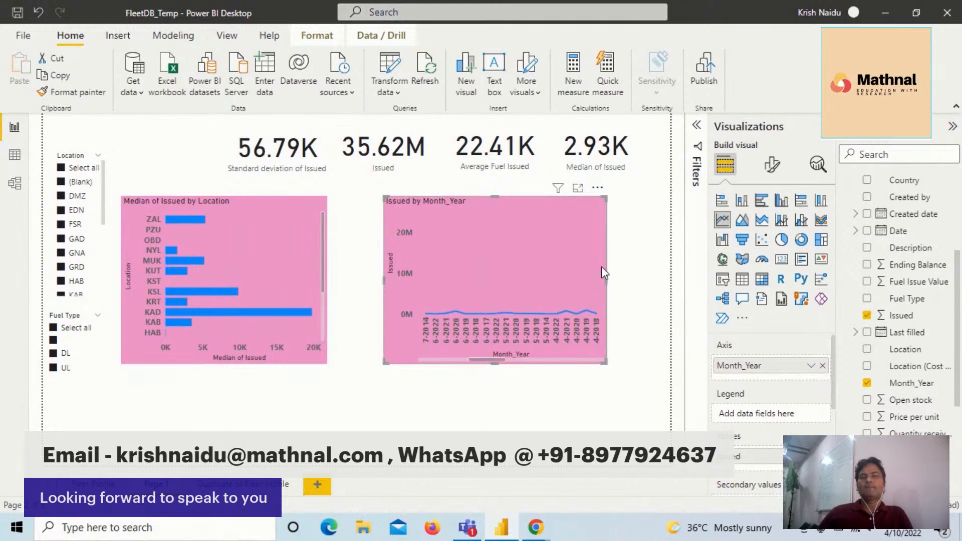
- Enlarge the line chart toward the page's right edge and summarize its Issued values by Median
drag(606, 363, 661, 382)
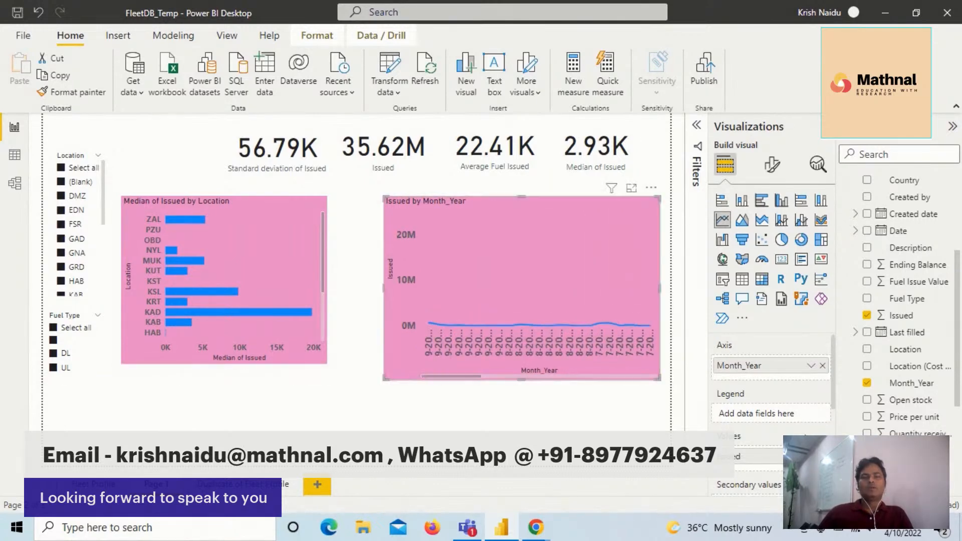
click(812, 457)
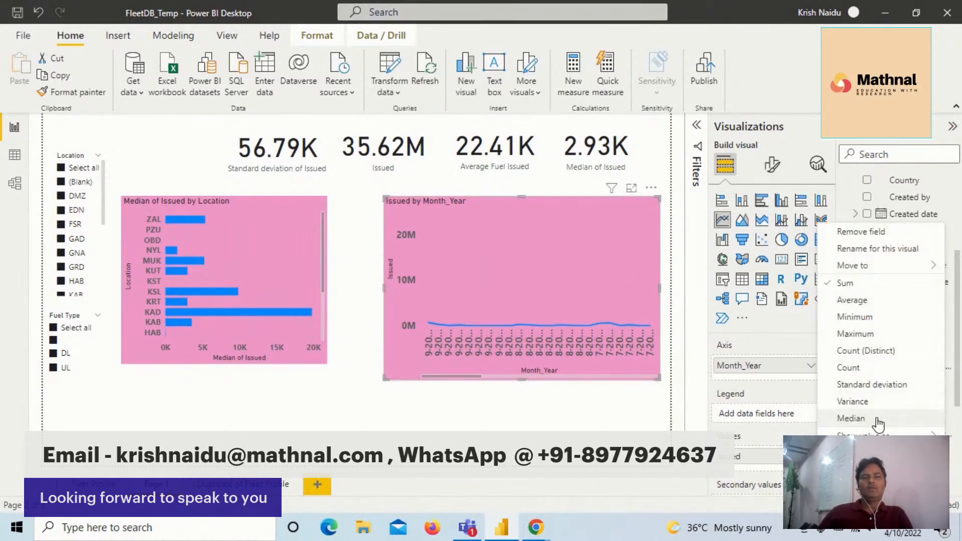
click(852, 419)
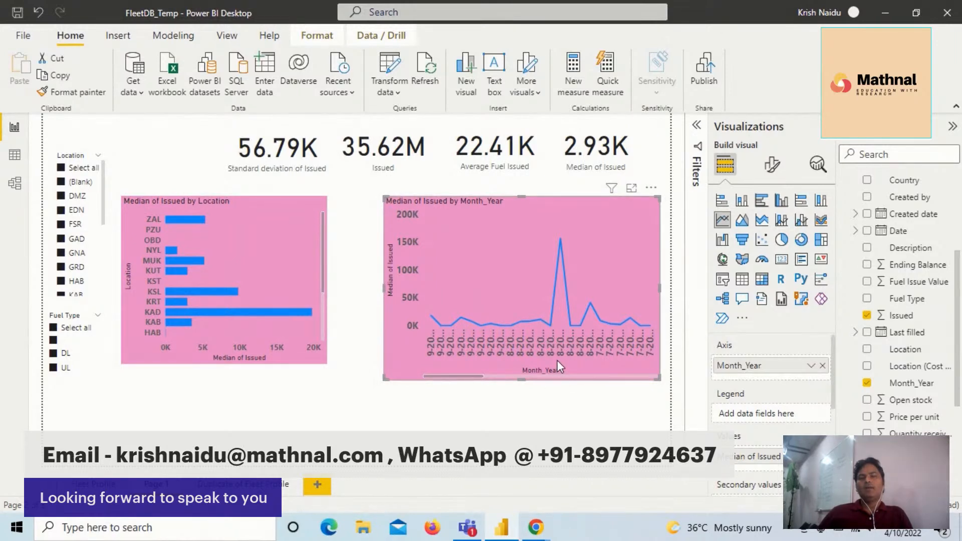
- Make the line chart taller and extend its left edge toward the bar chart
mouse_move(654, 373)
mouse_down()
mouse_move(680, 391)
mouse_move(654, 390)
mouse_up()
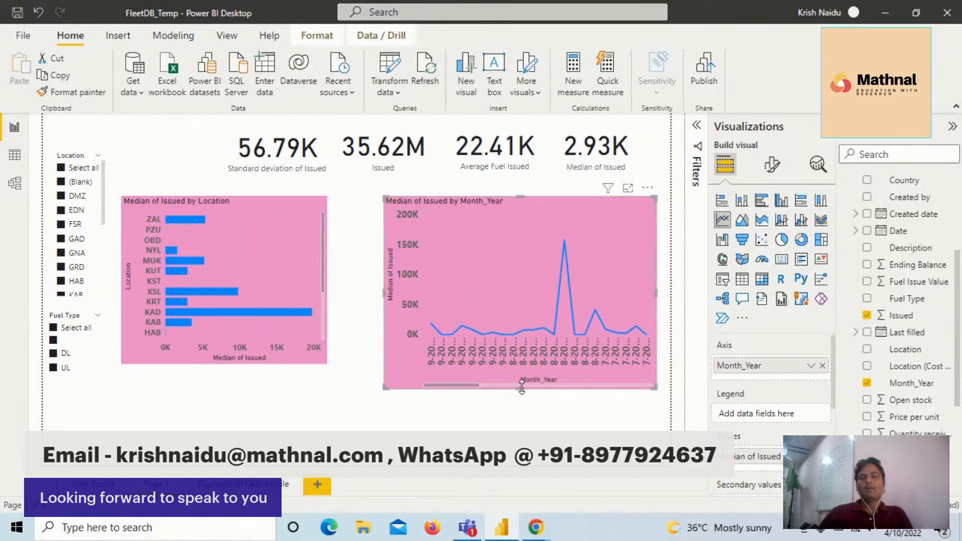
drag(520, 389, 523, 413)
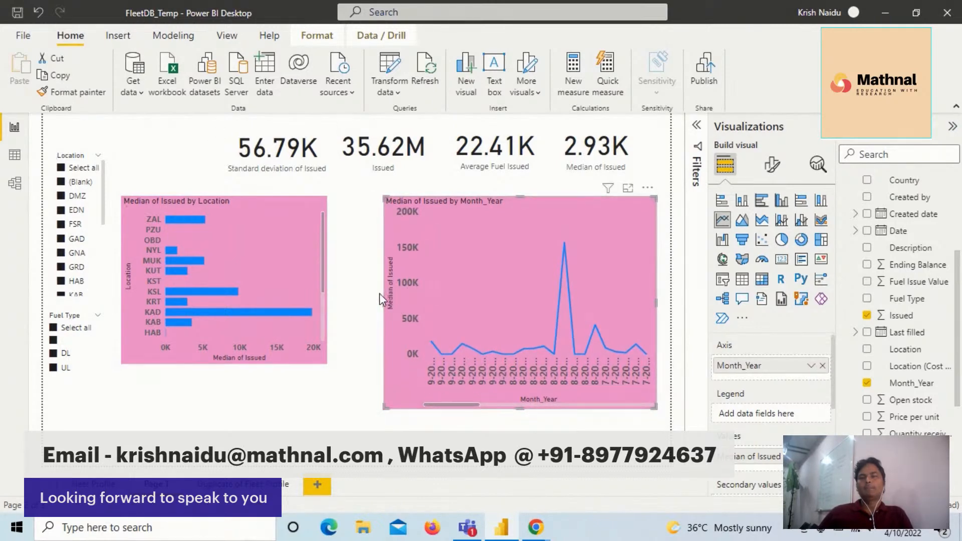
drag(385, 299, 356, 297)
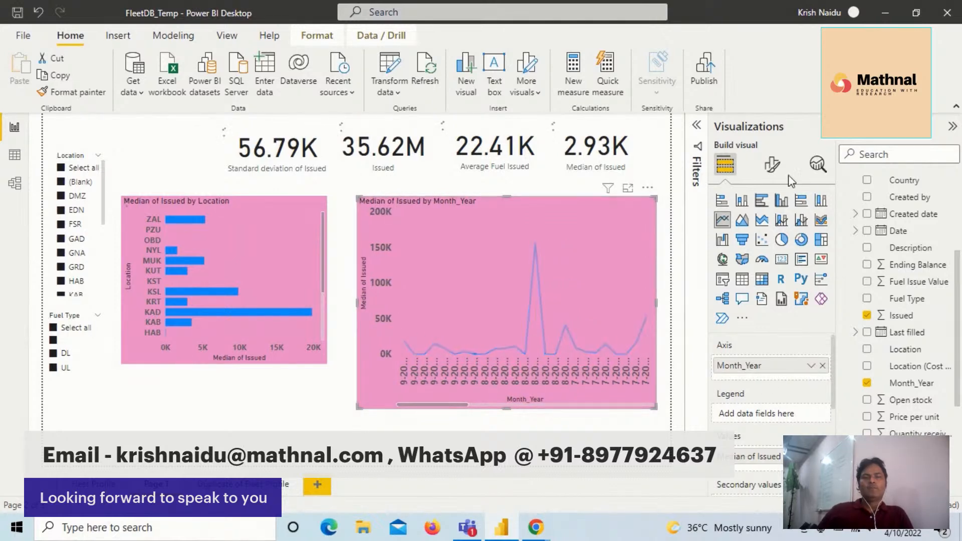
- Set the font size of the line chart's X-axis values to 12
click(773, 165)
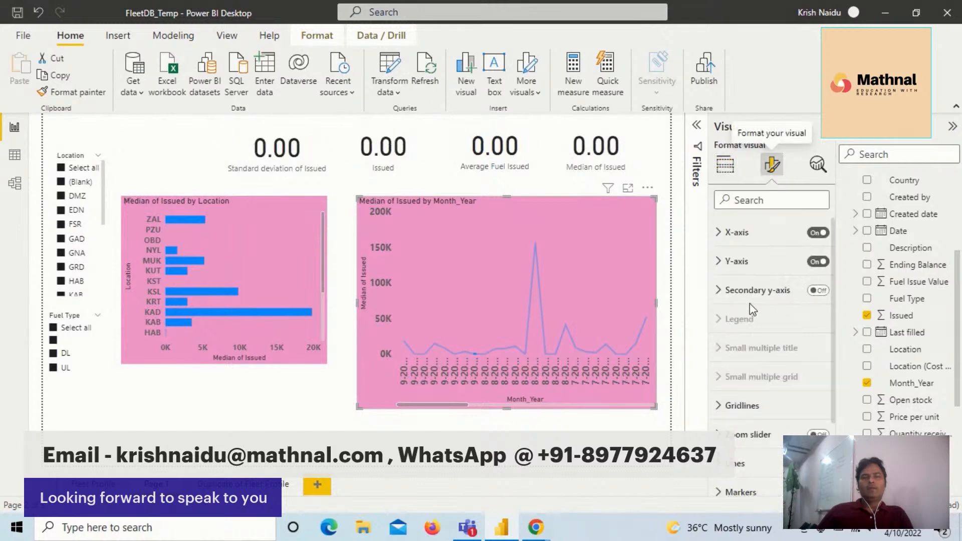
click(724, 260)
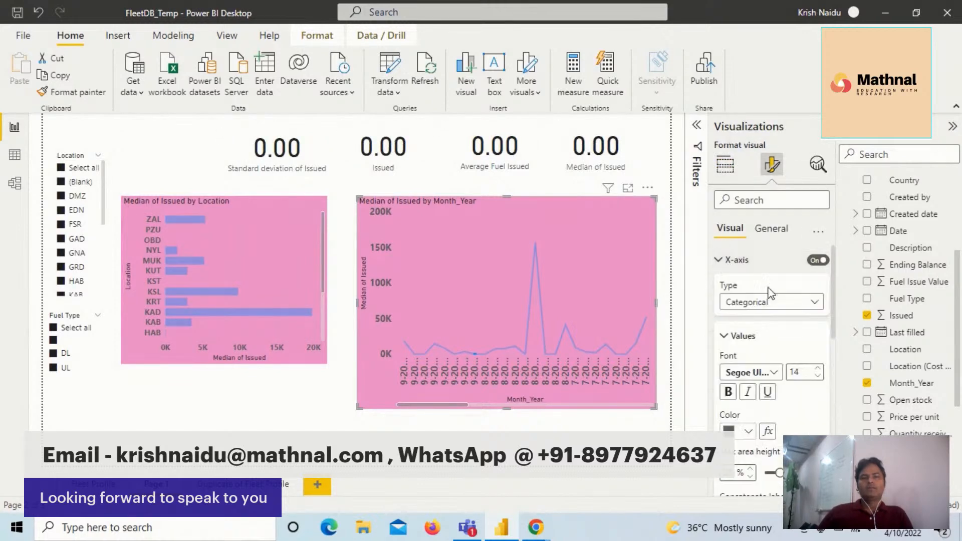
click(818, 377)
click(817, 377)
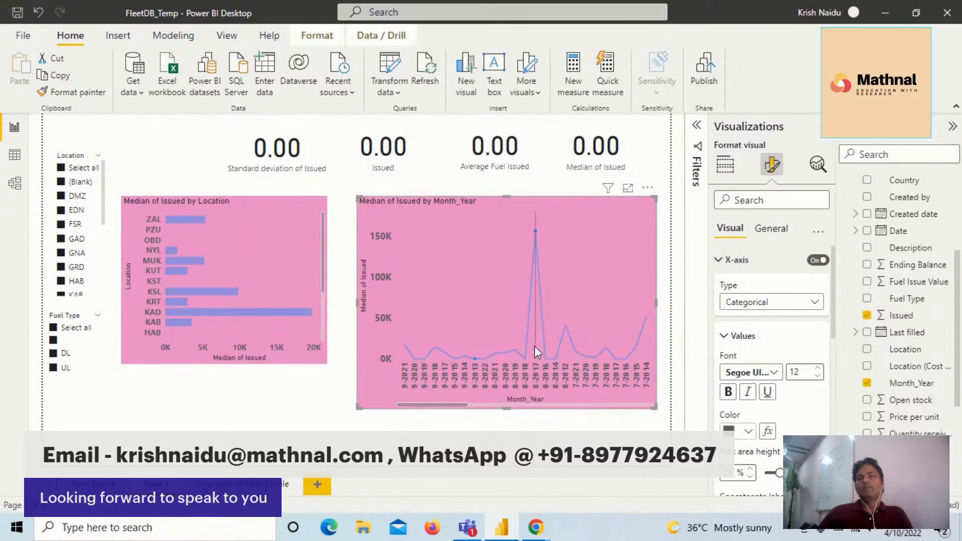
mouse_move(536, 246)
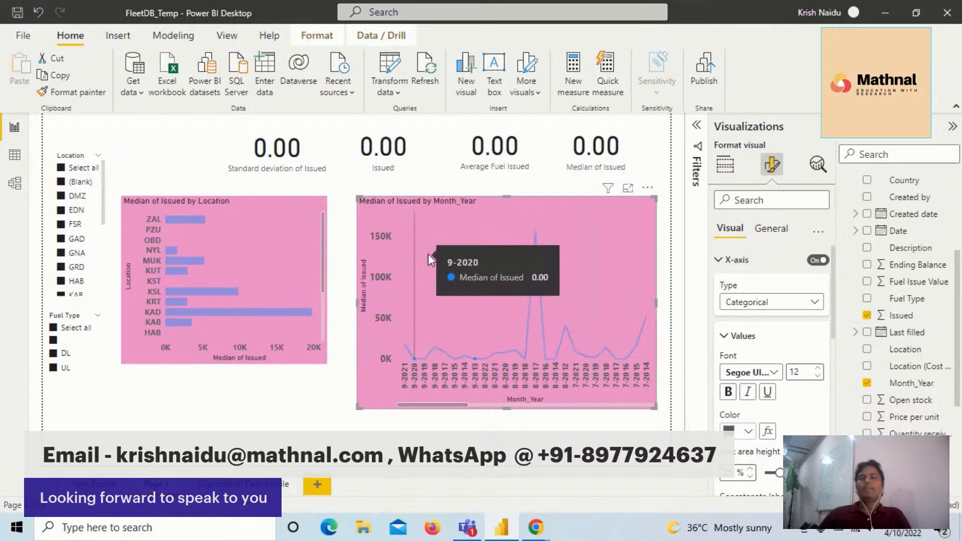
- Shorten the line chart to the bar chart's height, shift both charts up slightly, and place the line chart close beside the bar chart
drag(506, 408, 501, 360)
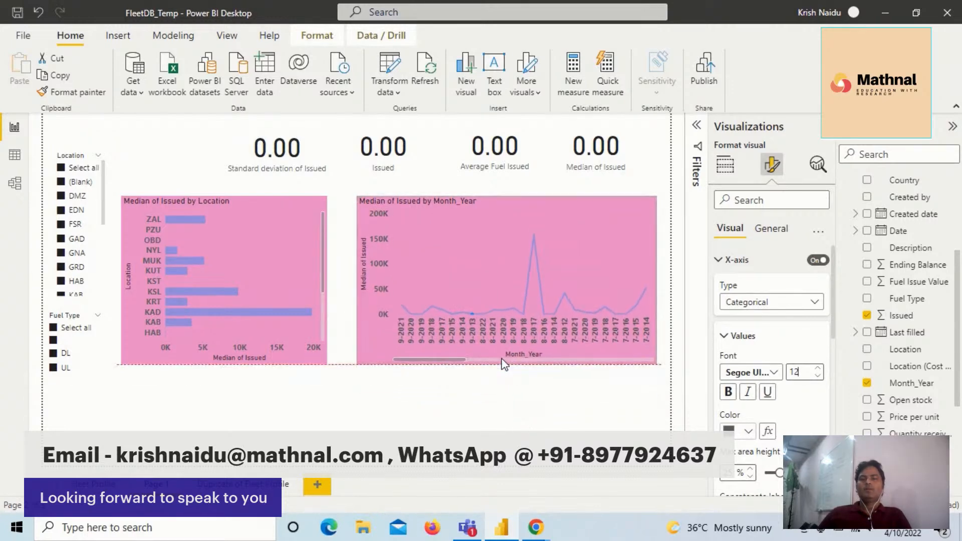
drag(487, 261, 487, 252)
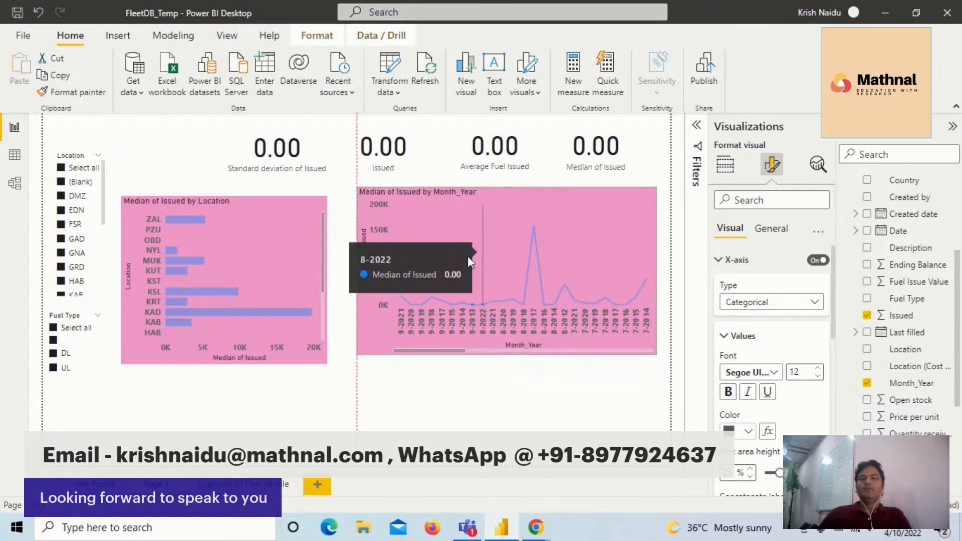
drag(221, 267, 221, 259)
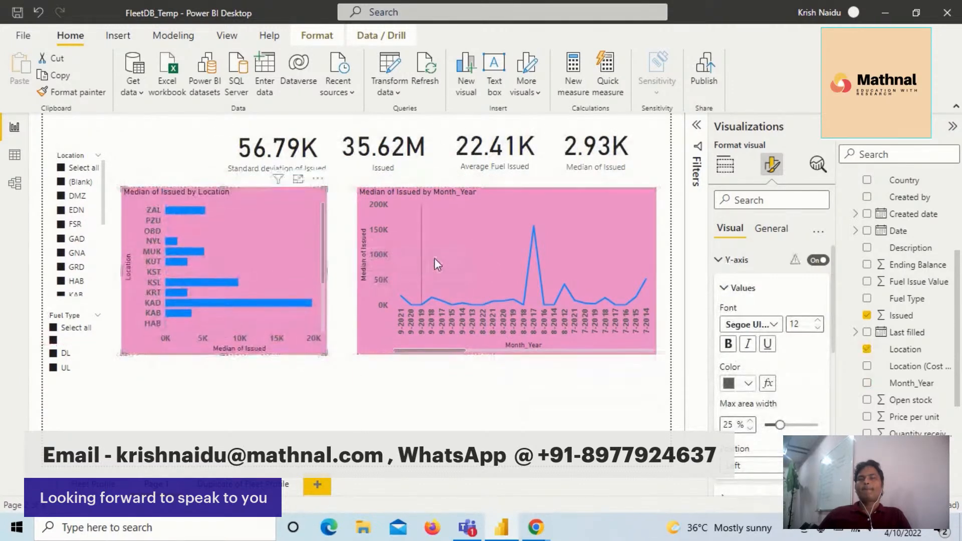
drag(420, 258, 414, 259)
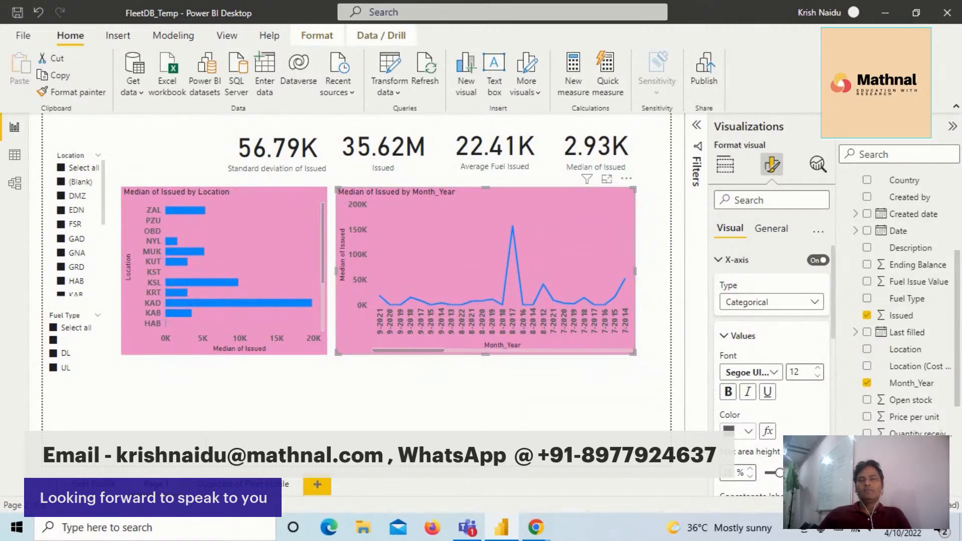
- Add a pie chart below the bar chart with Fuel Type as details and Issued as values, widened to the bar chart's right edge
click(222, 404)
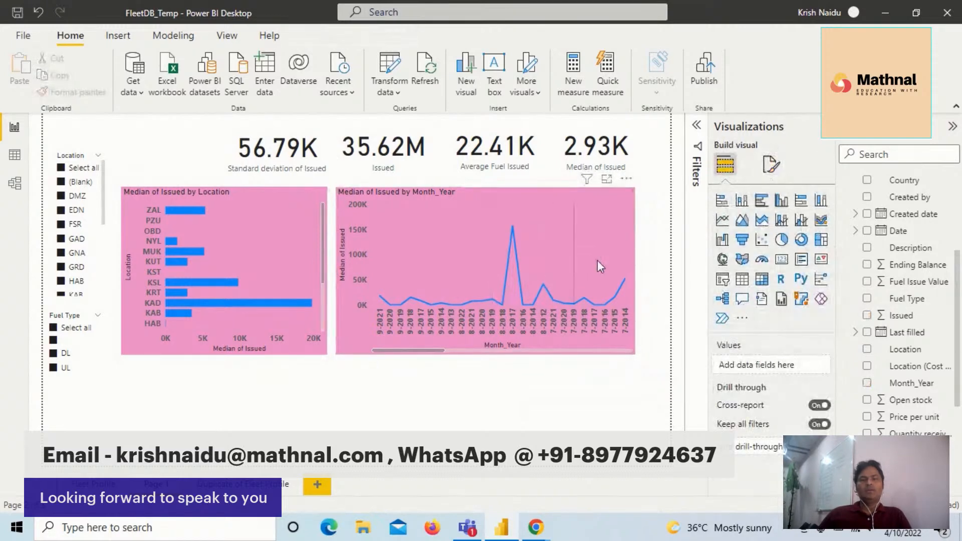
click(782, 240)
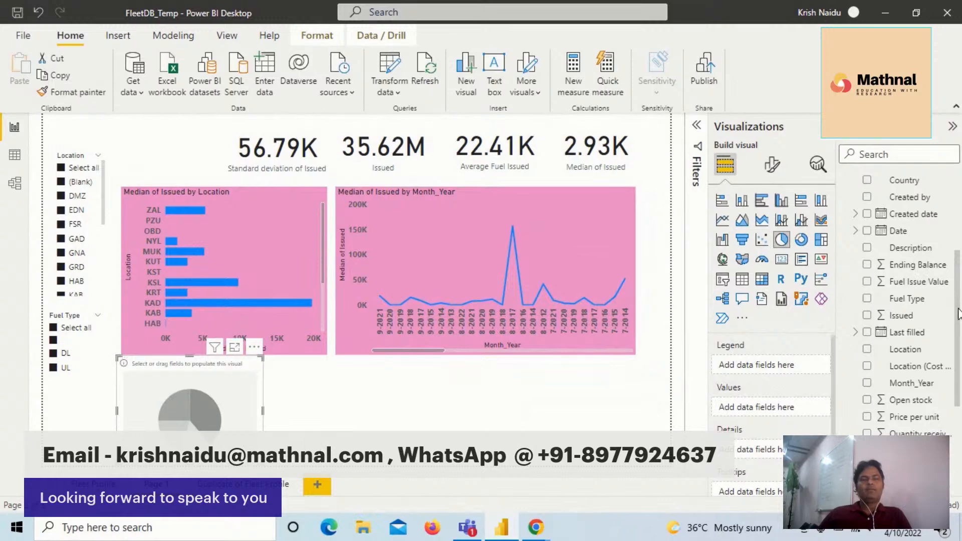
drag(908, 299, 776, 370)
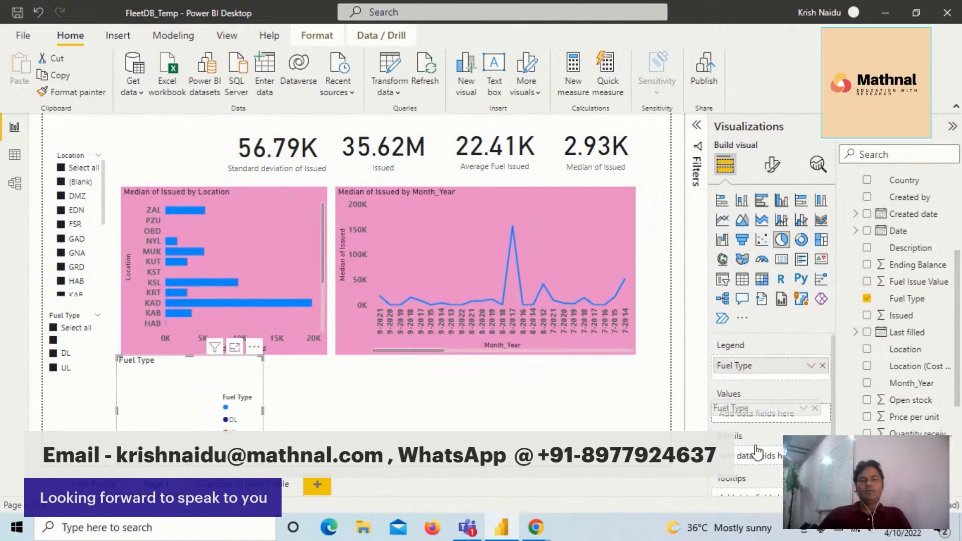
drag(763, 466, 763, 467)
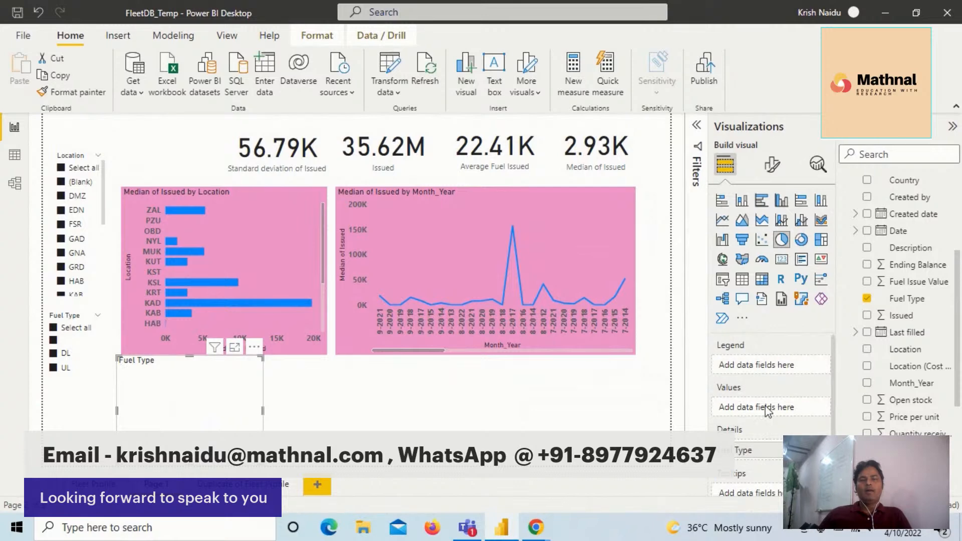
drag(912, 316, 752, 427)
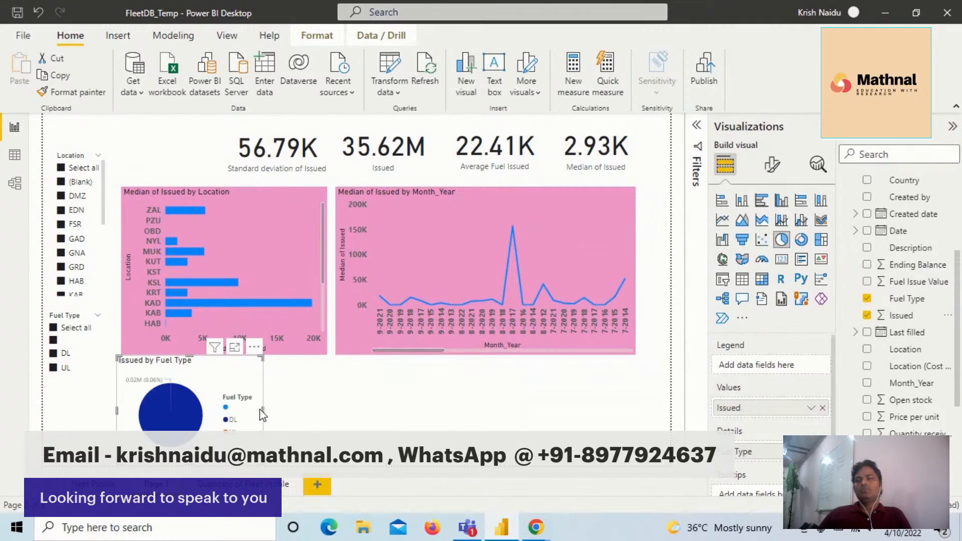
drag(280, 416, 325, 405)
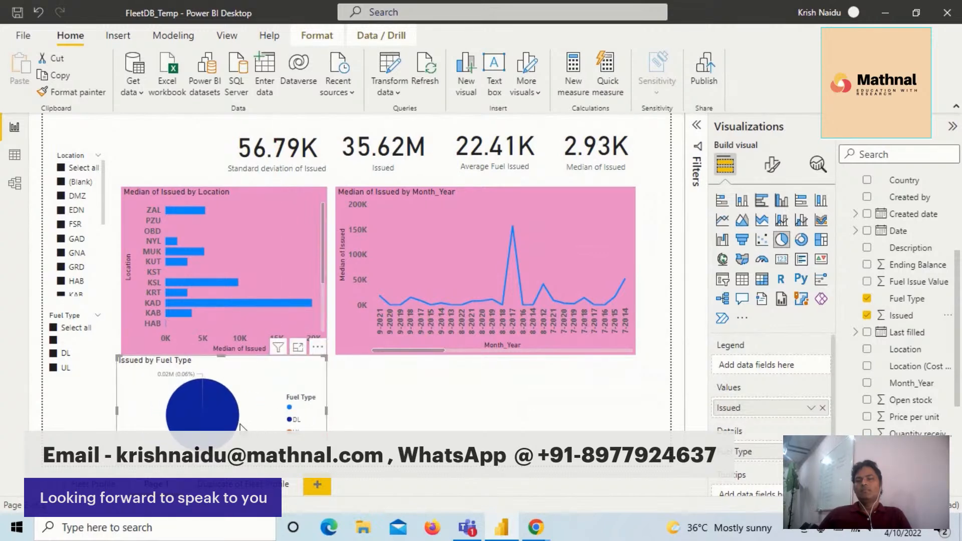
mouse_move(212, 417)
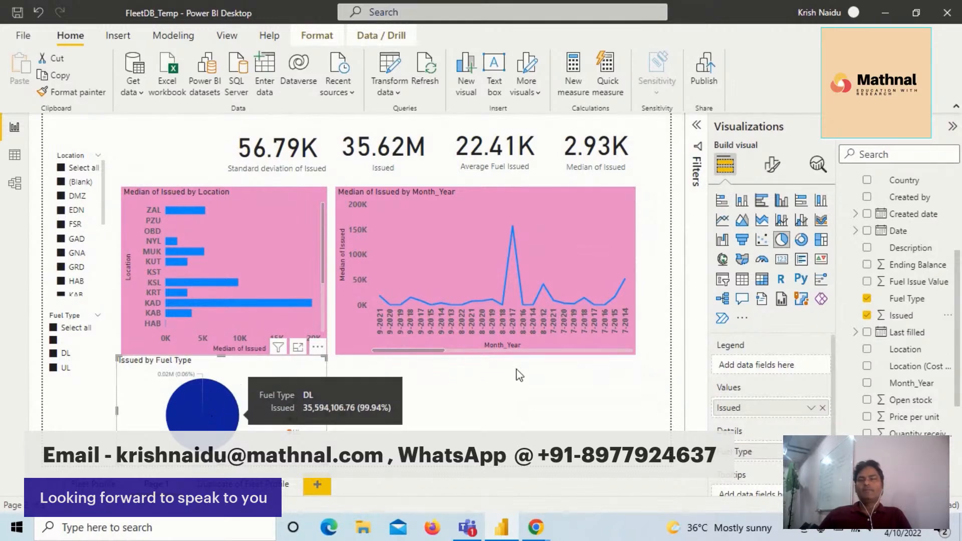
- Copy the line chart's pink formatting onto the Fuel Type pie chart and align the pie chart's left edge with the bar chart
click(386, 255)
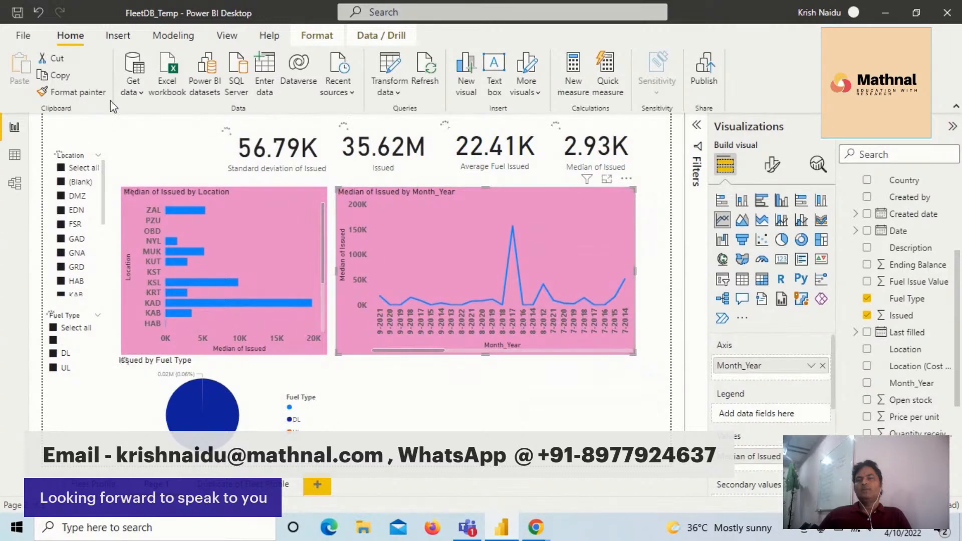
click(82, 97)
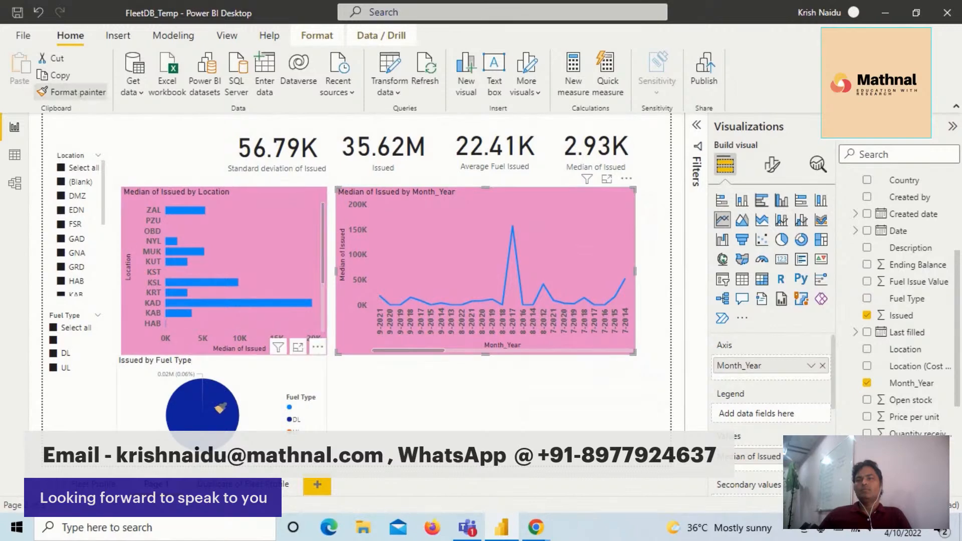
click(220, 409)
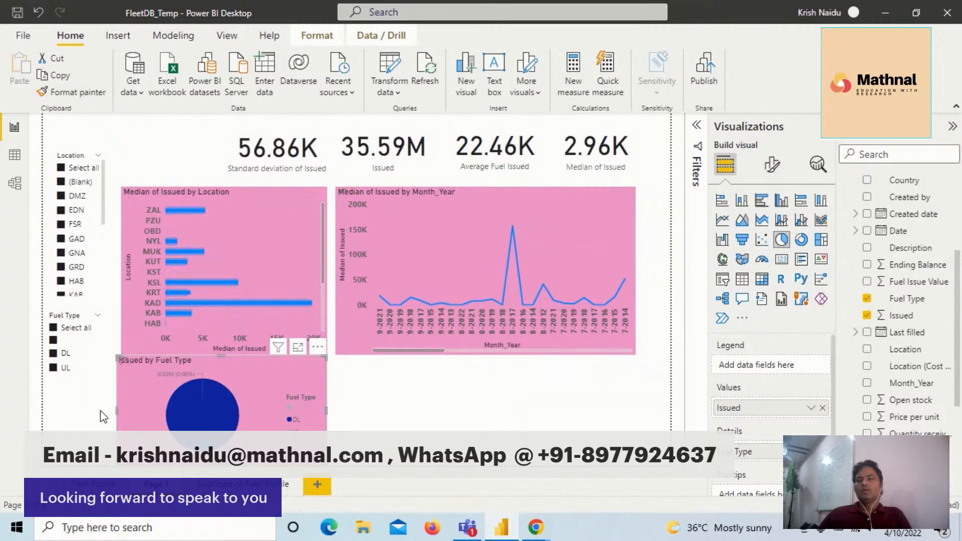
drag(118, 411, 121, 410)
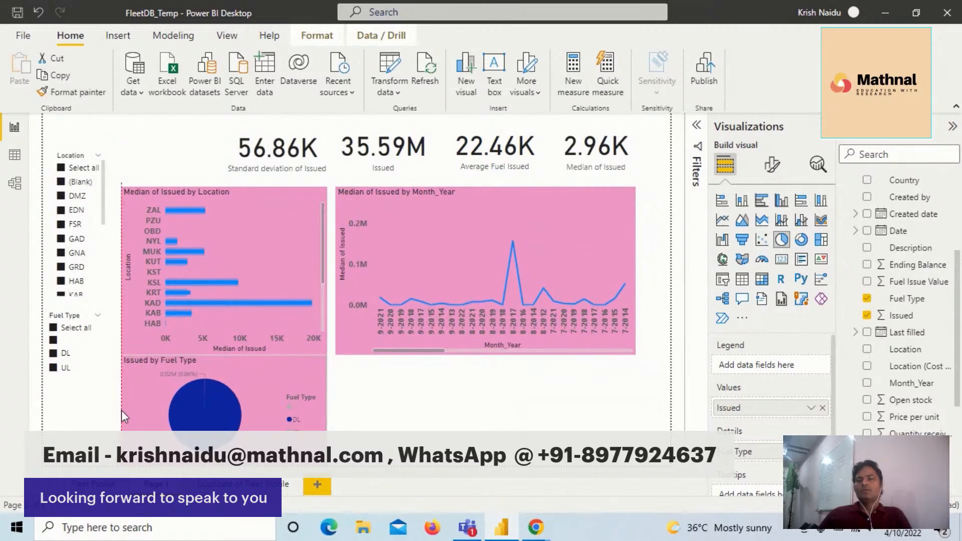
- Add a stacked column chart, widen it considerably and place it beside the pie chart, below the line chart
click(430, 421)
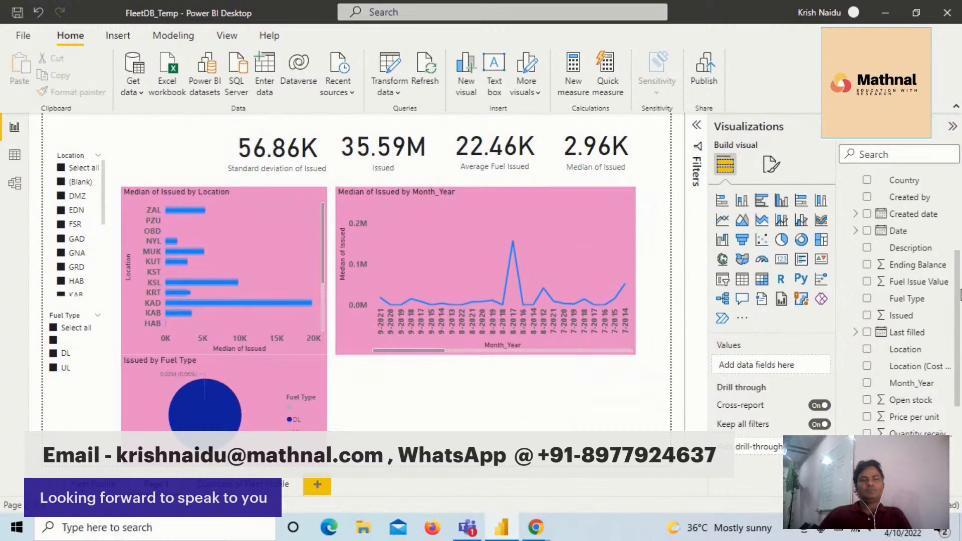
scroll(959, 316, down, 1)
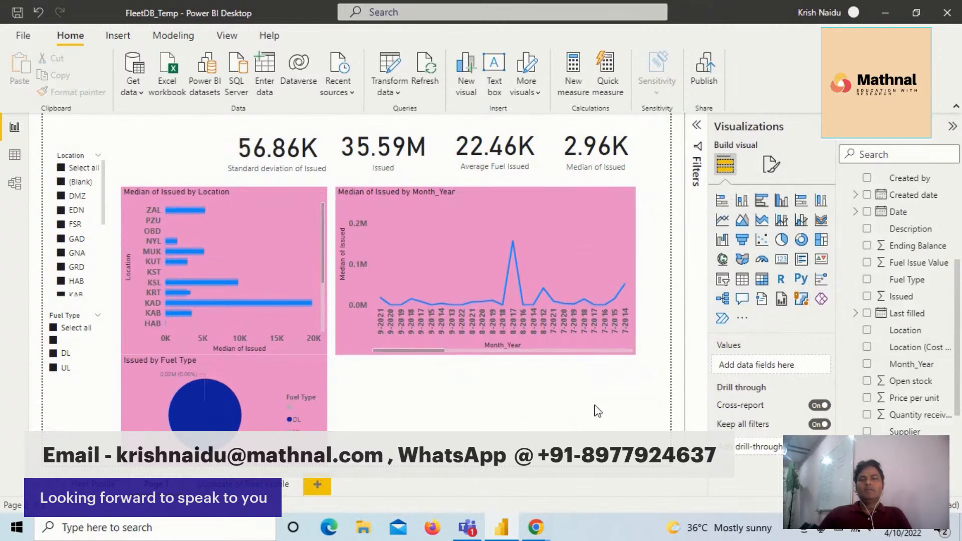
click(742, 200)
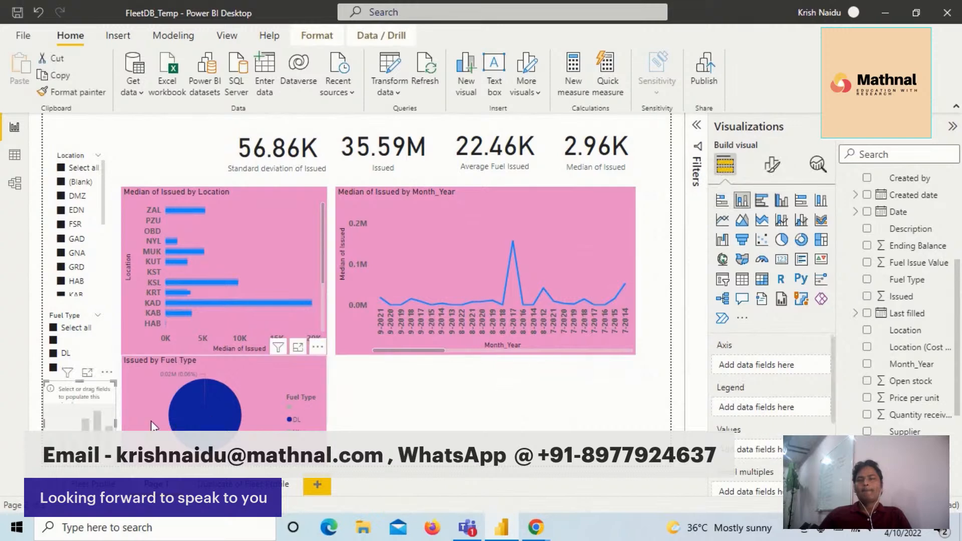
drag(81, 414, 635, 419)
drag(505, 435, 515, 423)
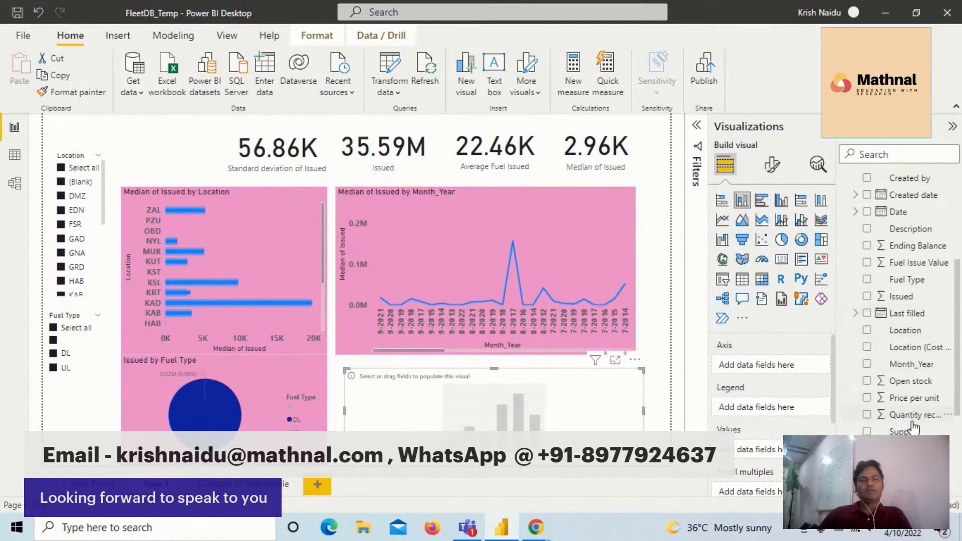
- Plot Issued values by Supplier on the column chart's axis and sort the axis by Supplier
drag(908, 431, 778, 363)
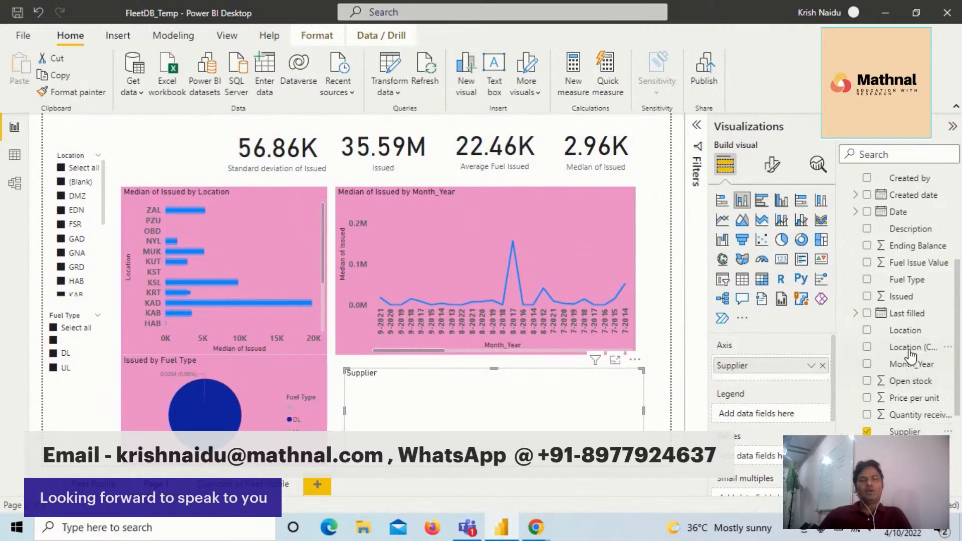
drag(910, 303, 747, 473)
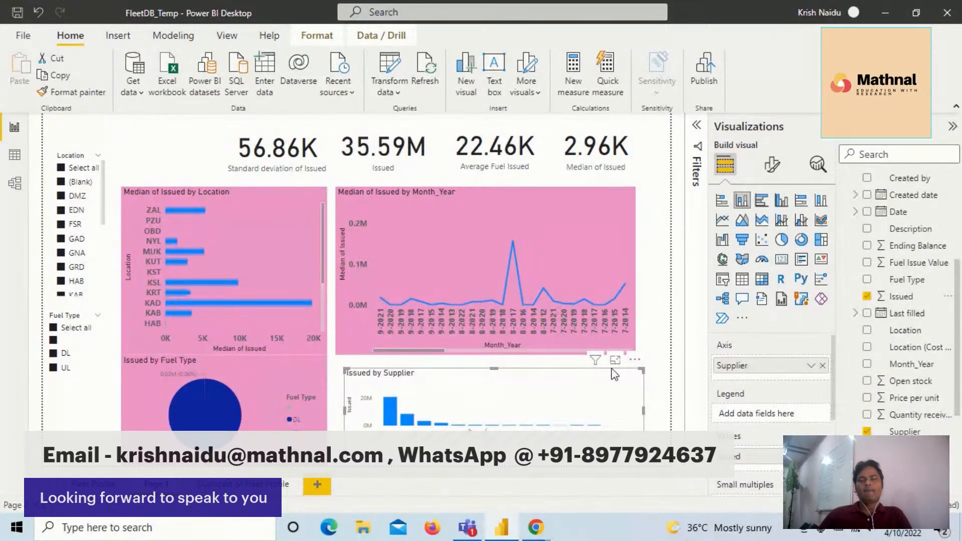
click(636, 360)
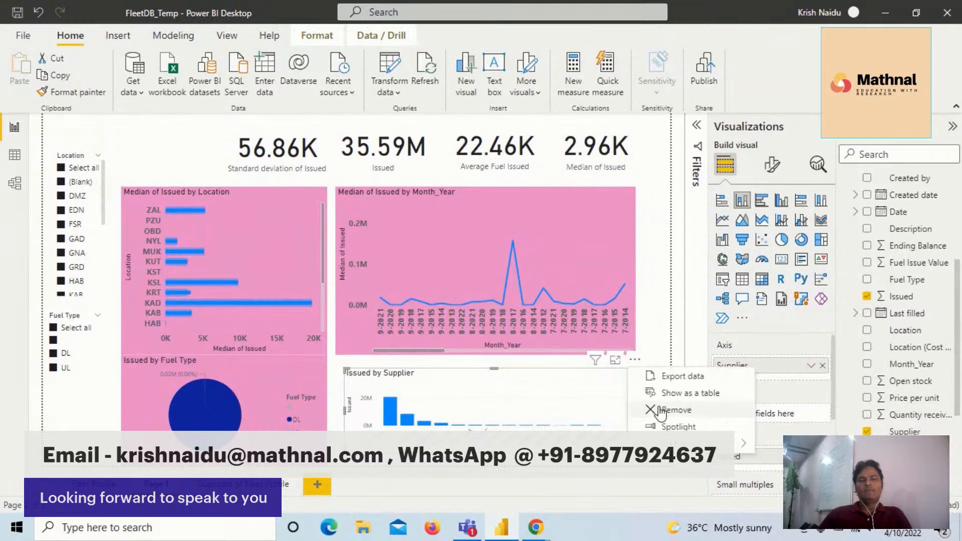
mouse_move(712, 443)
click(800, 446)
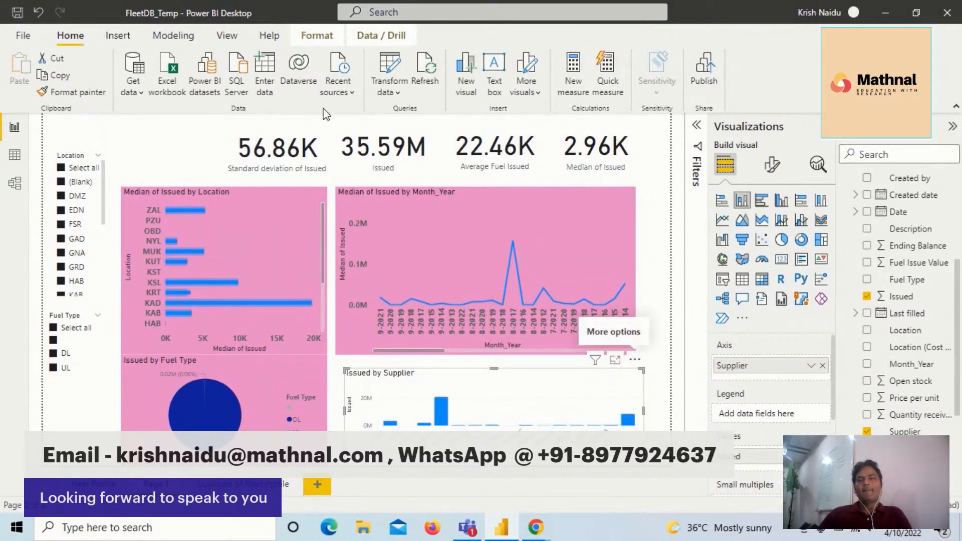
- Copy the line chart's pink formatting onto the supplier column chart with the Format painter
click(383, 220)
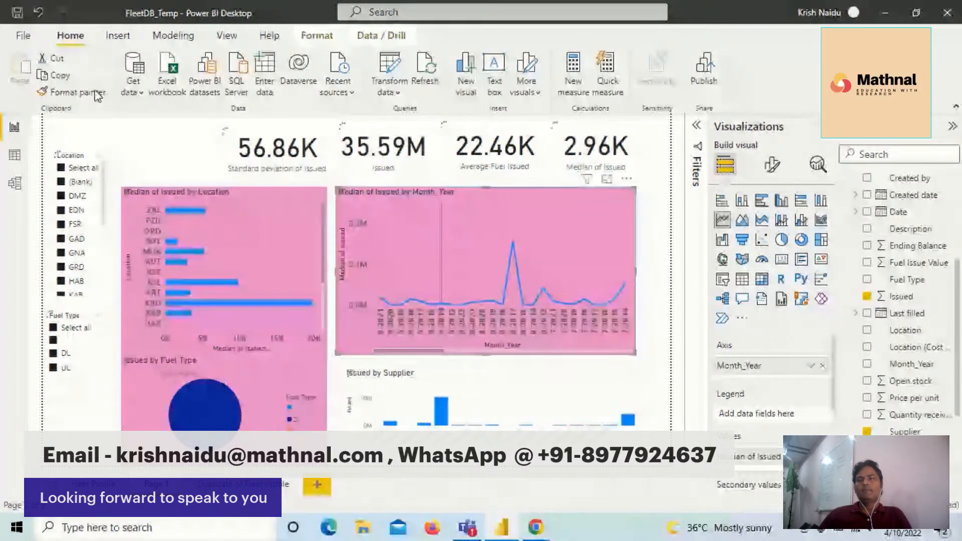
click(435, 368)
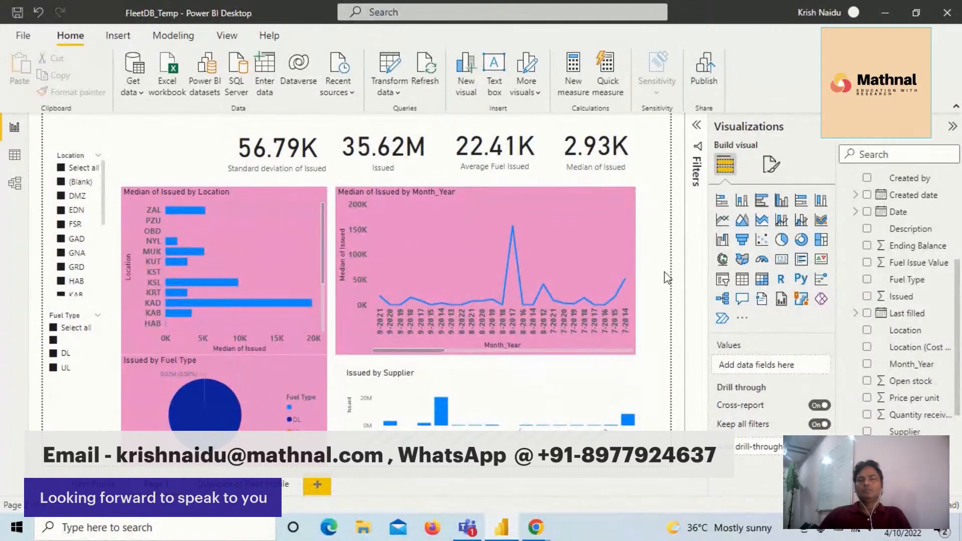
click(560, 245)
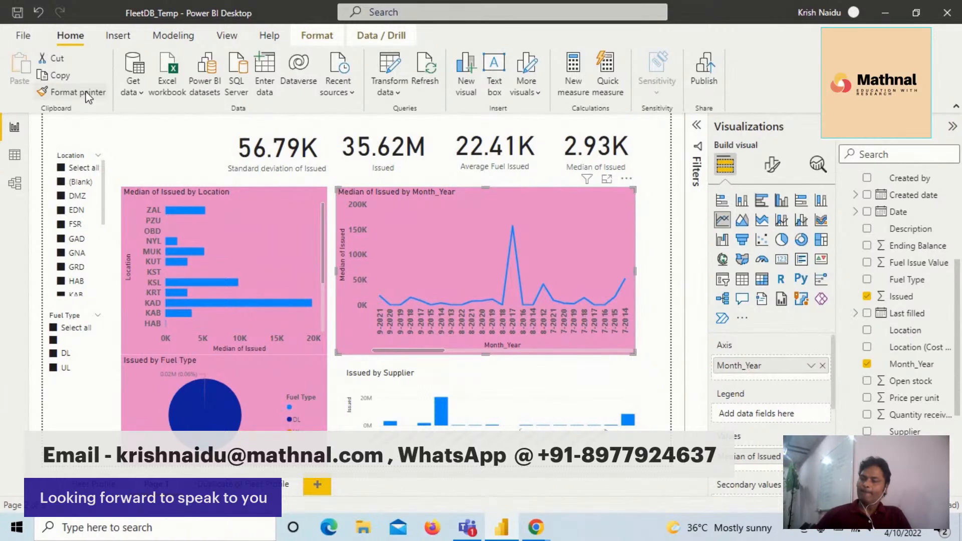
click(93, 93)
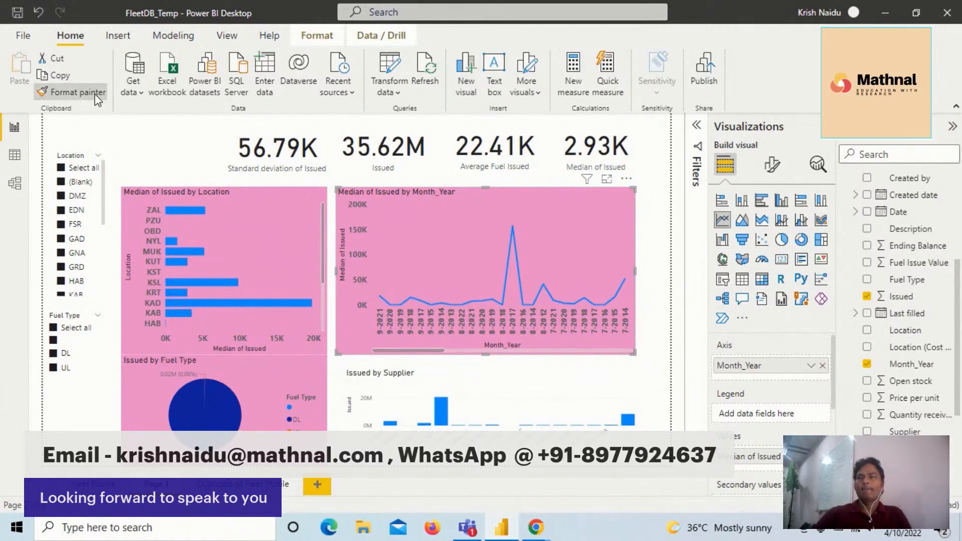
click(520, 408)
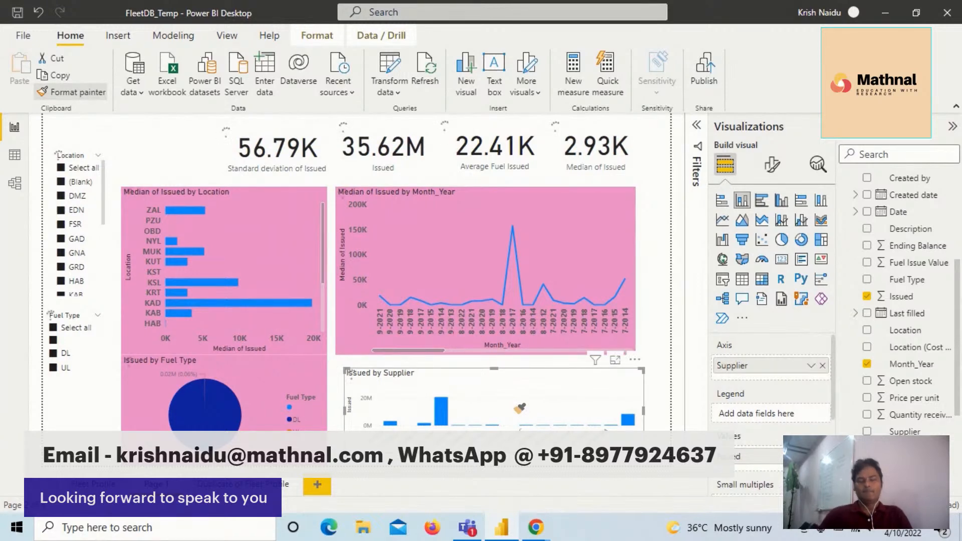
click(514, 403)
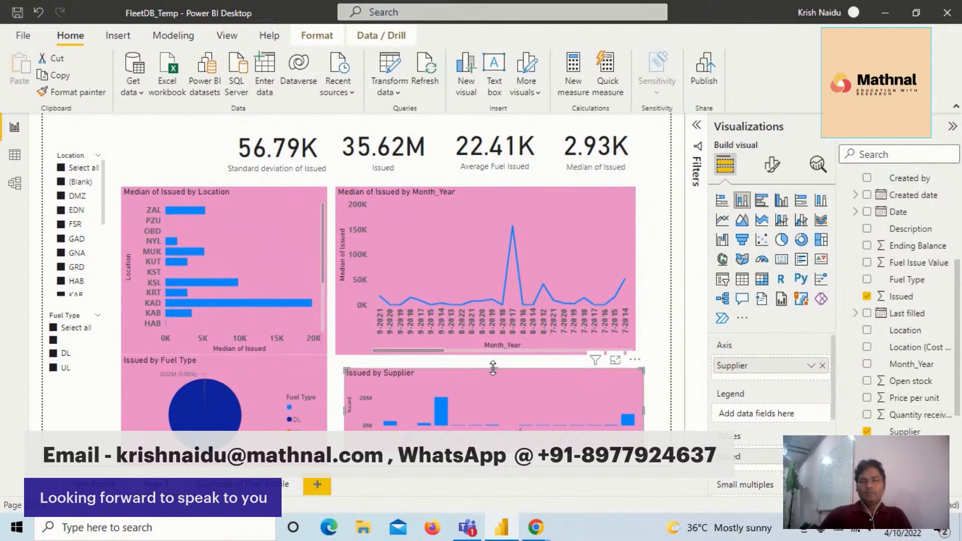
- Resize the supplier column chart to match the line chart's width, closing the gap above it and extending it down to the pie chart's lower edge
drag(495, 368, 495, 362)
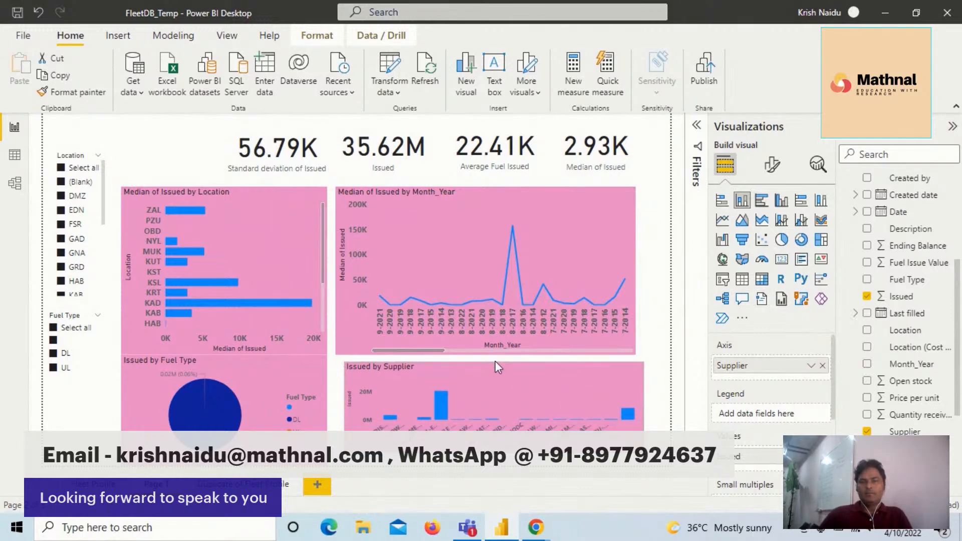
drag(644, 410, 636, 410)
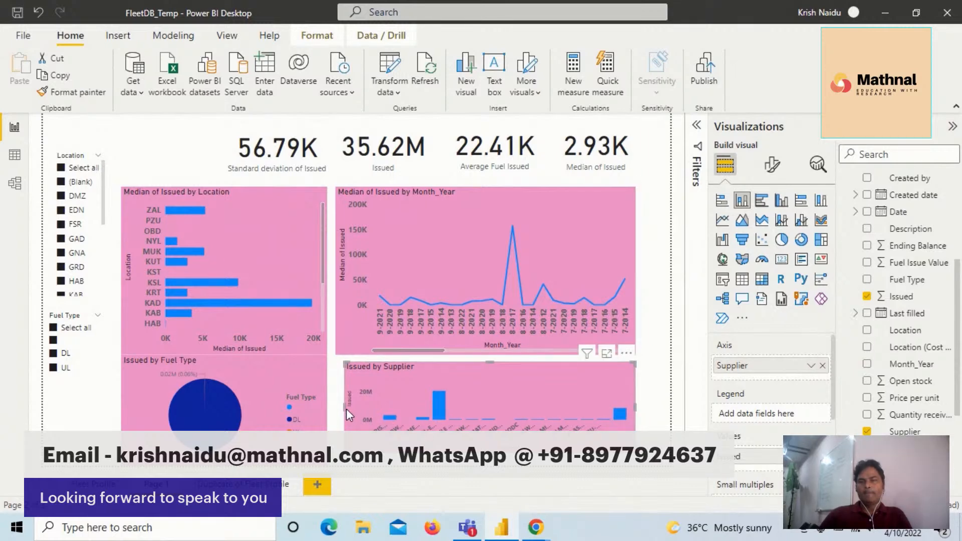
drag(344, 406, 339, 406)
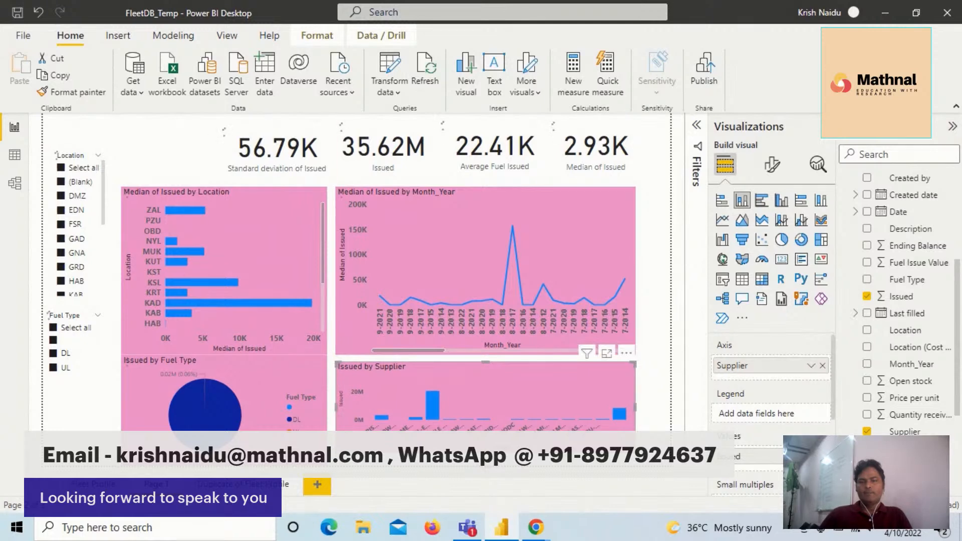
drag(486, 452, 485, 465)
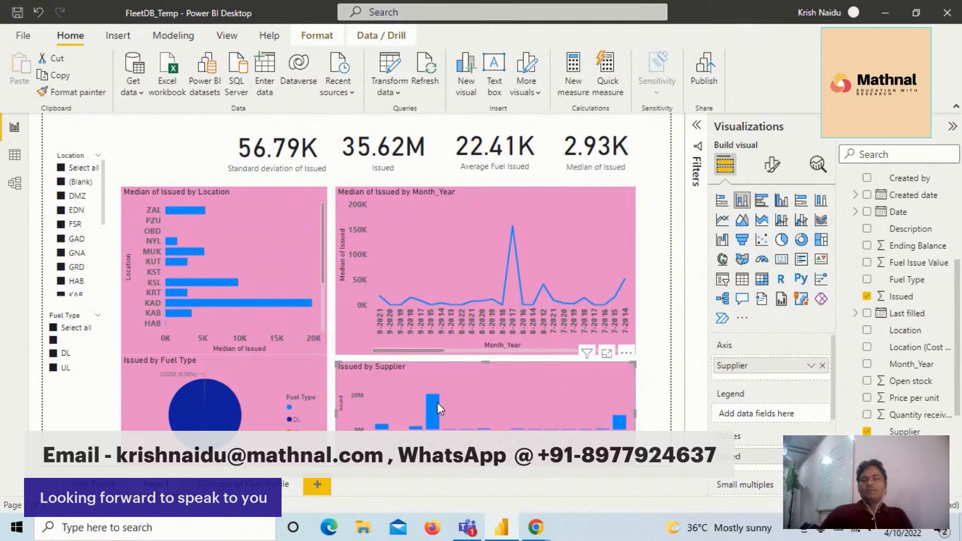
- Examine the issued amounts of the main suppliers in the column chart
mouse_move(506, 406)
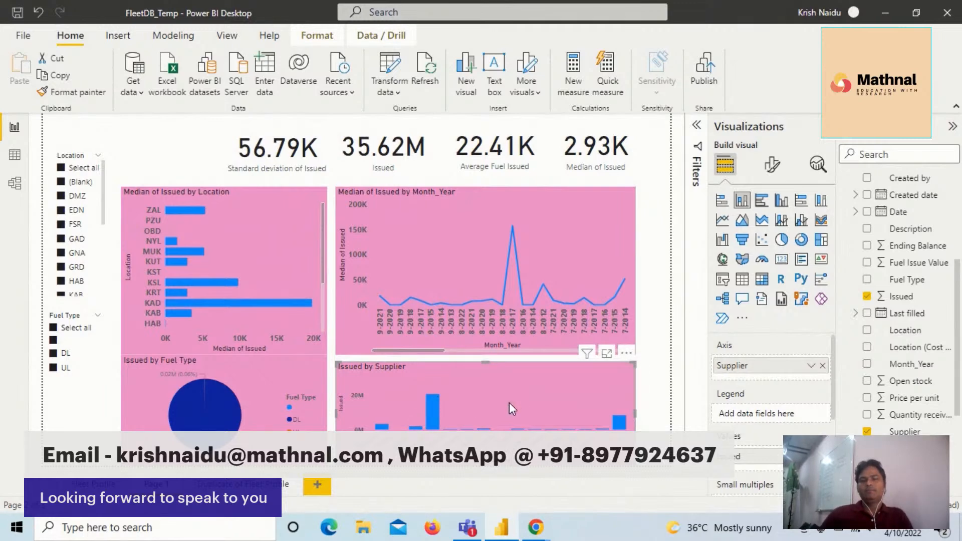
mouse_move(431, 407)
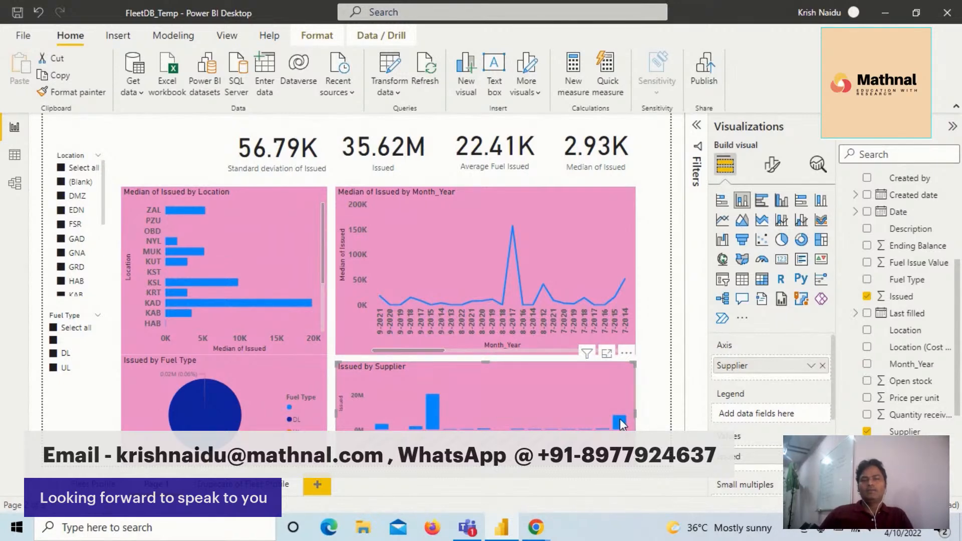
mouse_move(621, 422)
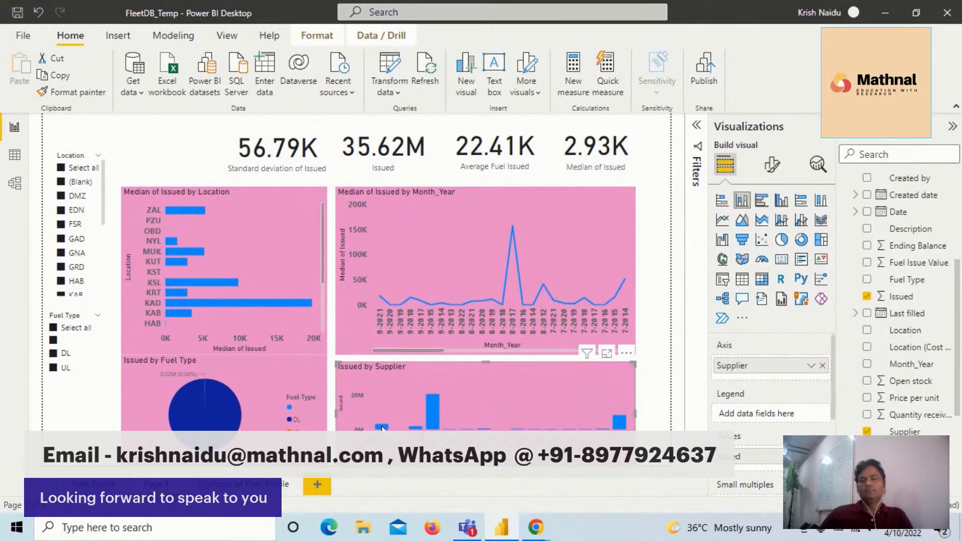
mouse_move(382, 428)
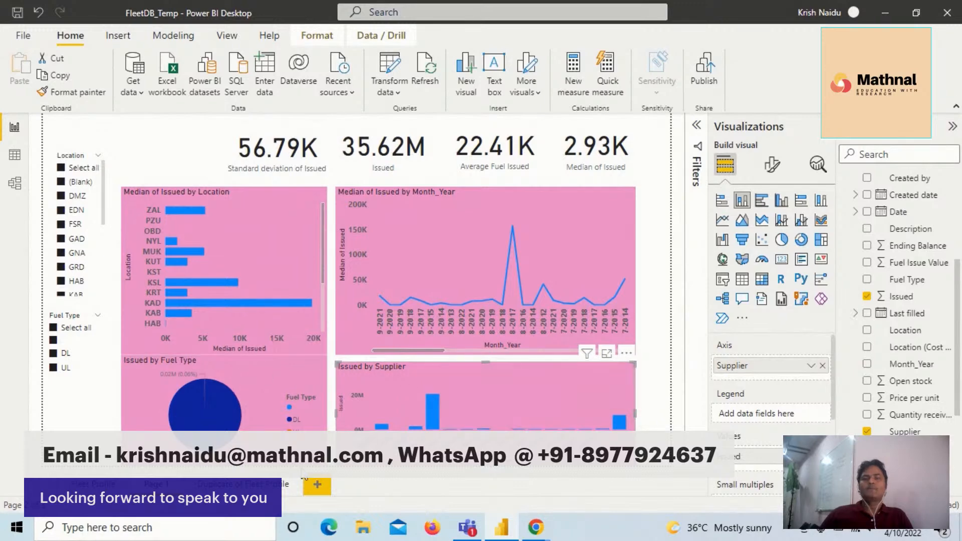
mouse_move(958, 338)
mouse_down()
mouse_move(958, 415)
mouse_move(958, 331)
mouse_up()
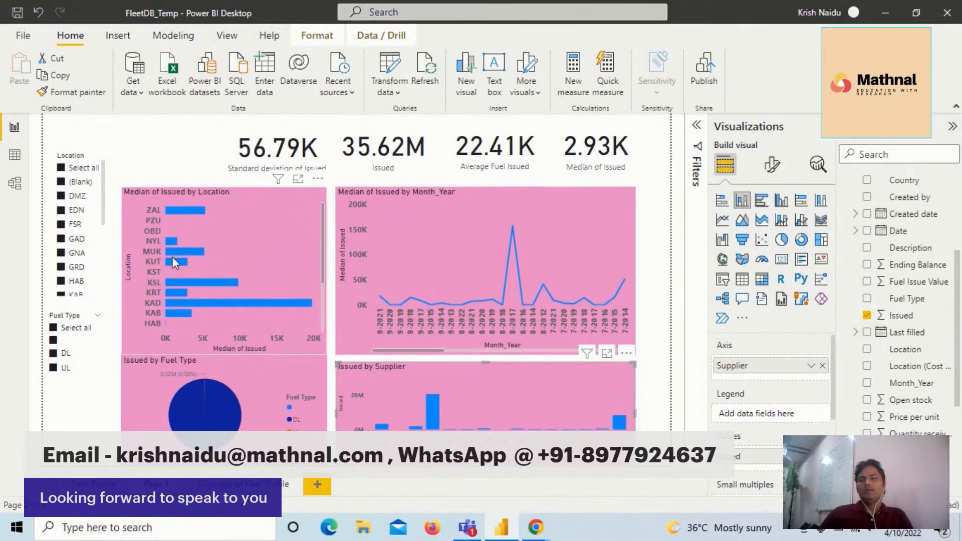
- Filter the report to location FSR and examine its issued fuel by supplier and by Month_Year
click(63, 175)
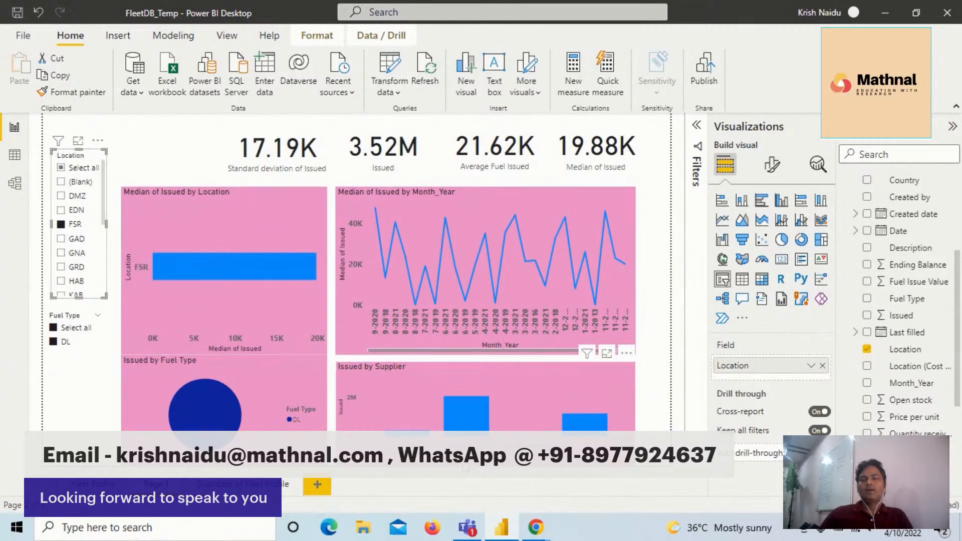
mouse_move(471, 429)
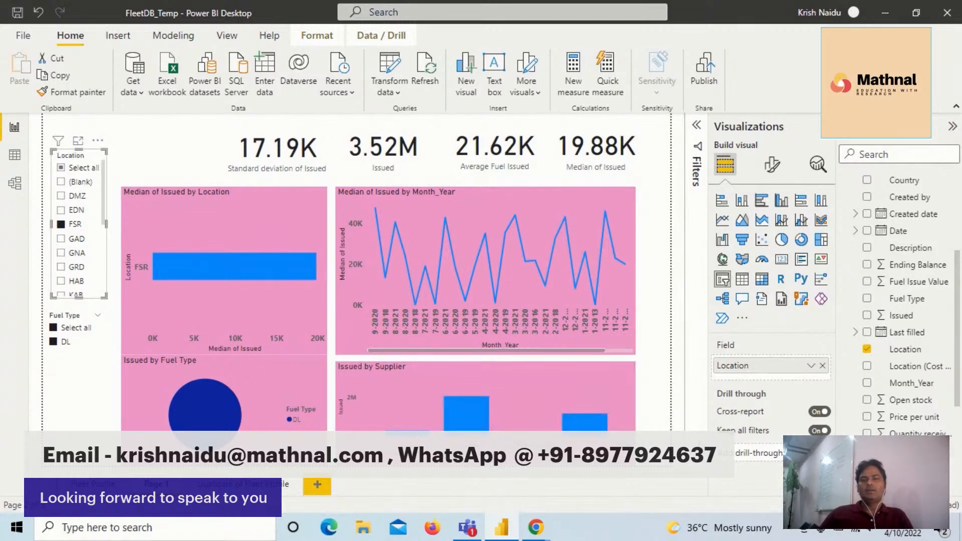
mouse_move(592, 430)
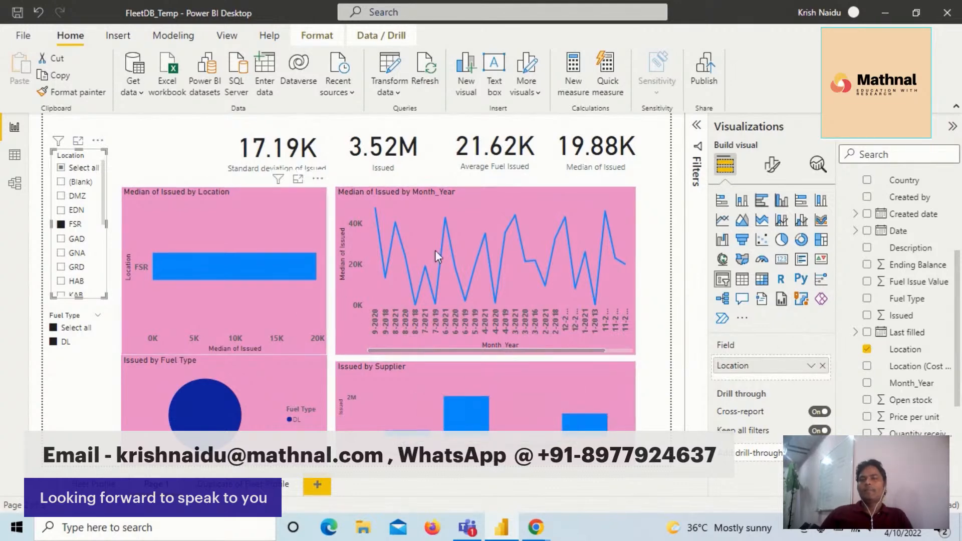
mouse_move(454, 254)
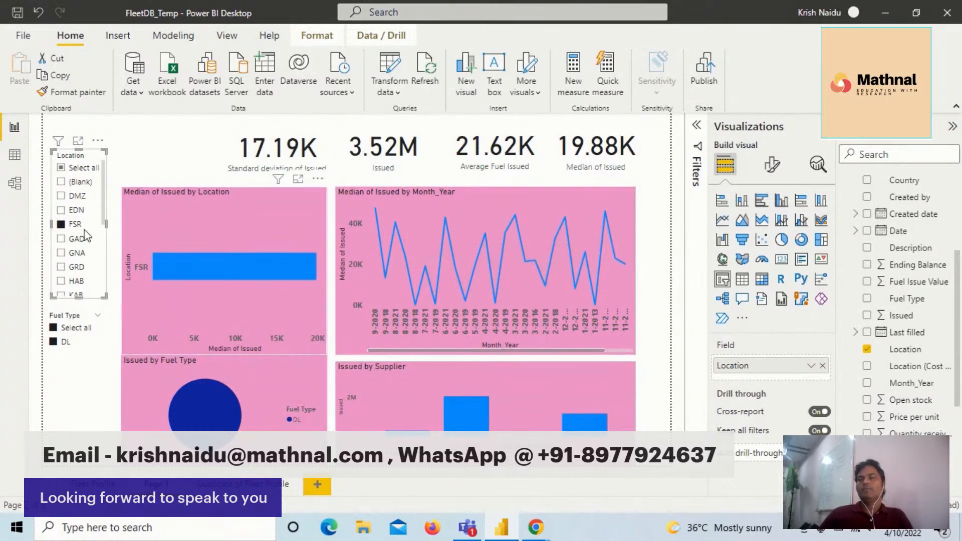
- Switch the location filter to GAD to examine its supplier and Month_Year charts, and change the filter to GNA
click(64, 240)
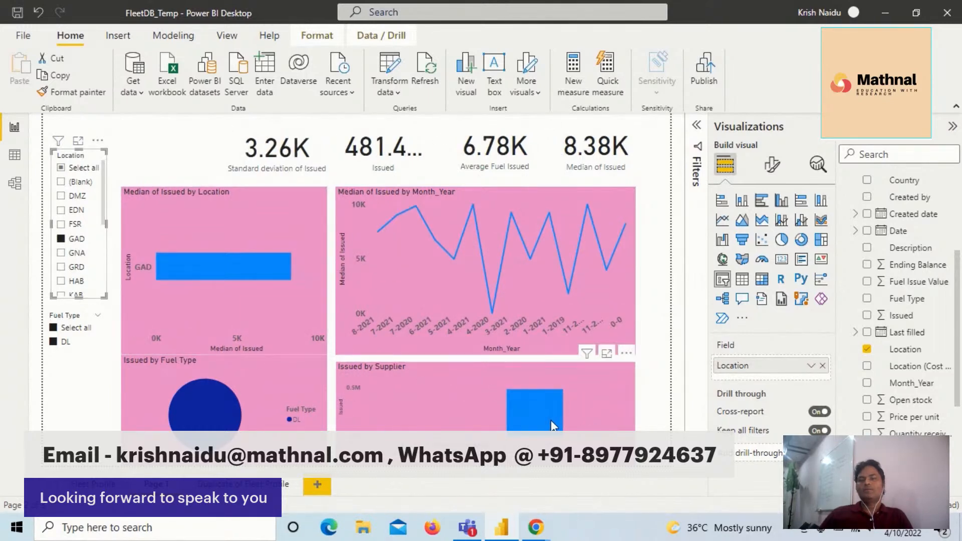
mouse_move(551, 421)
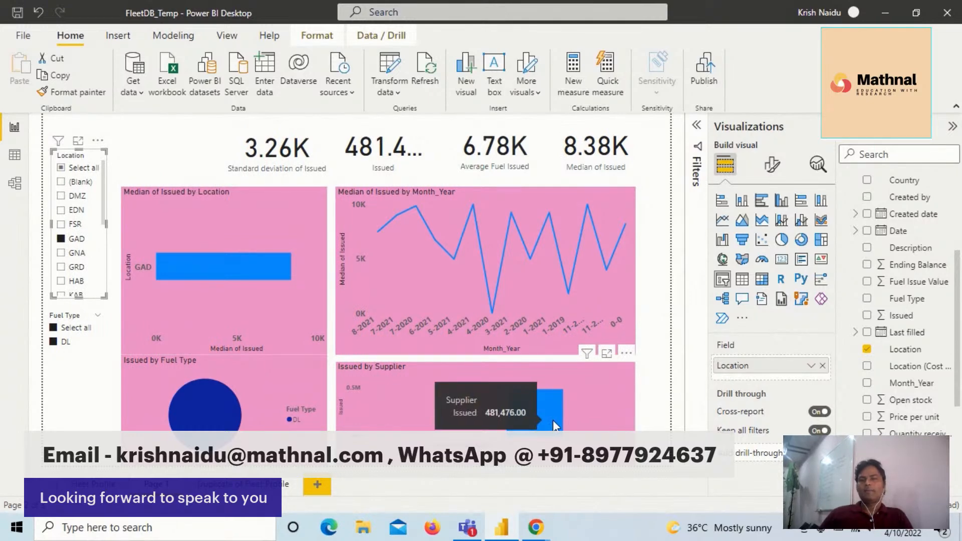
mouse_move(514, 274)
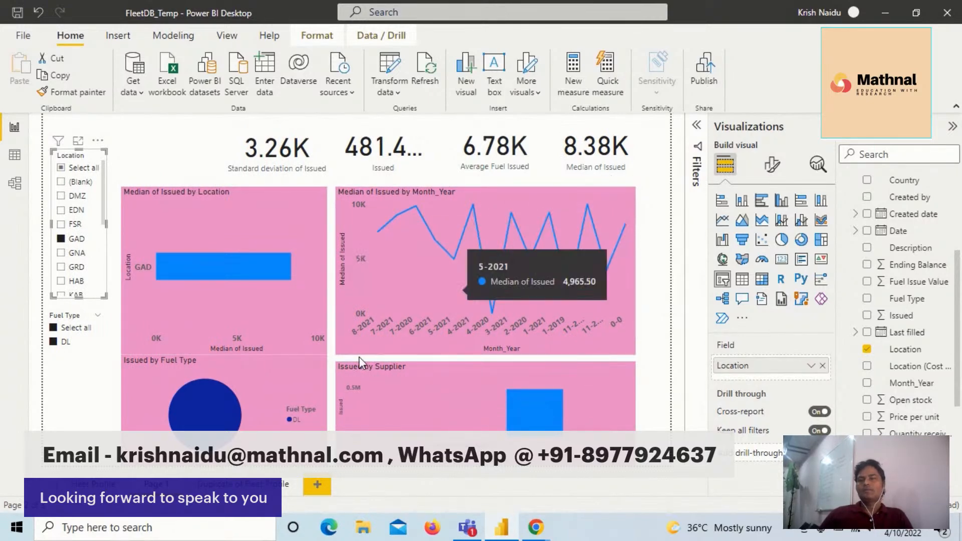
click(61, 253)
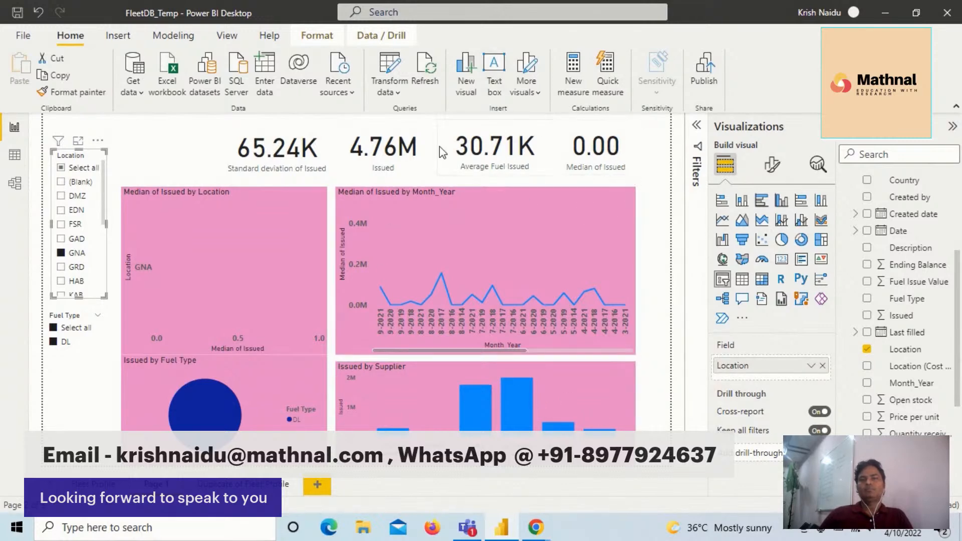
- Set the background color of the Standard deviation of Issued card to dark blue
click(289, 147)
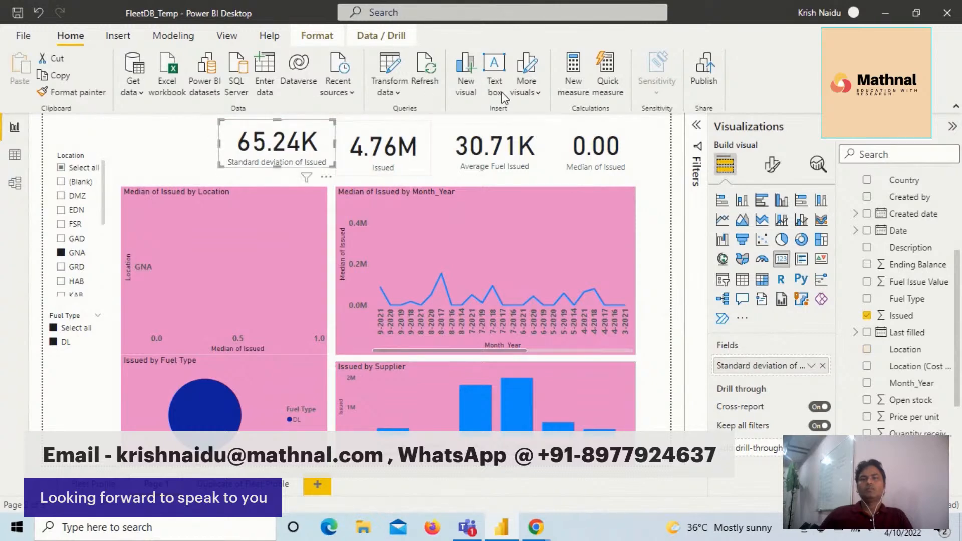
click(773, 166)
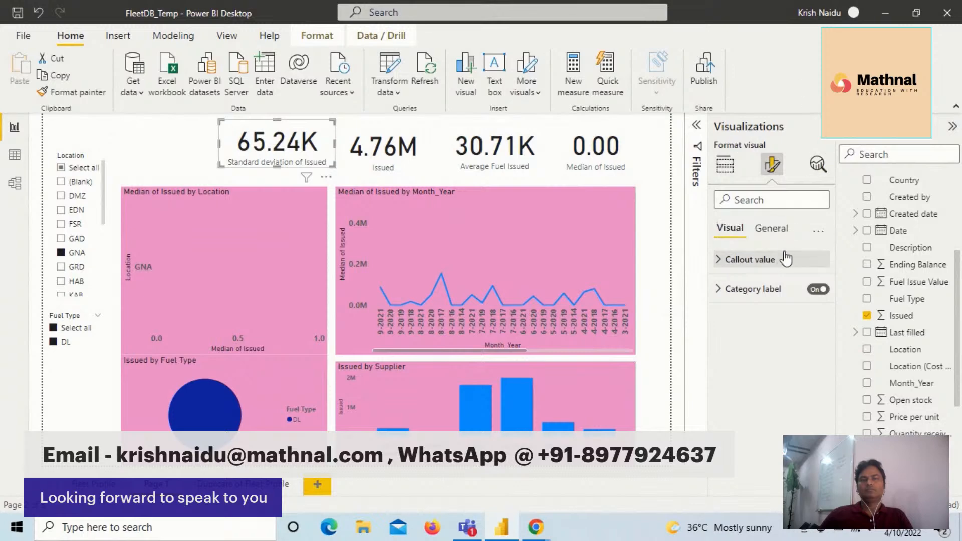
click(779, 230)
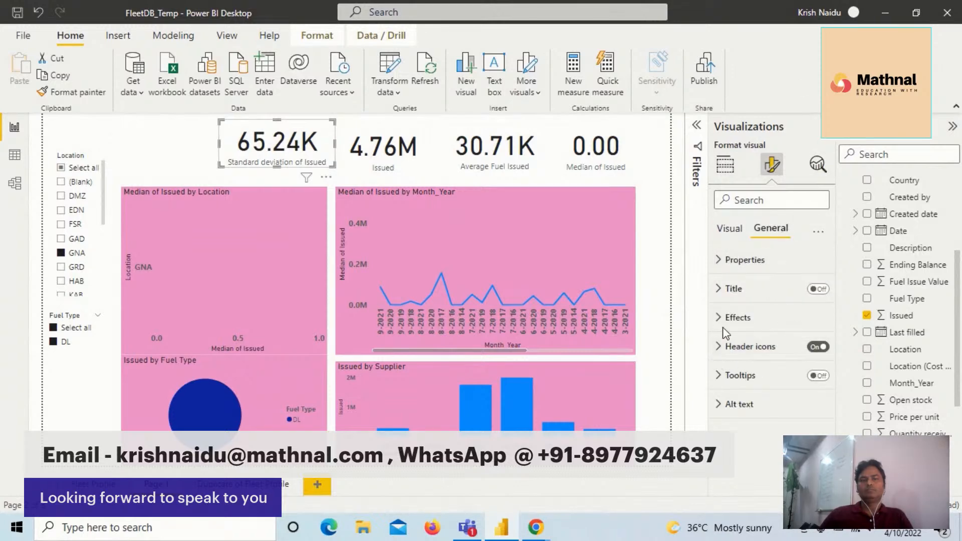
click(736, 317)
click(748, 382)
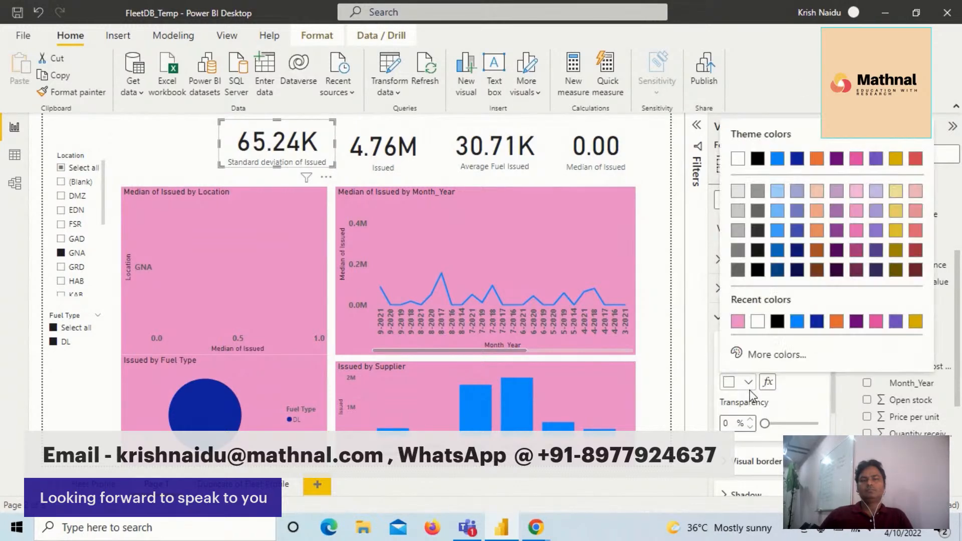
click(817, 322)
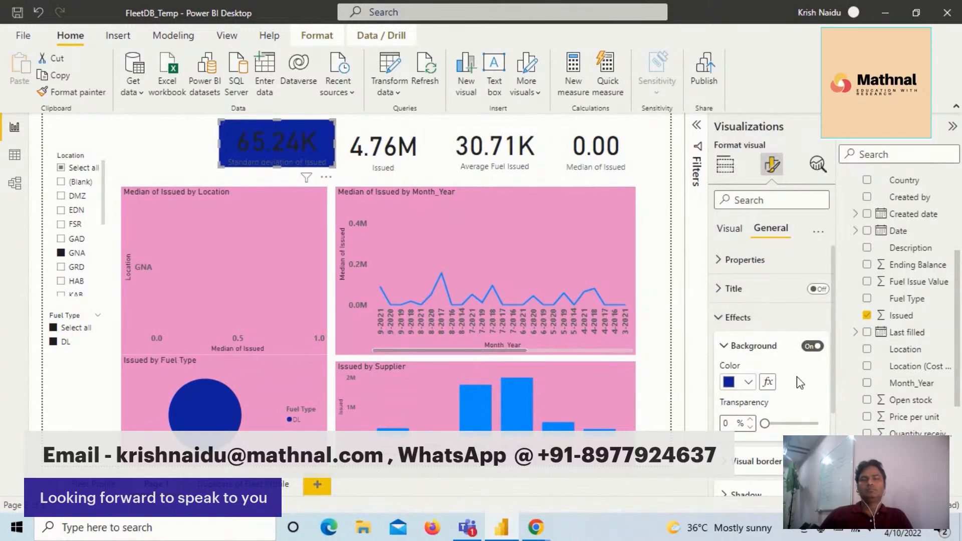
- Set the callout value color of the Standard deviation of Issued card to white
click(721, 290)
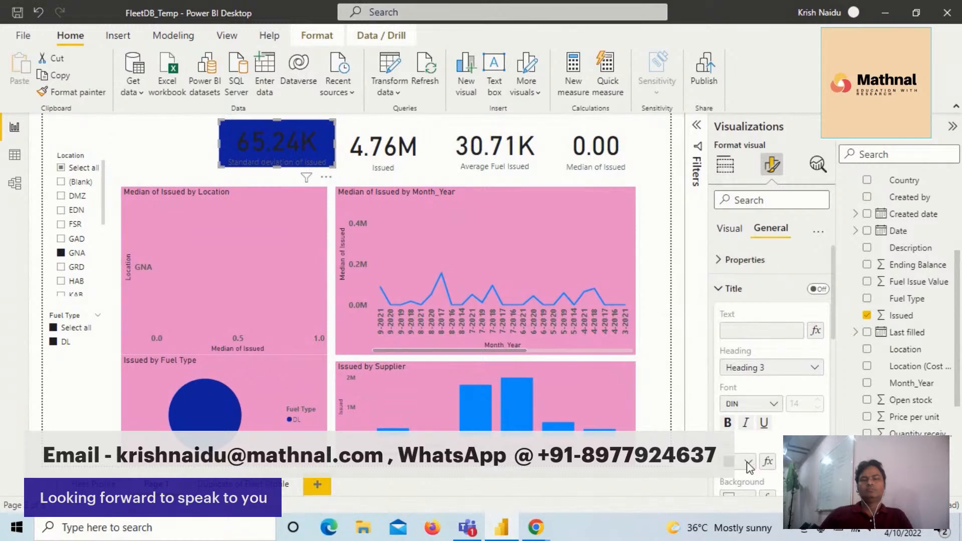
click(726, 264)
scroll(766, 321, down, 1)
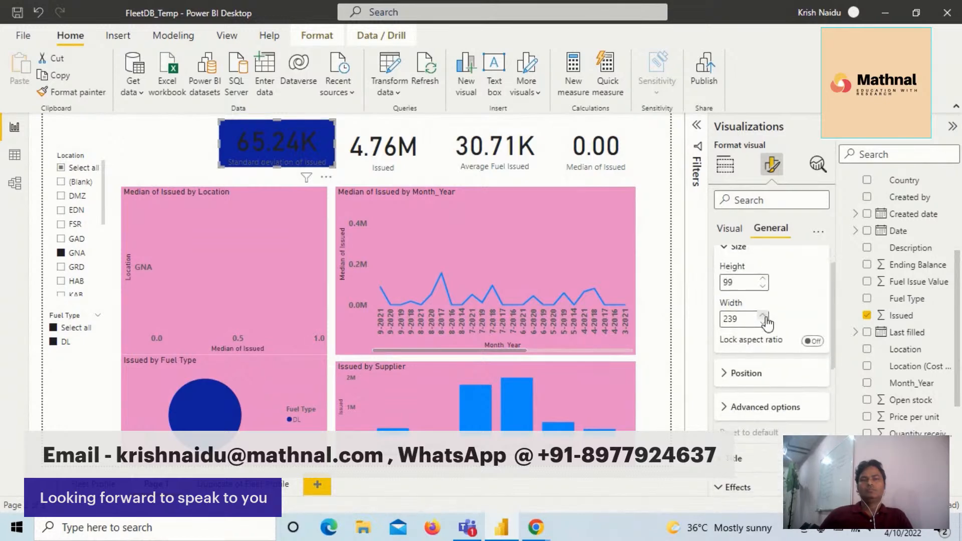
scroll(757, 331, down, 3)
scroll(737, 368, down, 2)
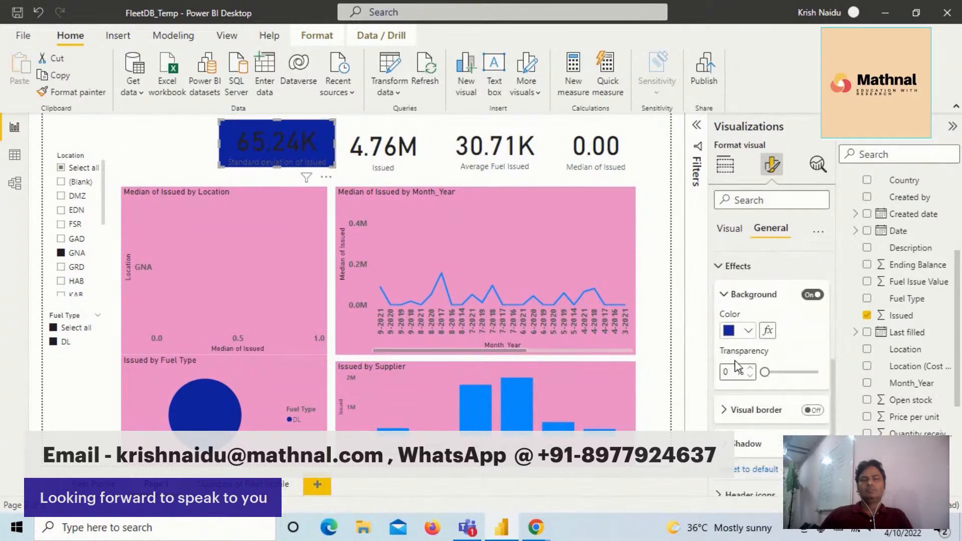
scroll(737, 367, down, 2)
scroll(732, 371, up, 7)
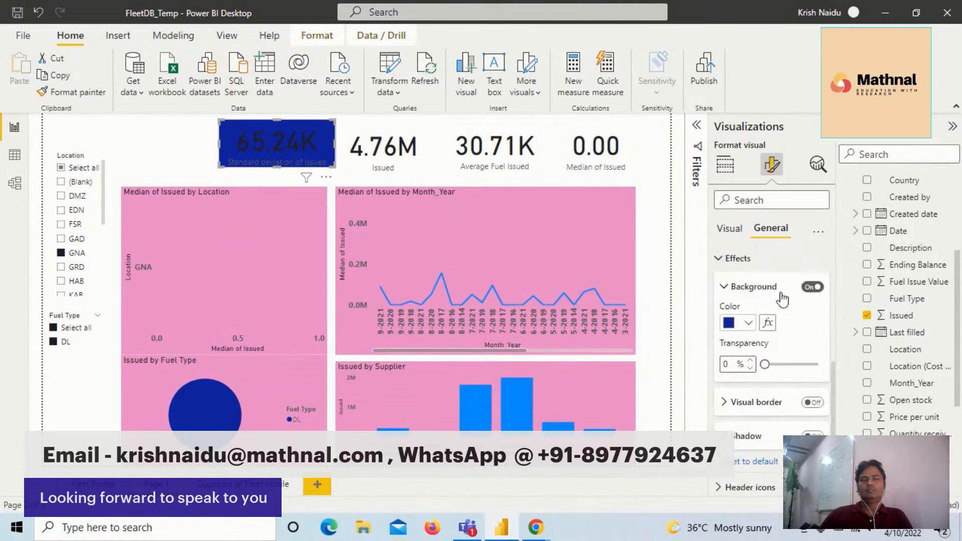
click(730, 229)
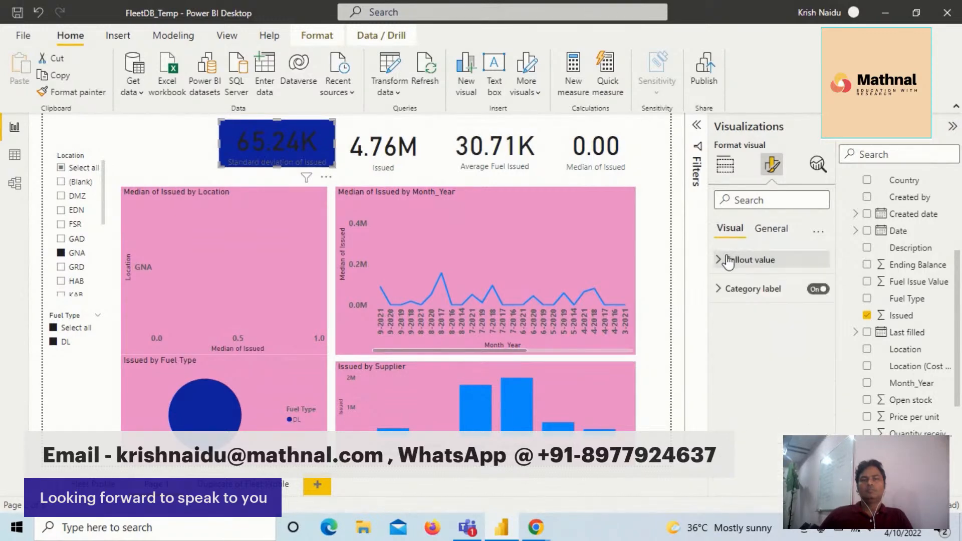
click(732, 259)
click(748, 362)
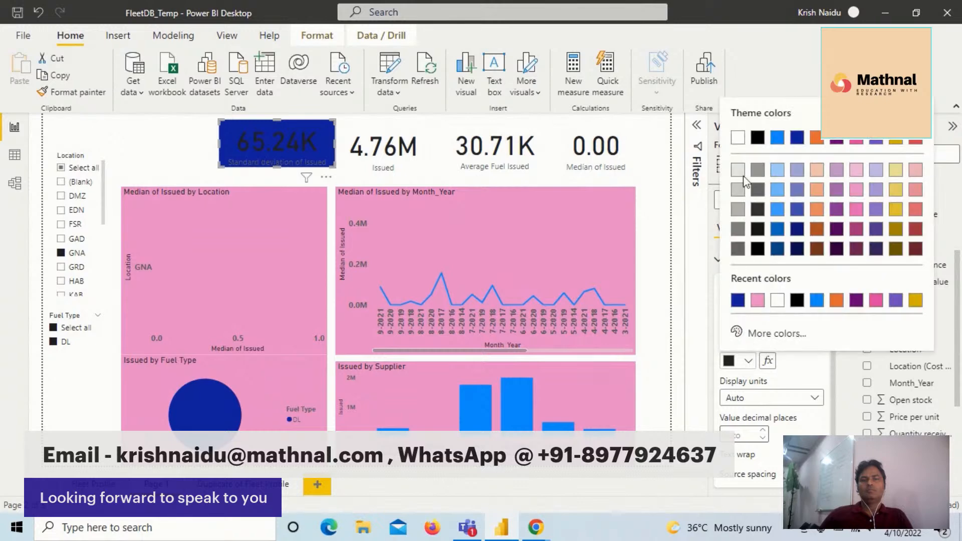
click(737, 139)
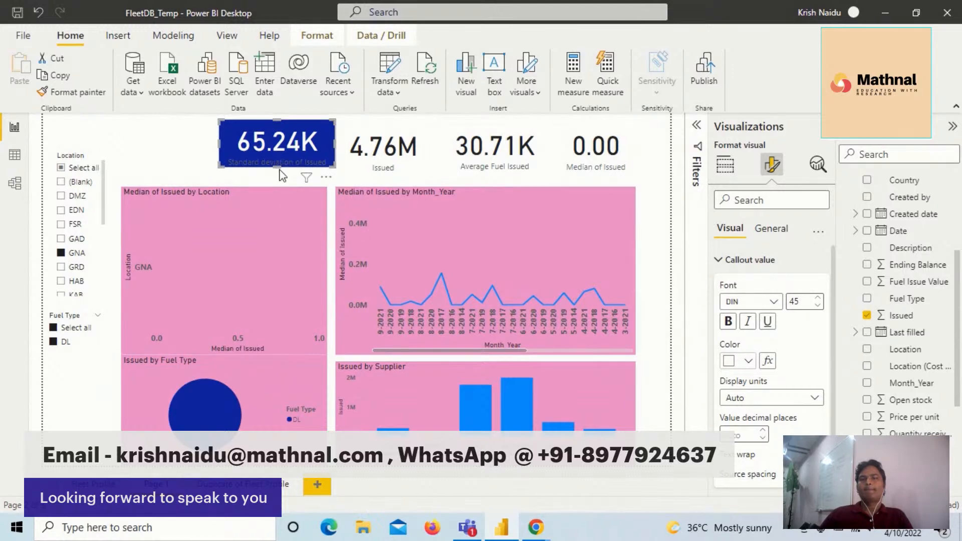
- Set the category label color of the Standard deviation card to white and stretch the card down to match its neighbours' height
scroll(772, 313, down, 1)
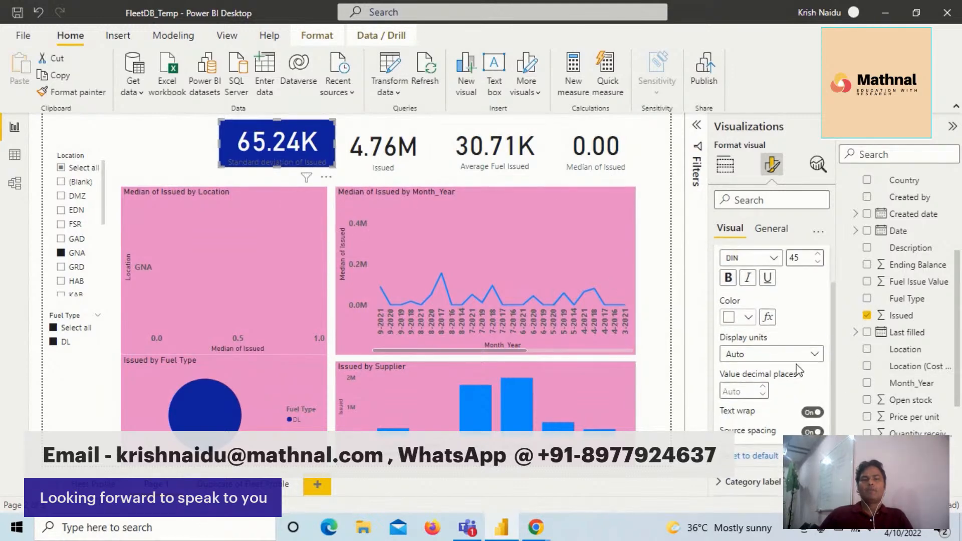
click(722, 482)
scroll(780, 414, down, 3)
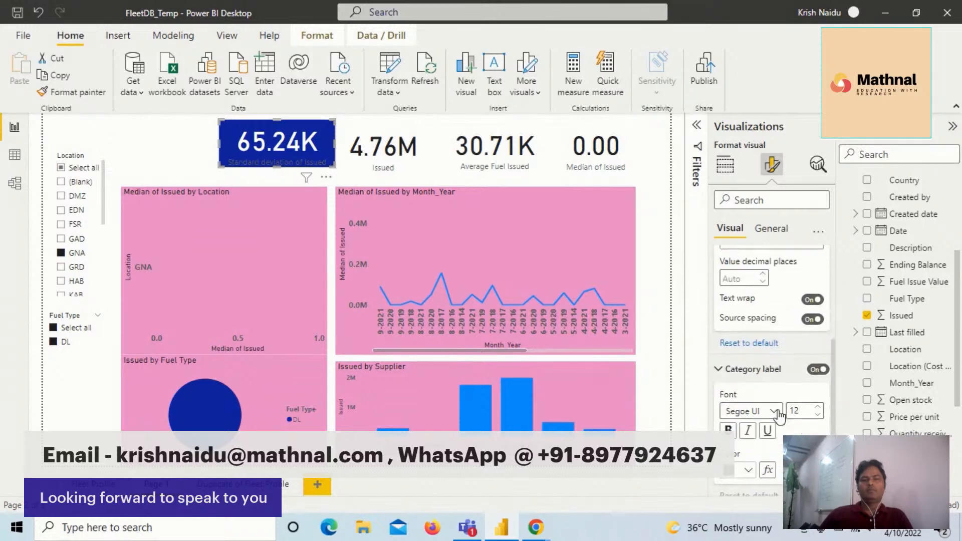
click(749, 460)
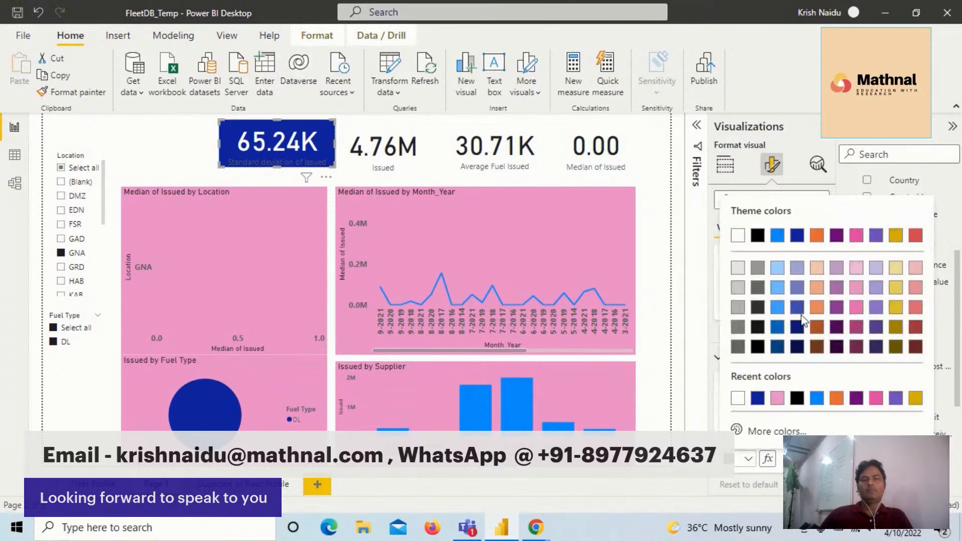
click(739, 236)
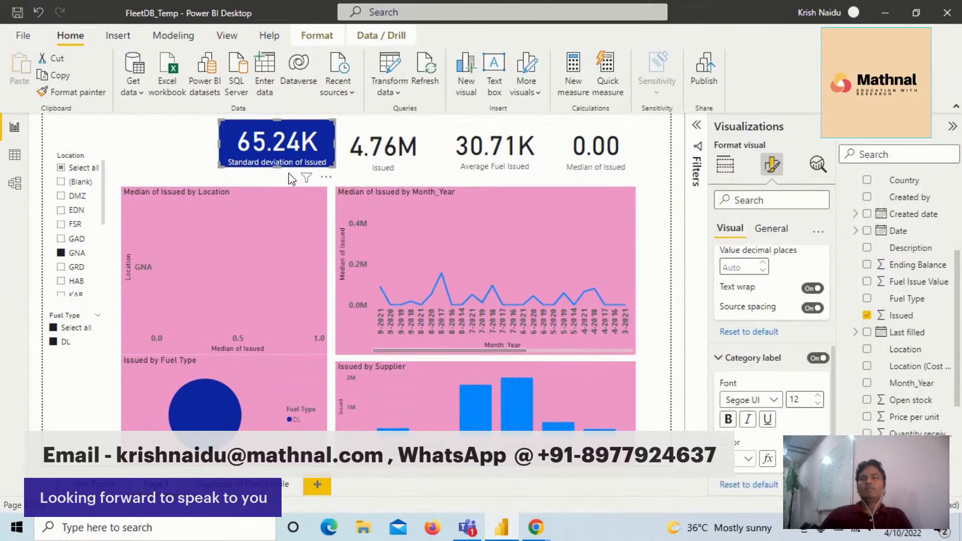
drag(279, 170, 283, 177)
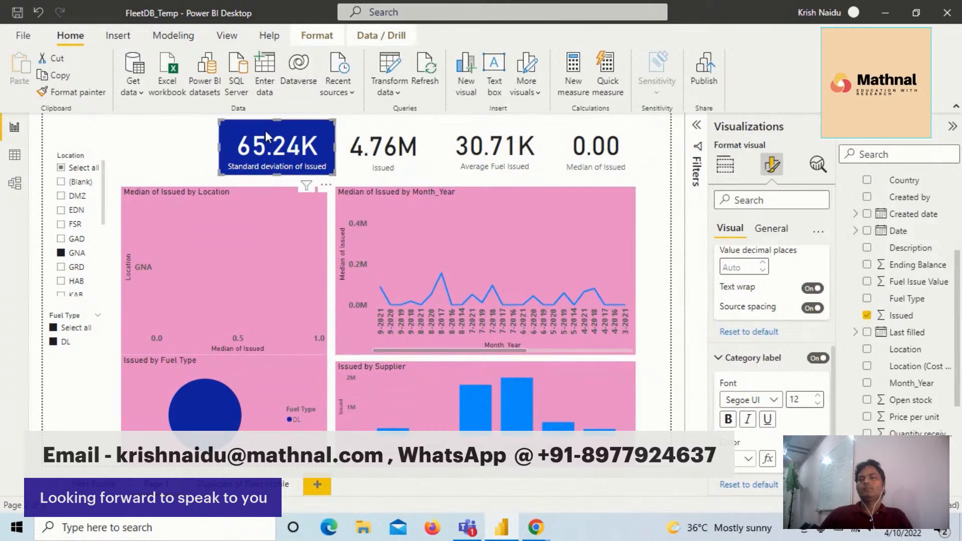
- Copy the Standard deviation card's formatting to the Issued, Average Fuel Issued and Median of Issued cards with Format painter
click(381, 150)
click(75, 92)
click(484, 148)
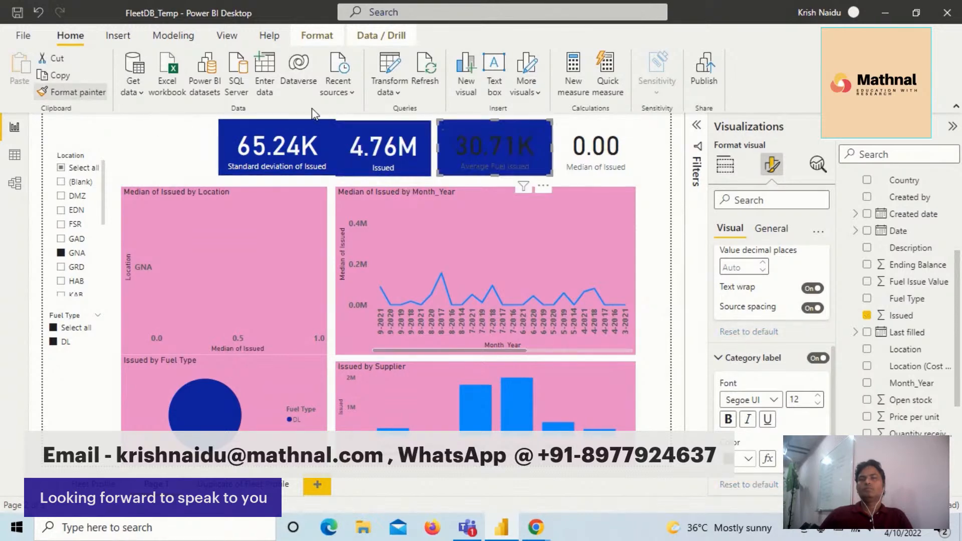
click(75, 92)
click(609, 146)
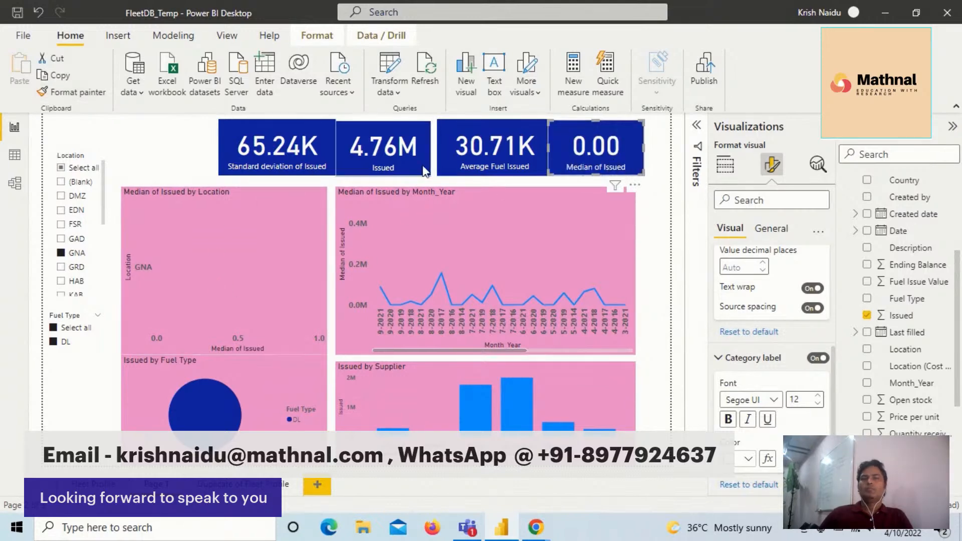
- Move the Issued, Average Fuel Issued and Median of Issued cards together into one aligned row ending at the line chart's outer edge
click(404, 149)
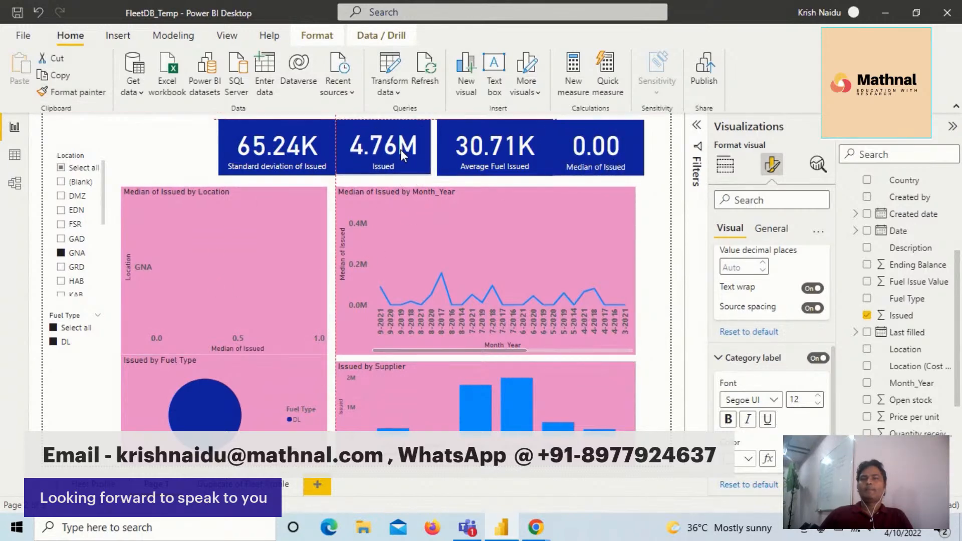
click(489, 152)
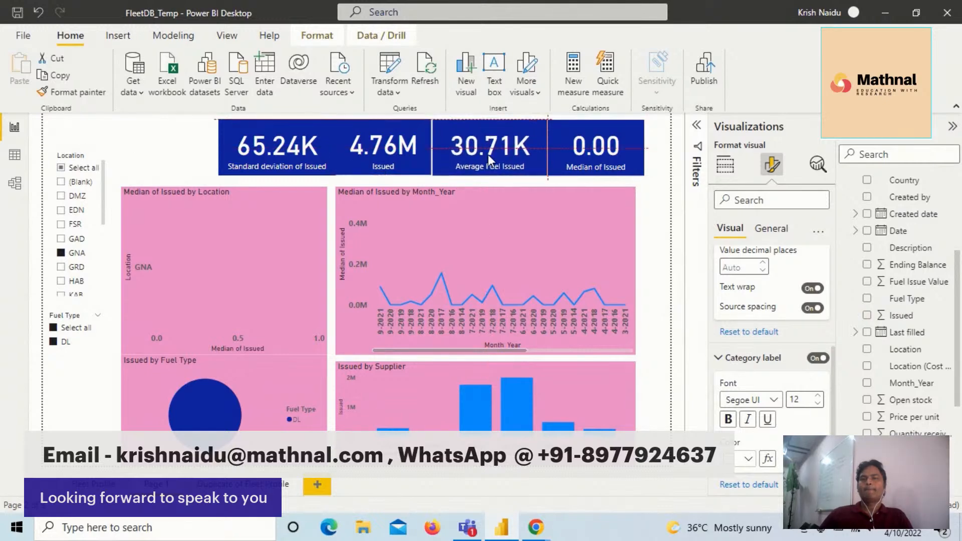
drag(600, 145, 592, 145)
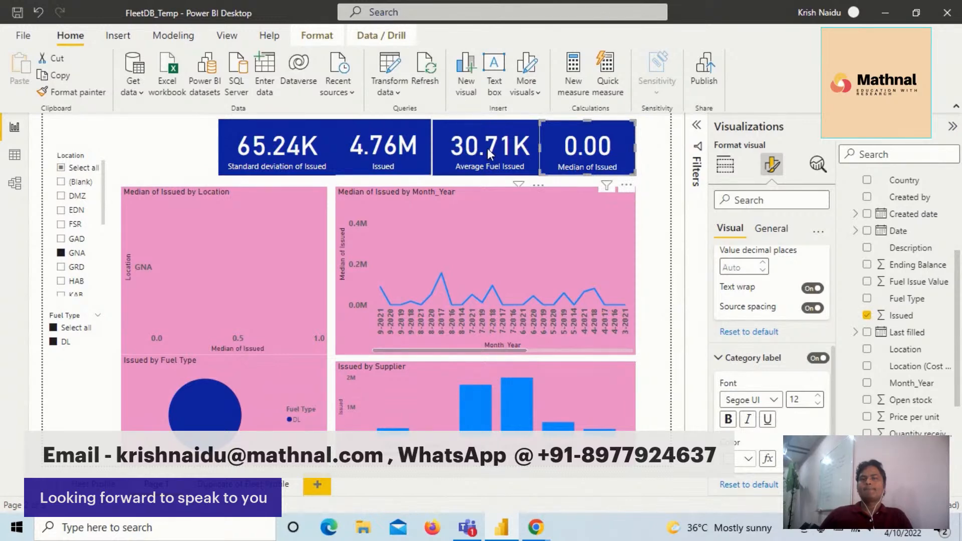
click(524, 141)
drag(502, 144, 502, 145)
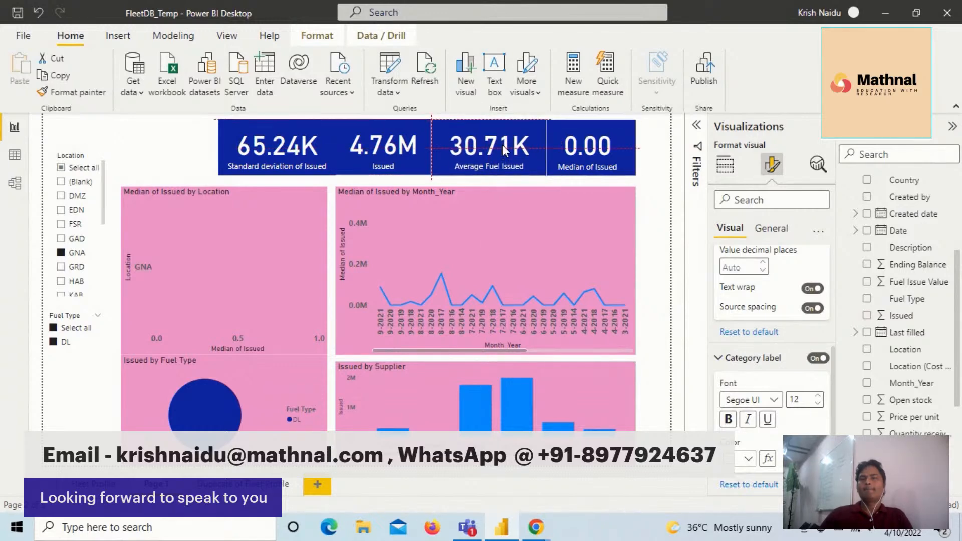
click(578, 146)
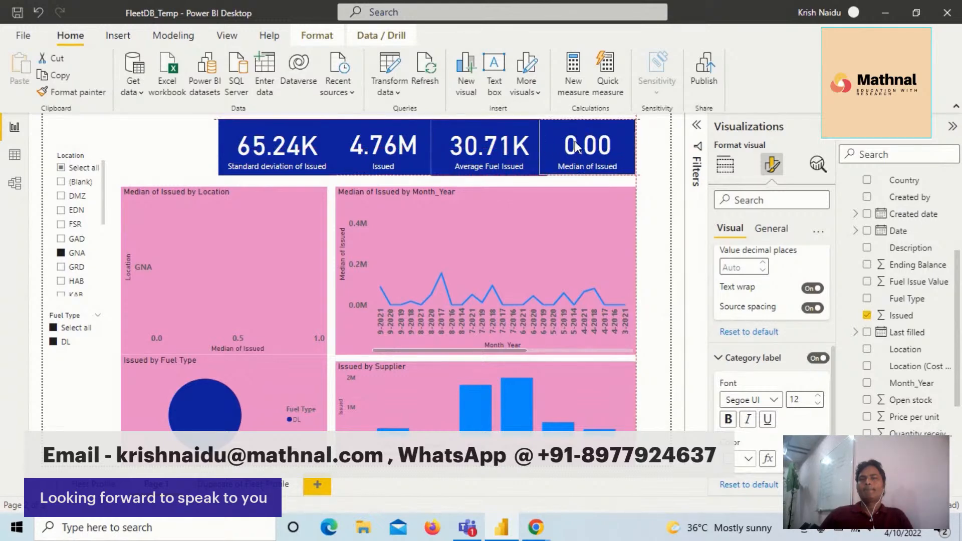
click(672, 367)
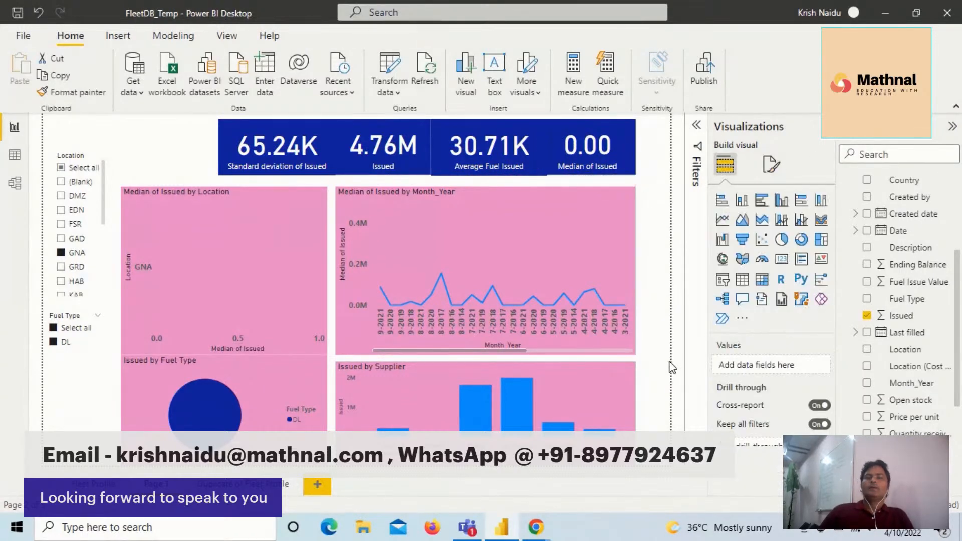
click(501, 172)
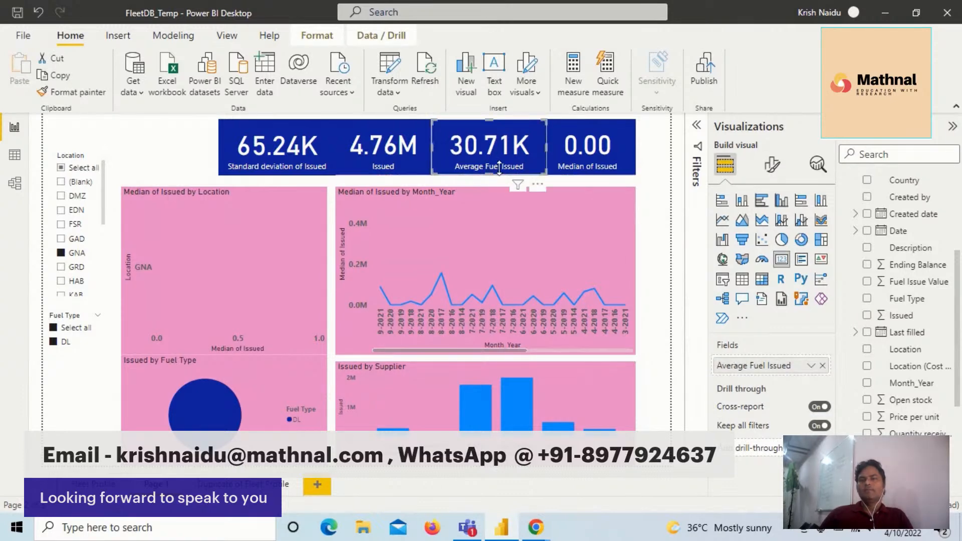
click(585, 158)
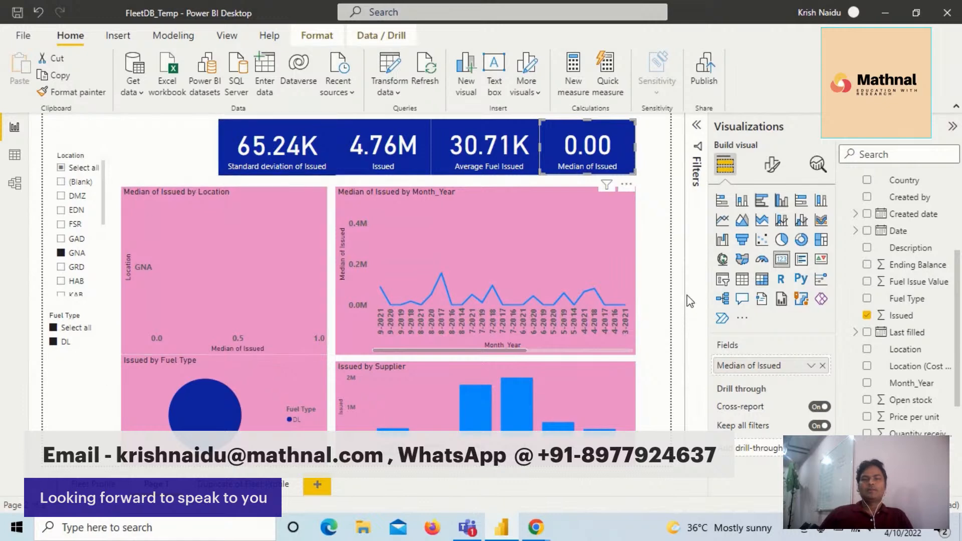
click(663, 272)
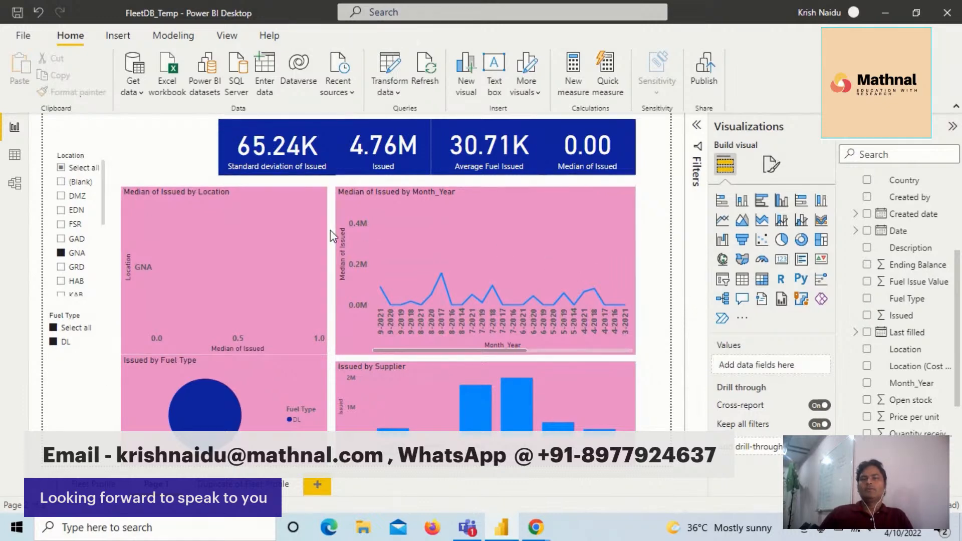
- Select all locations in the Location slicer and set its header font to Arial Black
click(61, 169)
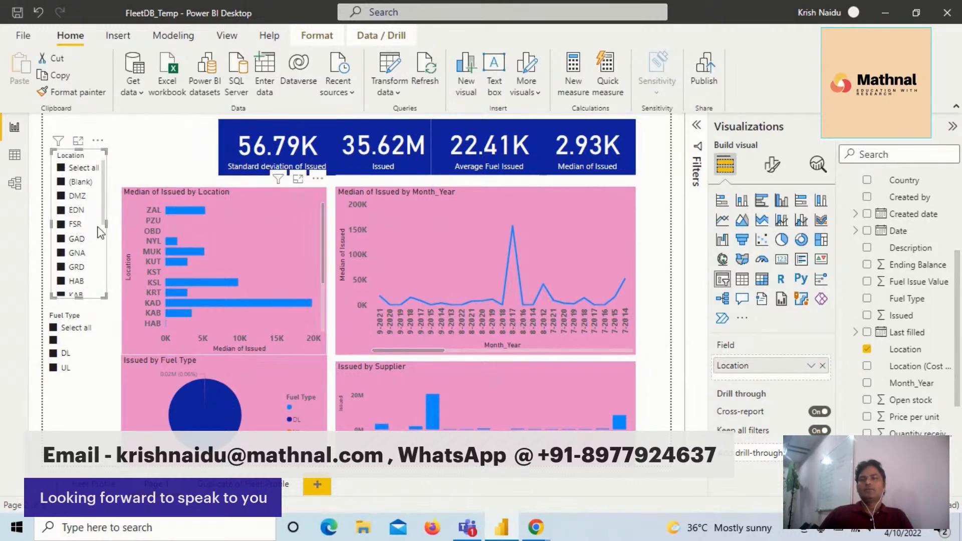
click(773, 174)
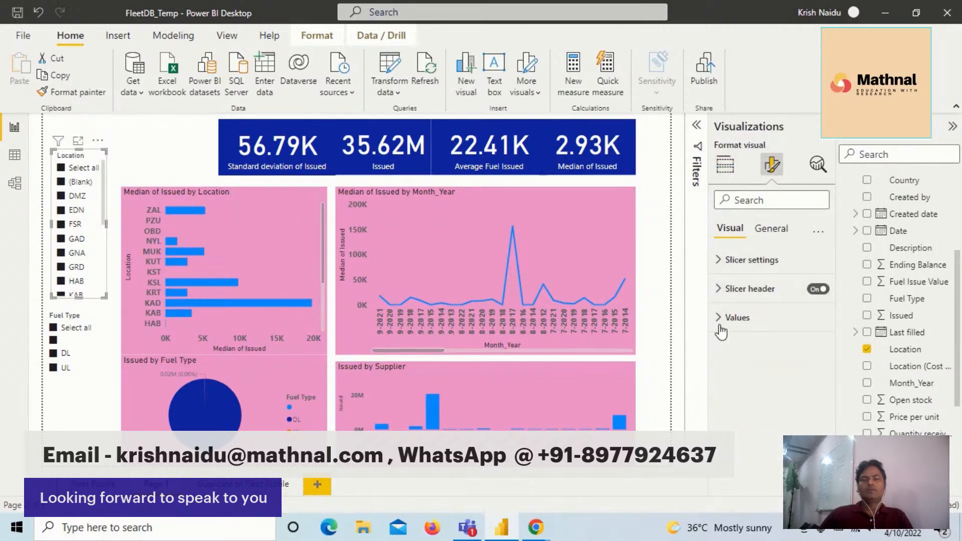
click(720, 299)
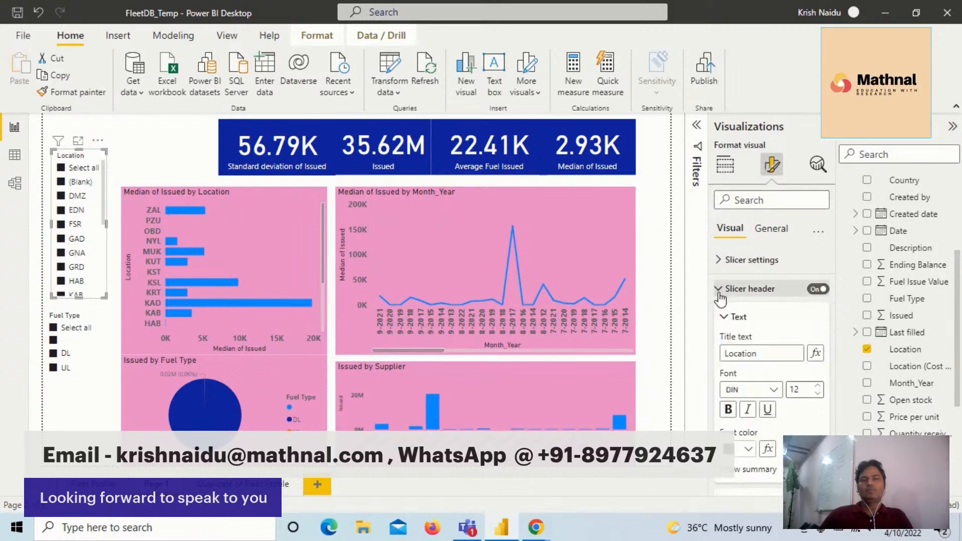
click(774, 390)
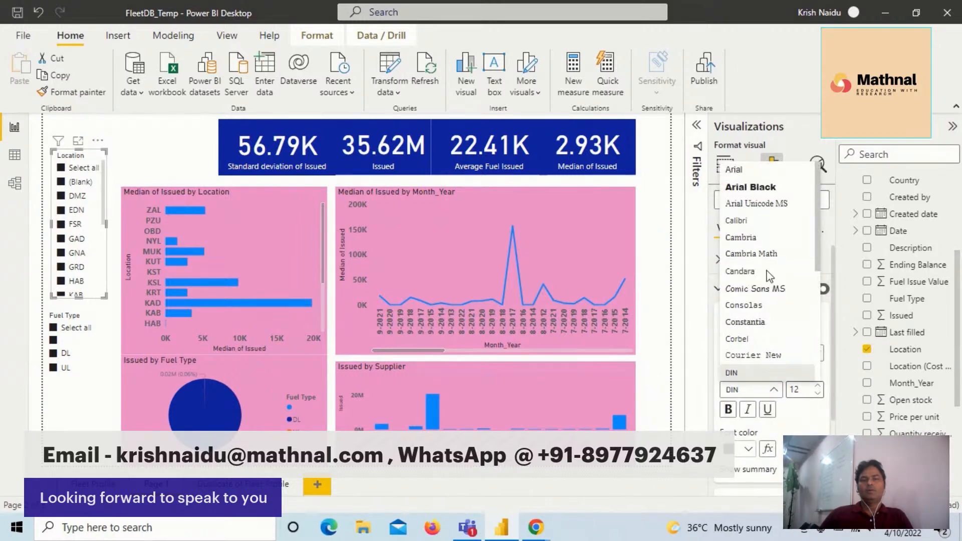
click(752, 188)
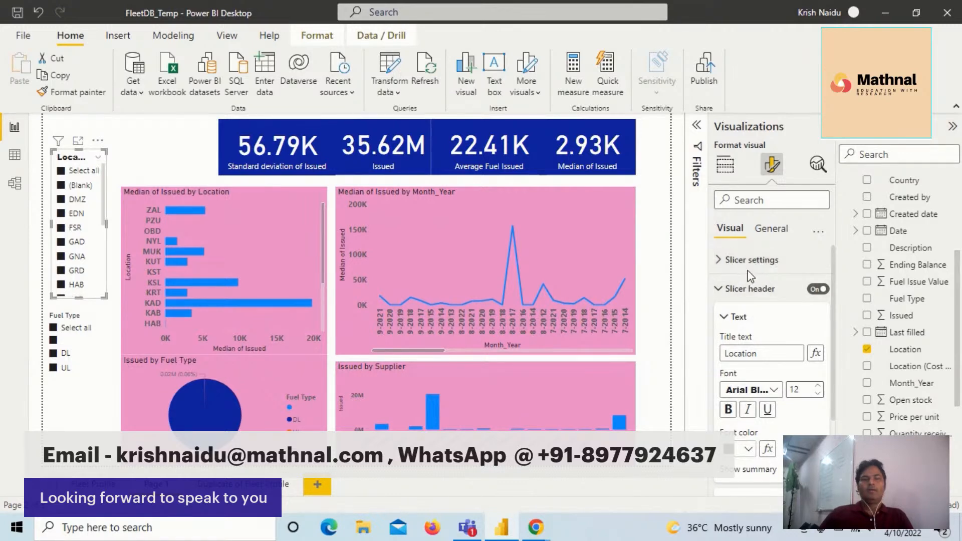
- Give the Location slicer a medium purple background and widen it until its header shows in full
click(770, 231)
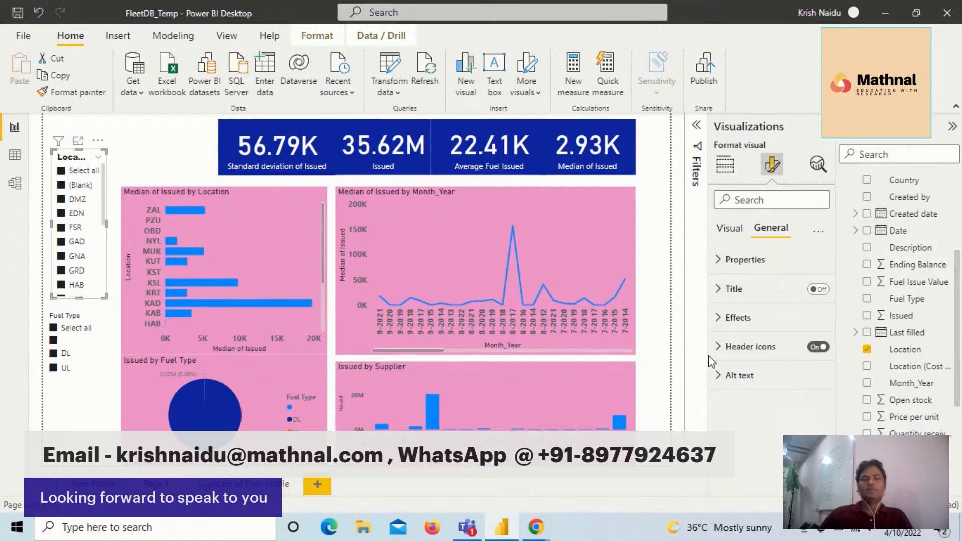
click(722, 318)
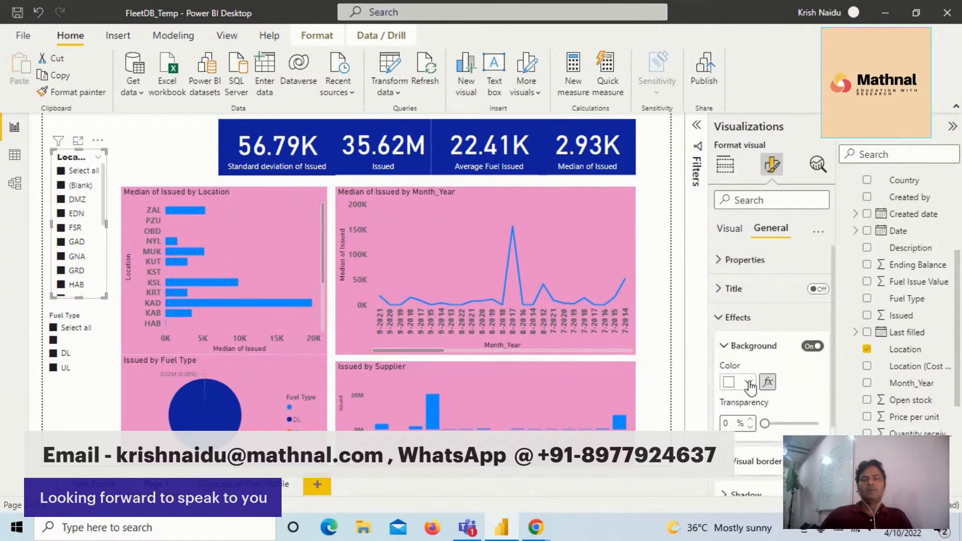
click(749, 383)
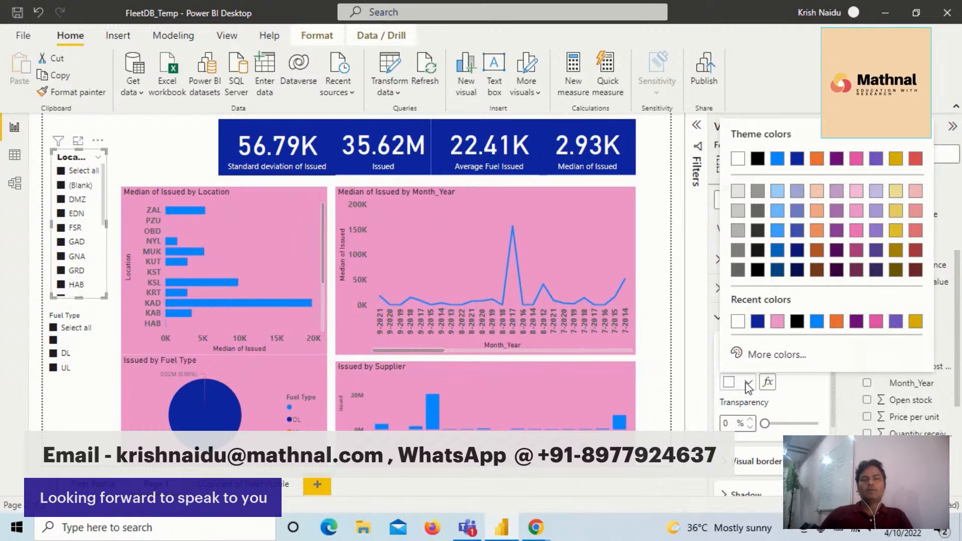
click(876, 234)
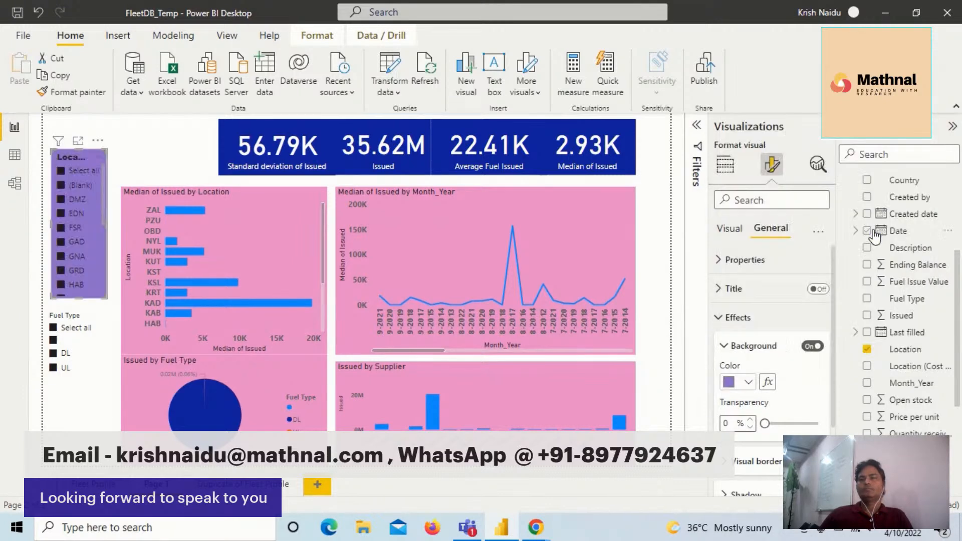
click(95, 200)
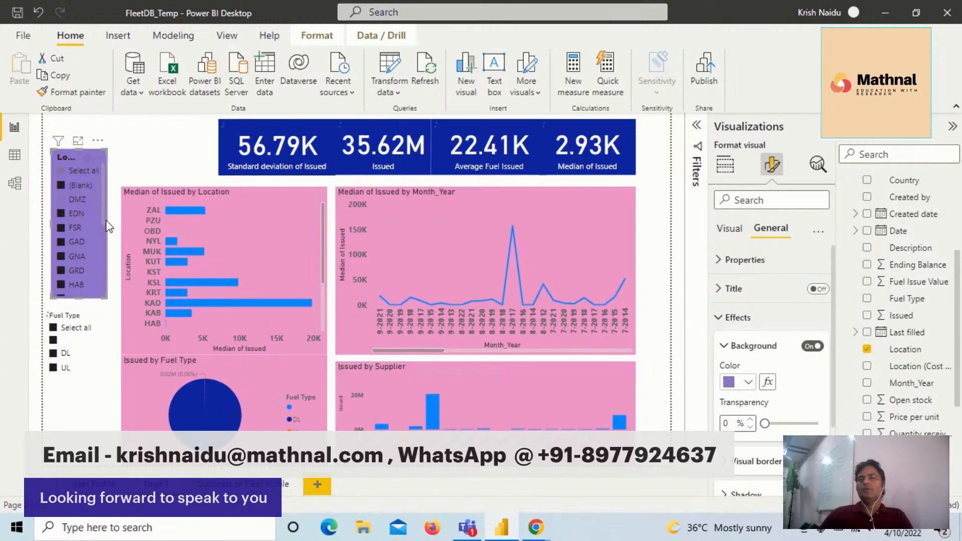
drag(108, 220, 117, 225)
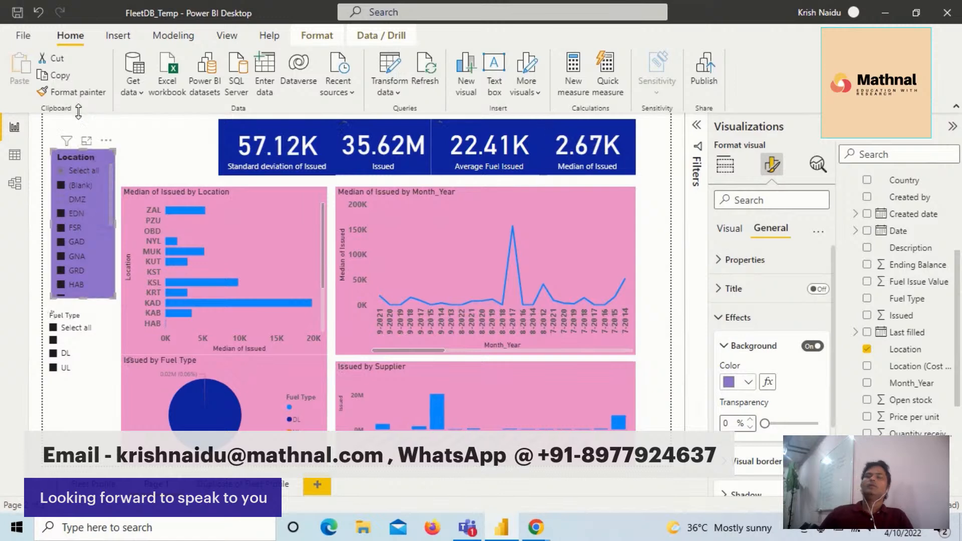
- Copy the Location slicer's formatting to the Fuel Type slicer, select all its fuel types and align it beneath the Location slicer
click(78, 93)
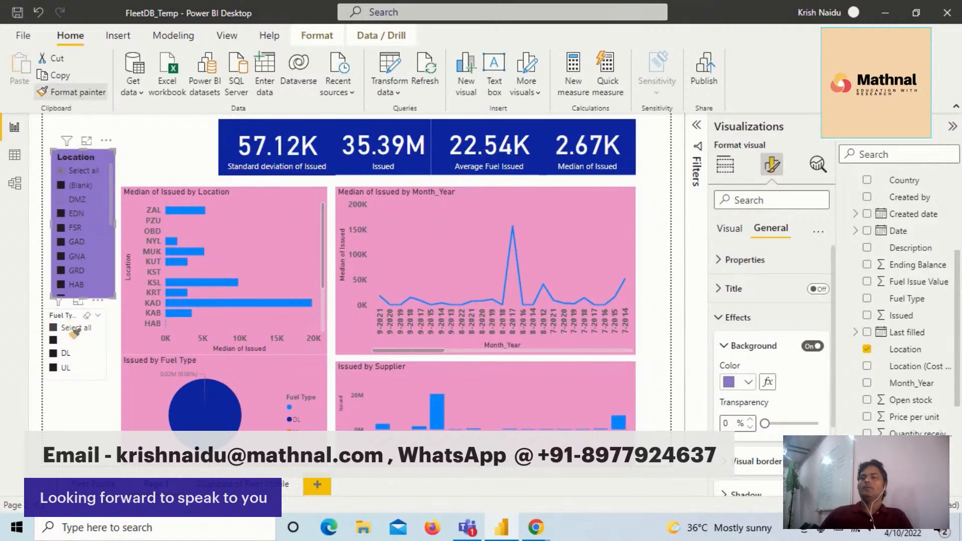
click(70, 331)
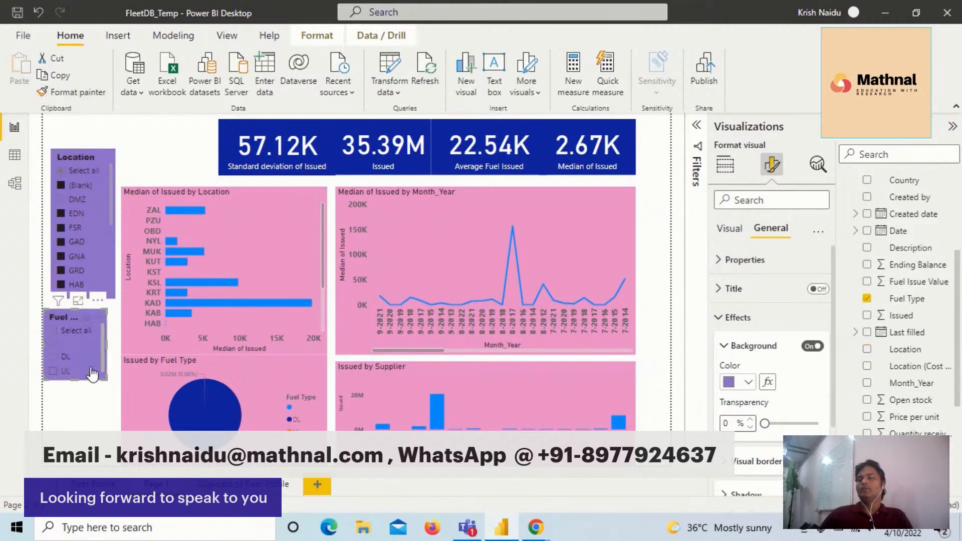
click(60, 333)
drag(75, 357, 115, 350)
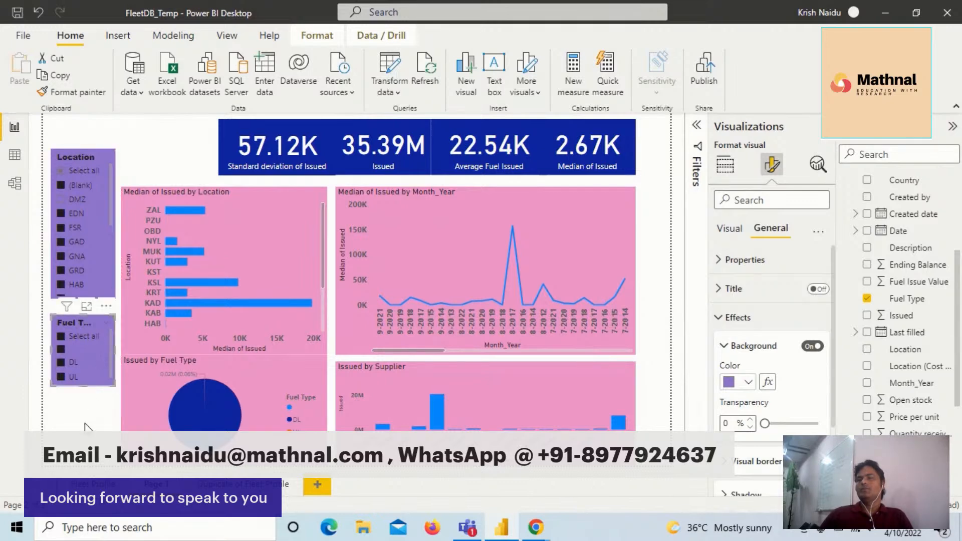
- Move the Location slicer up level with the statistic cards and place the Fuel Type slicer directly beneath it
click(216, 138)
drag(81, 184, 82, 167)
click(73, 326)
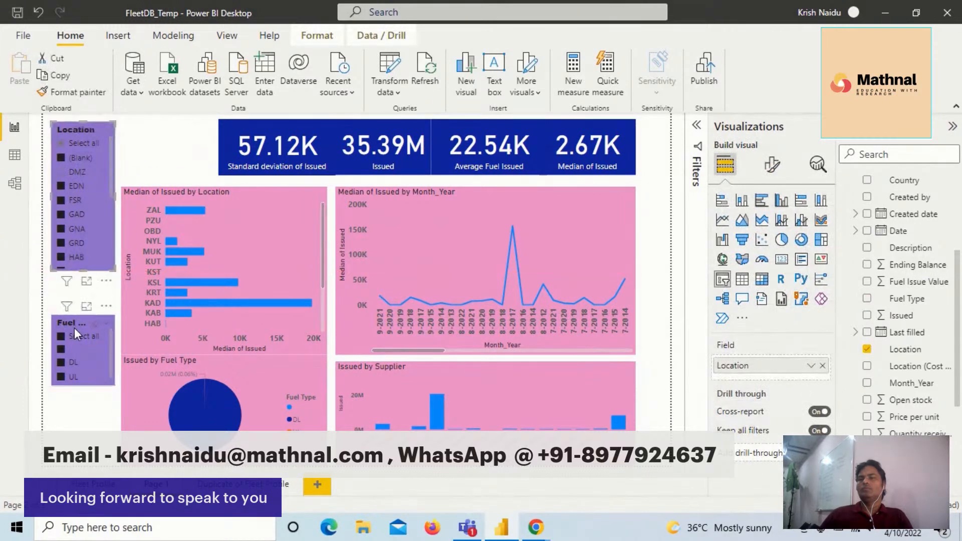
drag(74, 327, 76, 289)
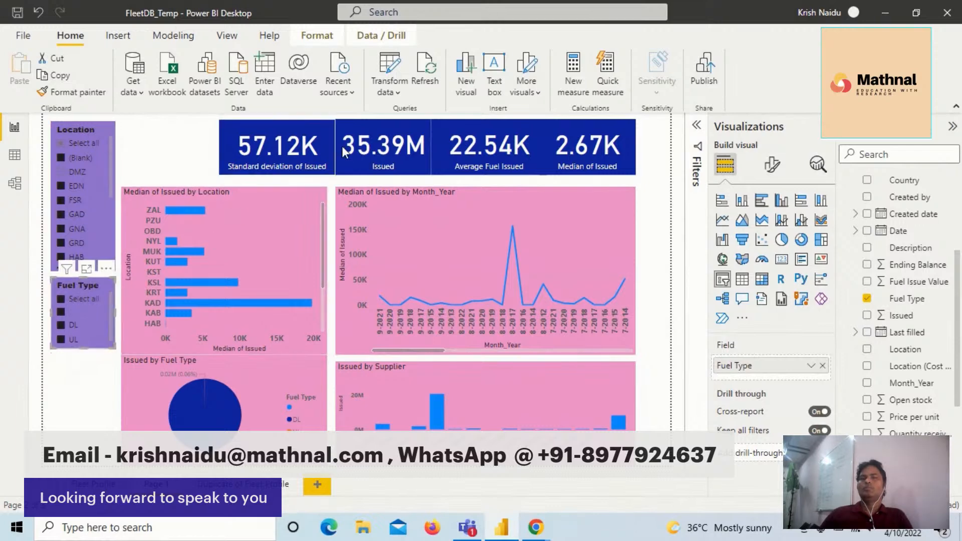
- Spread the Standard deviation, Issued and Average Fuel Issued cards apart in the row, starting at the location bar chart's outer edge
drag(293, 149, 200, 150)
drag(371, 147, 323, 149)
drag(507, 145, 480, 145)
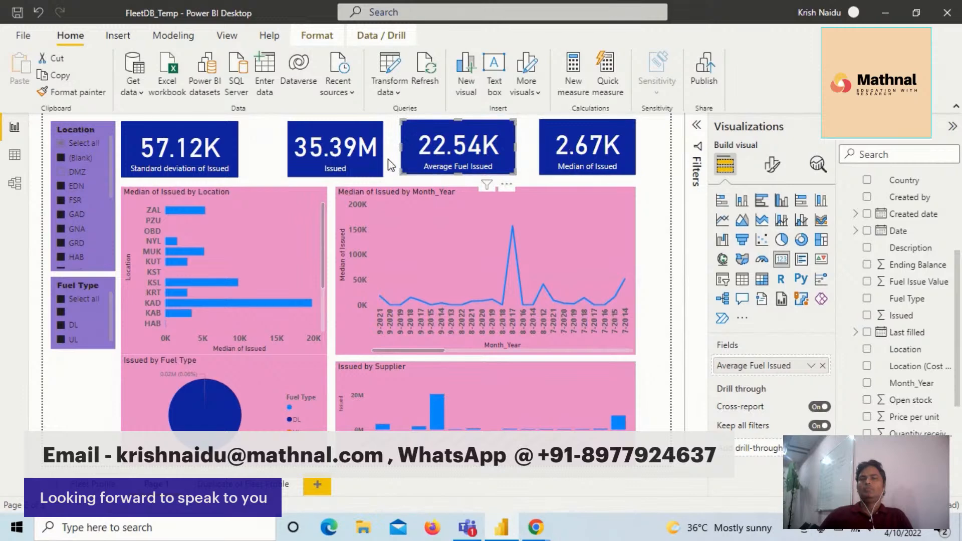
drag(362, 155, 353, 155)
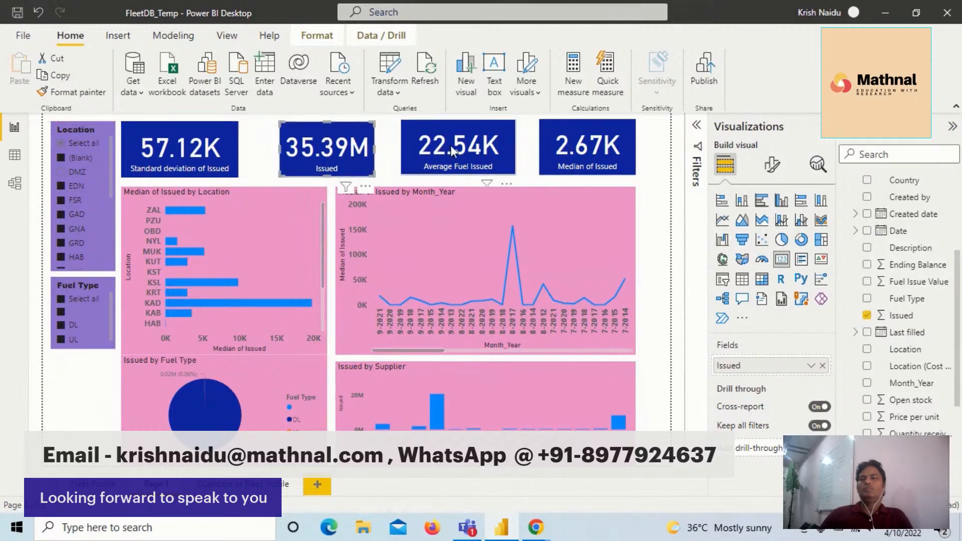
mouse_move(445, 150)
mouse_down()
mouse_move(458, 146)
mouse_move(451, 152)
mouse_up()
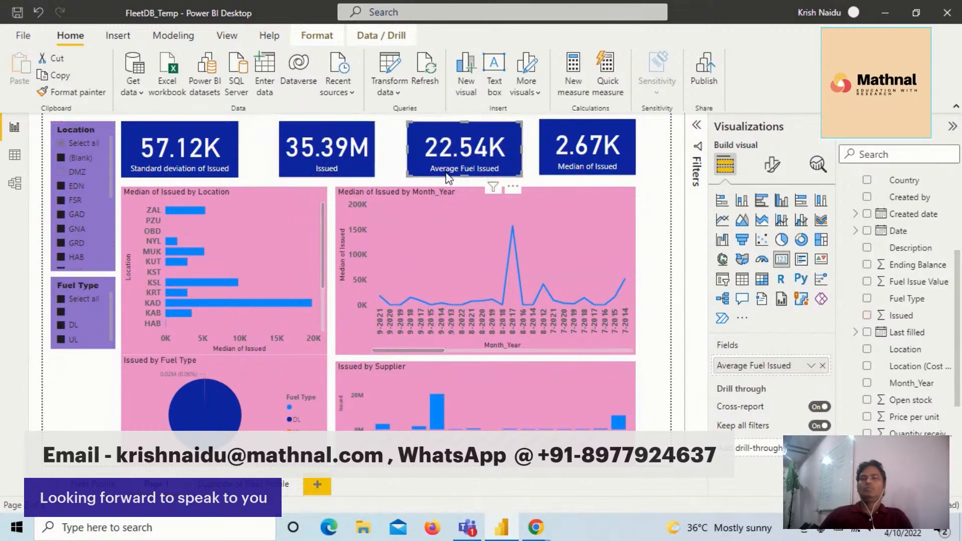
- Check the supplier and Month_Year charts on the finished page and save the report
click(663, 369)
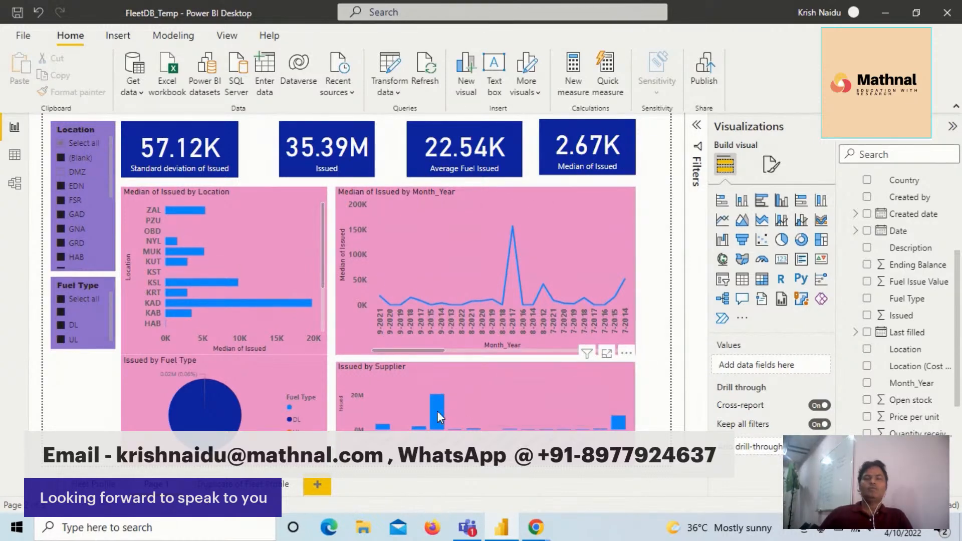
mouse_move(437, 414)
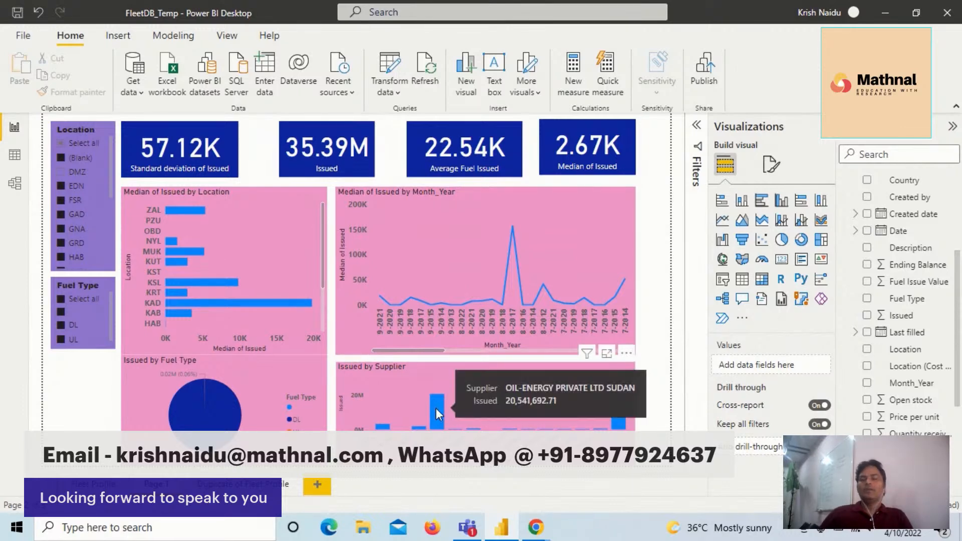
mouse_move(466, 281)
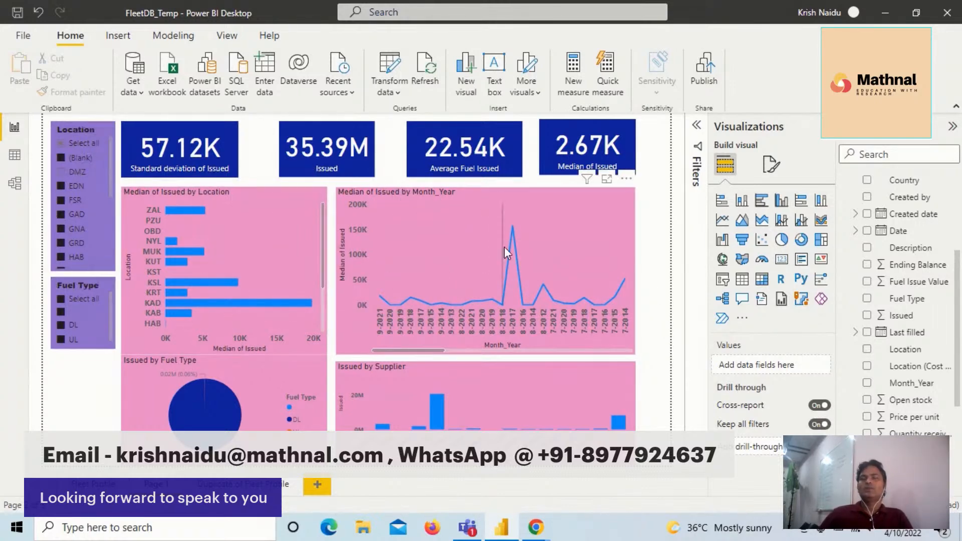
mouse_move(504, 246)
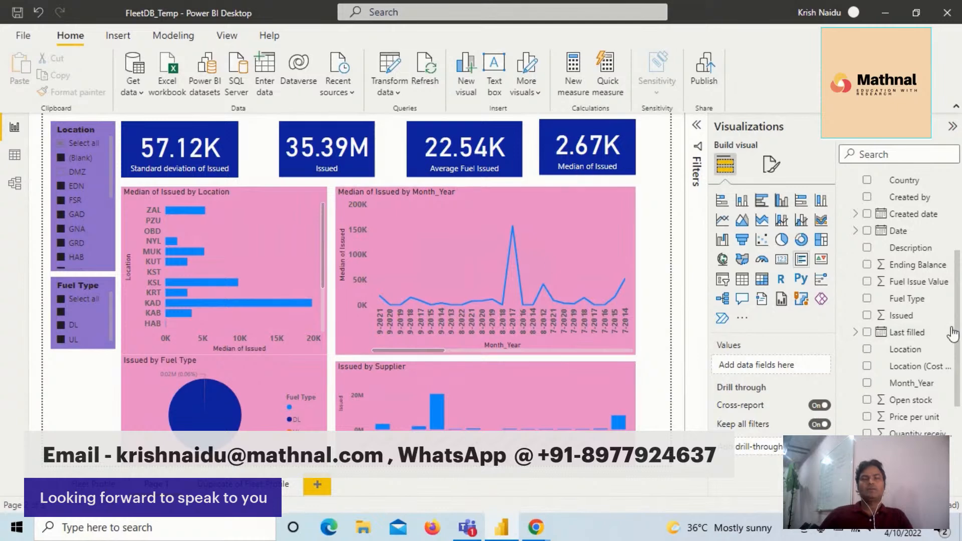
scroll(880, 286, up, 3)
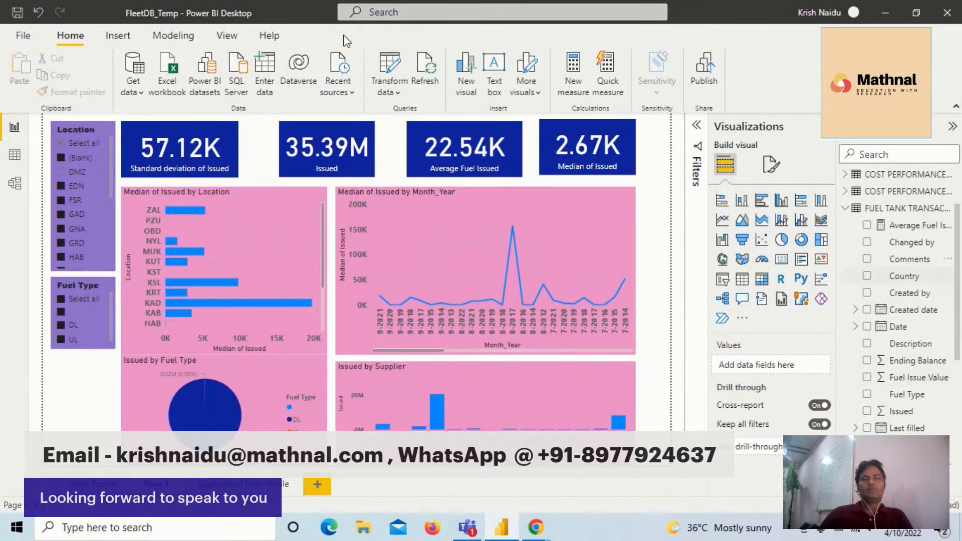
click(15, 15)
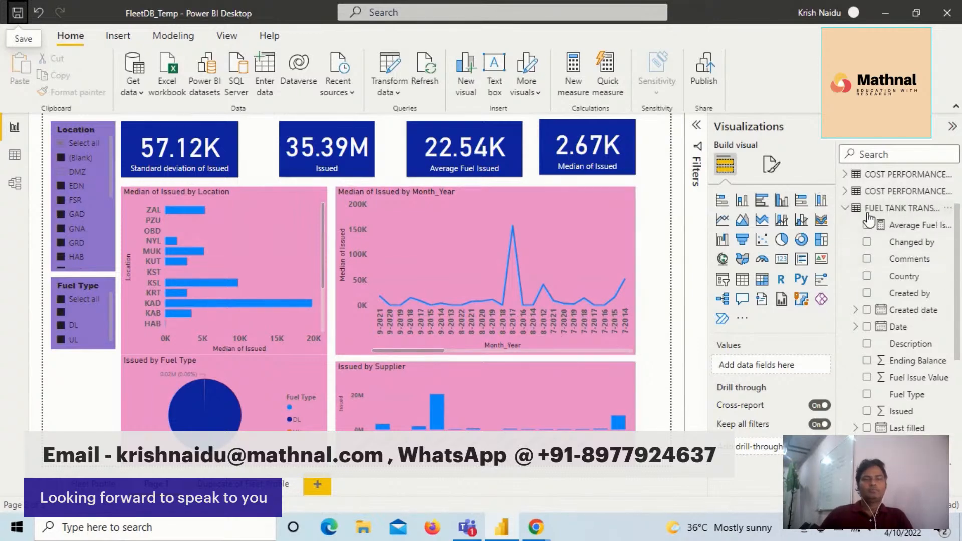
- Collapse the fuel tank transaction table's fields and look through the columns of the PAYLOAD CAPACITY UTILISATION table
click(846, 209)
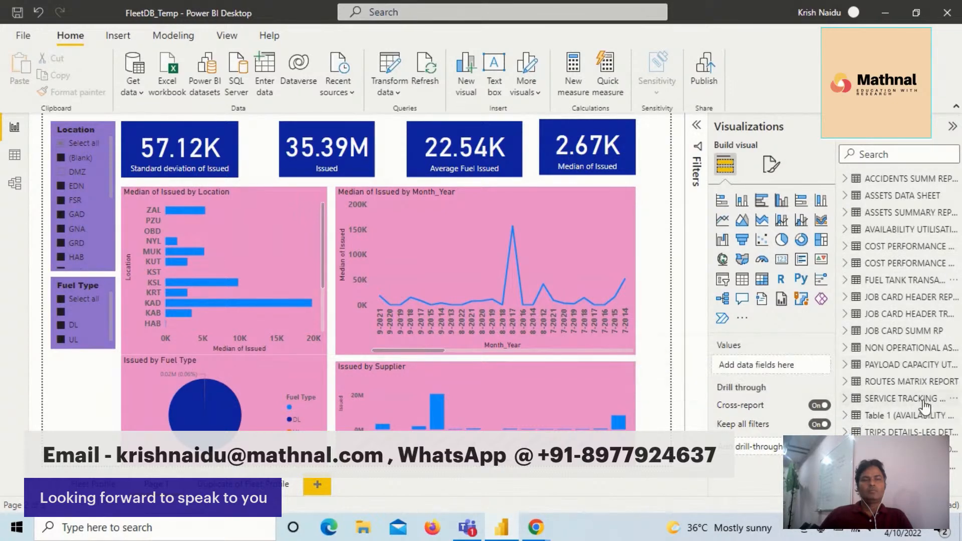
click(852, 370)
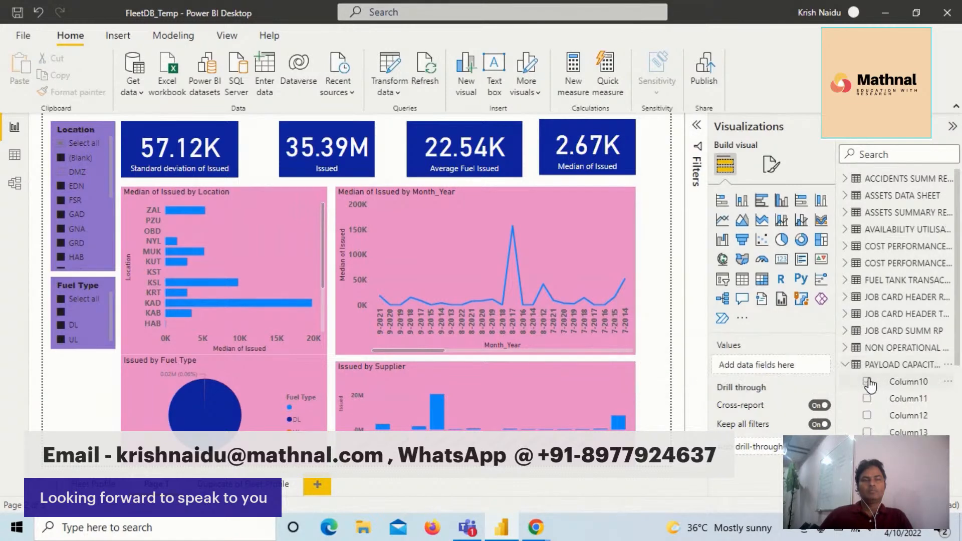
click(851, 370)
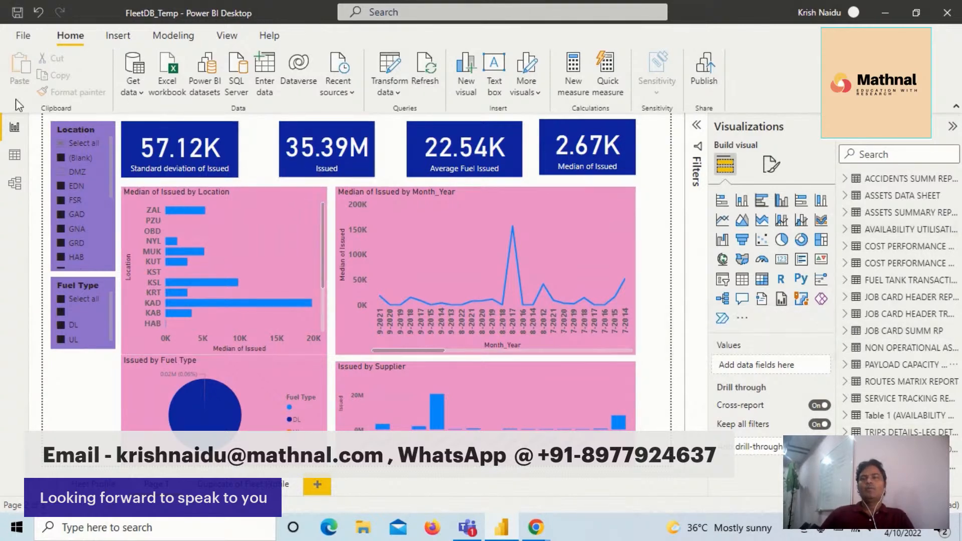
- Start a new relationship in the data model between the FUEL TANK TRANSACTION RP and TRIPS DETAILS-LEG DETAILS tables
click(16, 185)
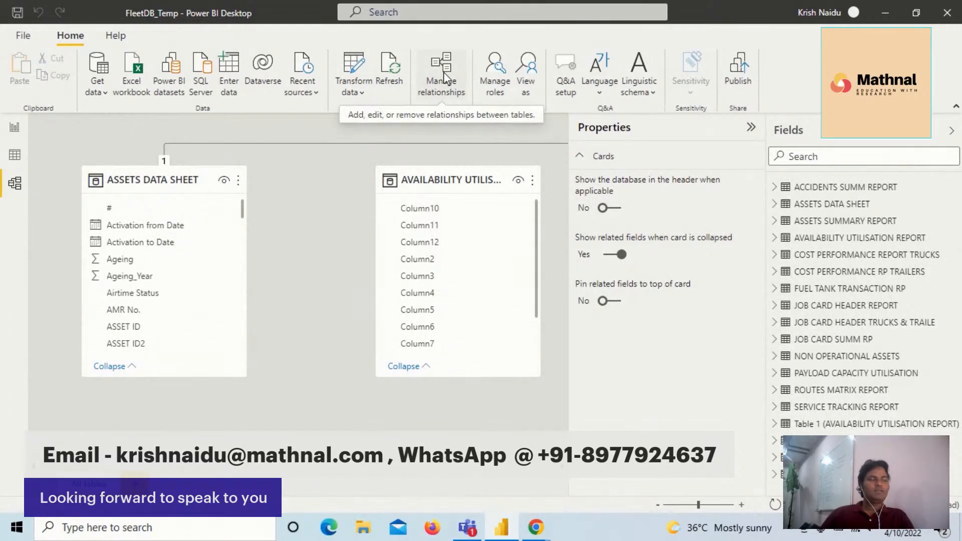
click(447, 78)
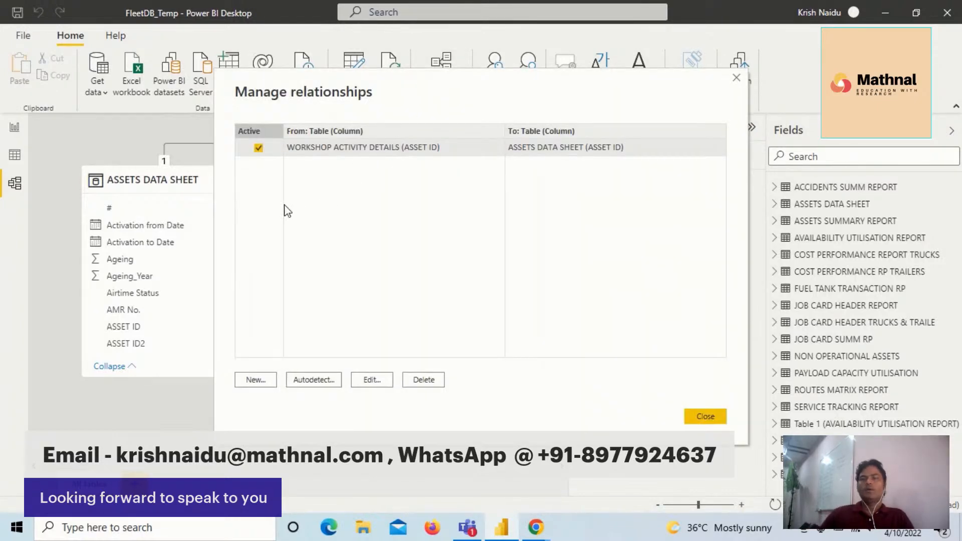
click(255, 380)
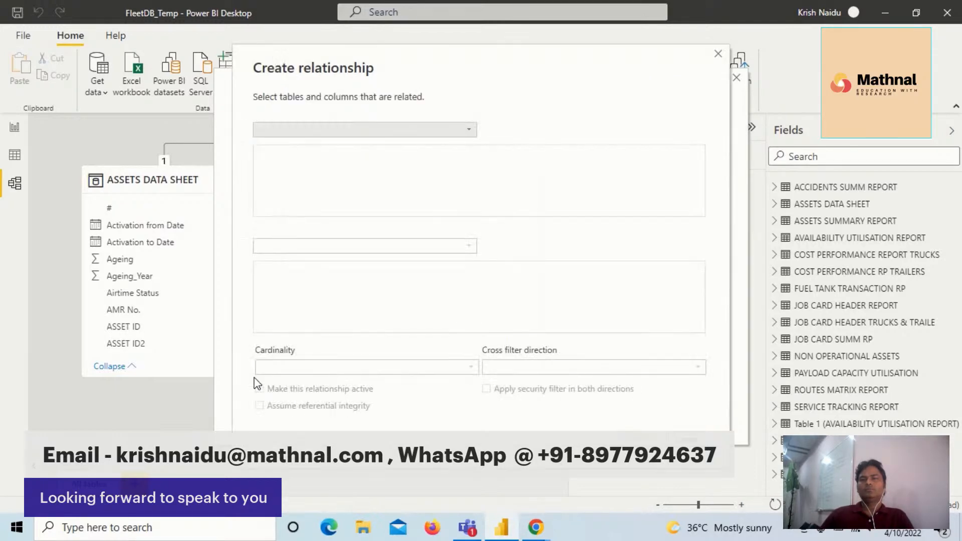
click(471, 132)
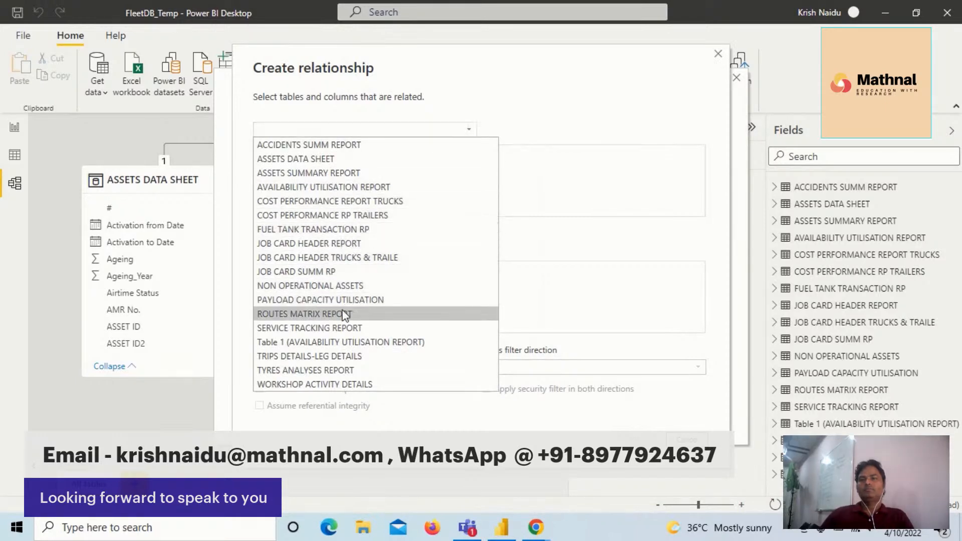
click(326, 231)
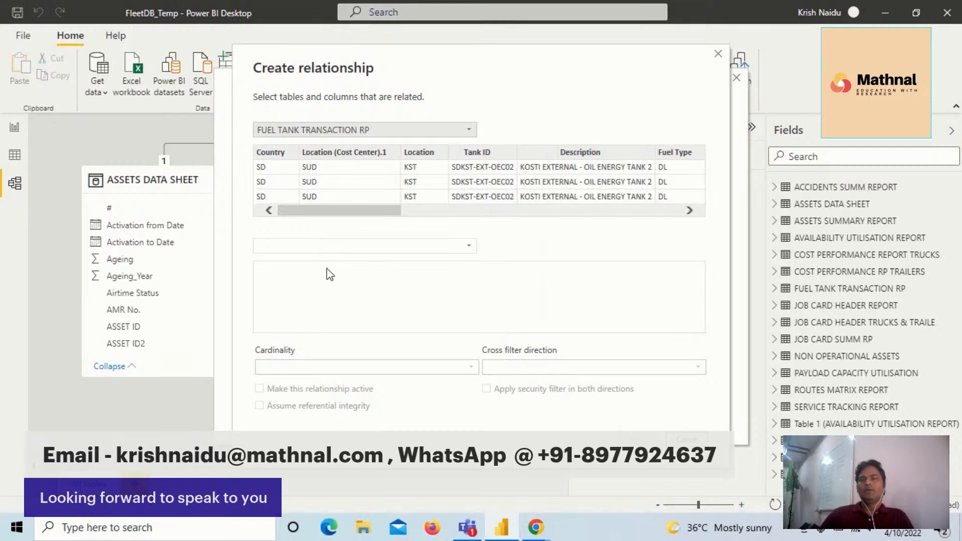
click(329, 247)
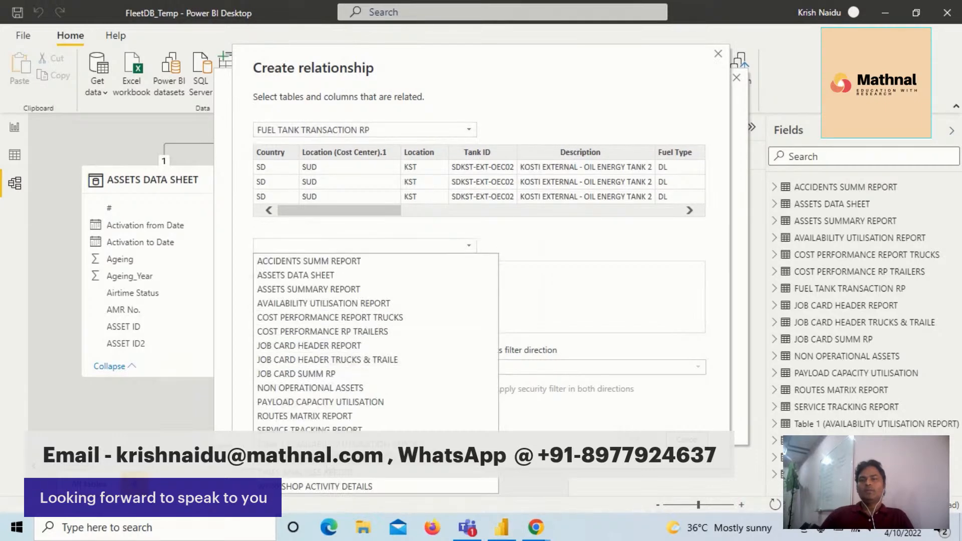
click(305, 472)
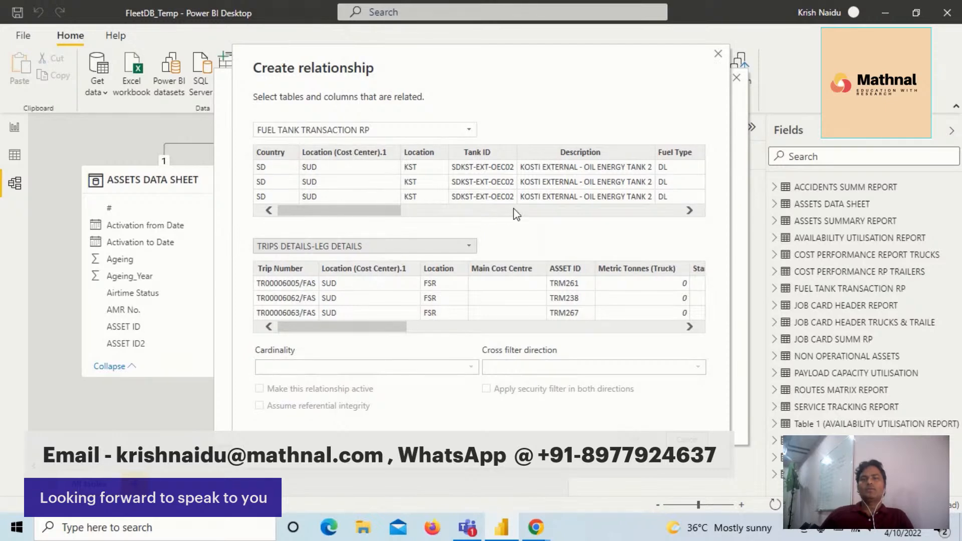
- Match the Location columns of both tables, create the relationship and return to the report page
drag(375, 216, 348, 207)
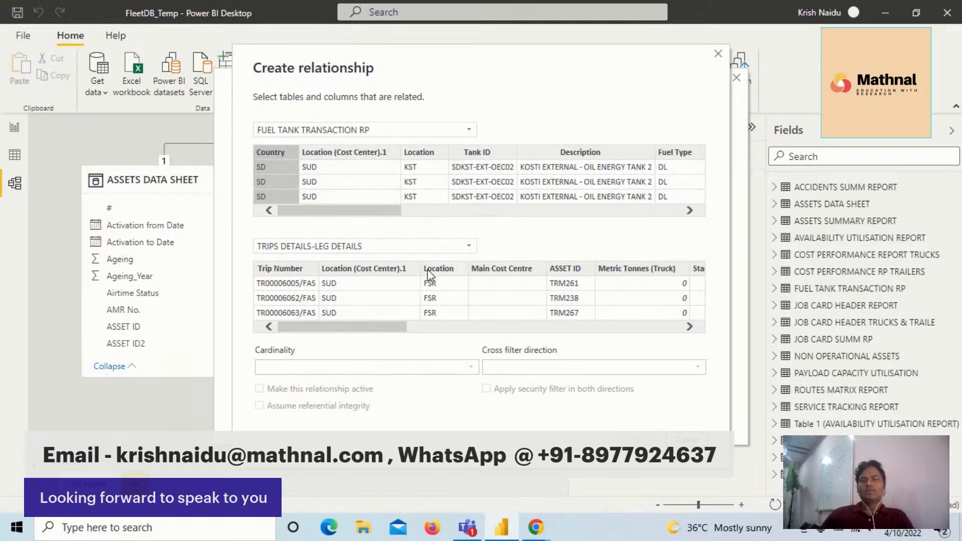
drag(377, 332, 308, 326)
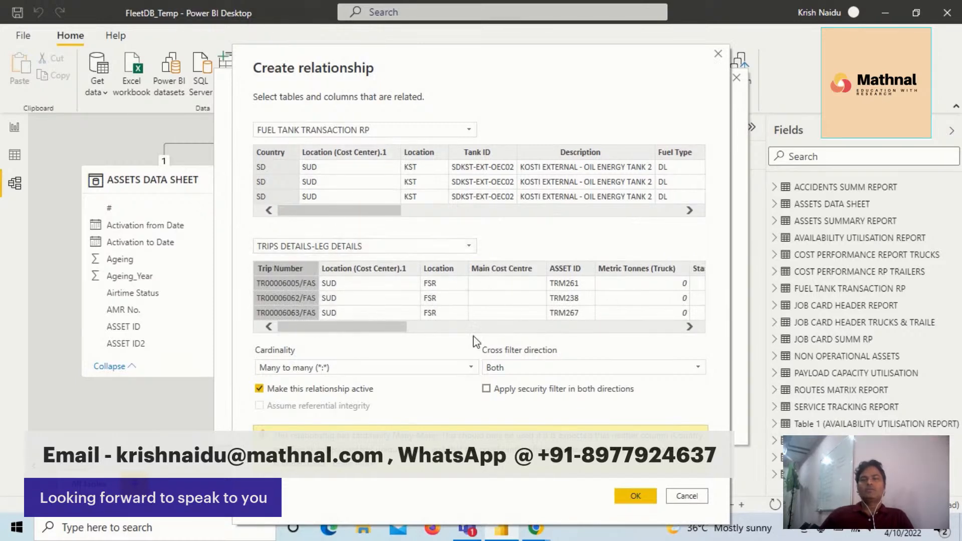
click(439, 273)
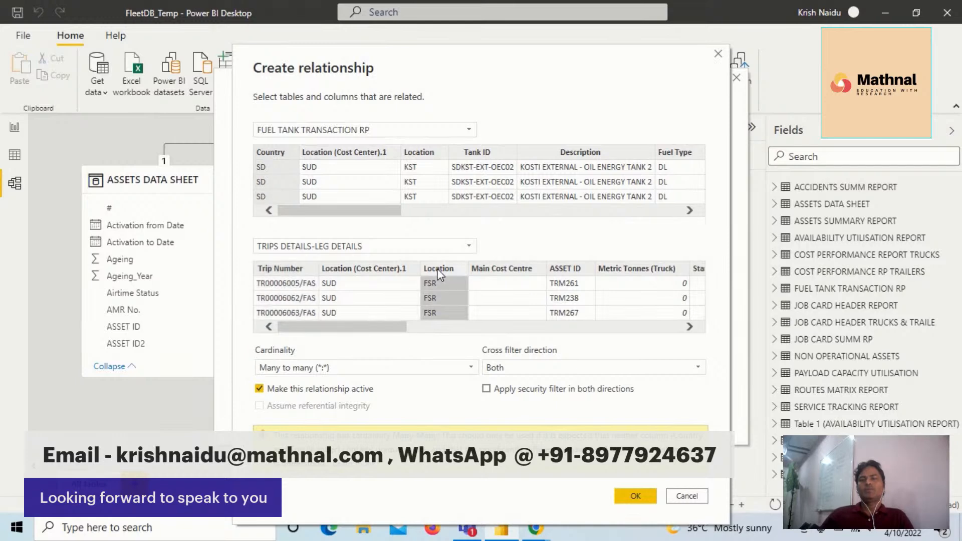
click(432, 158)
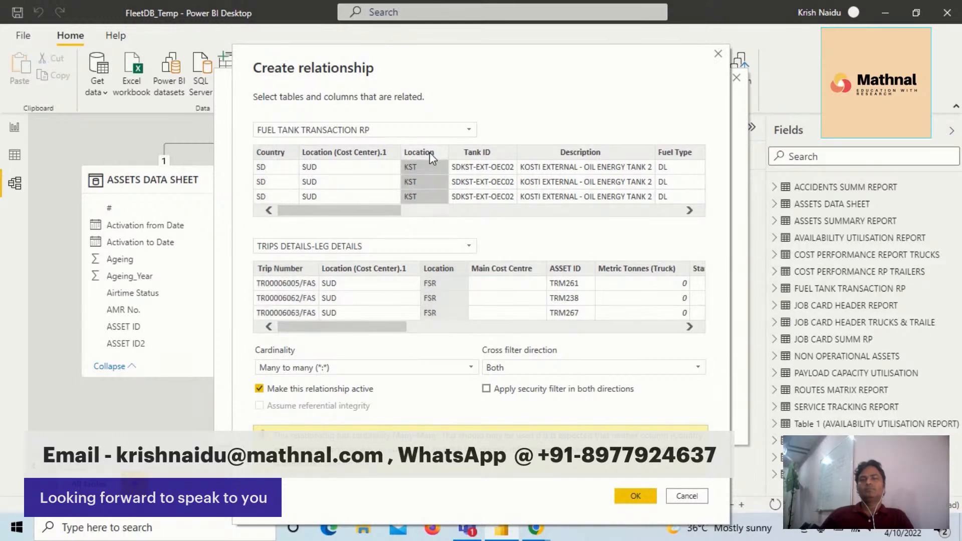
click(437, 270)
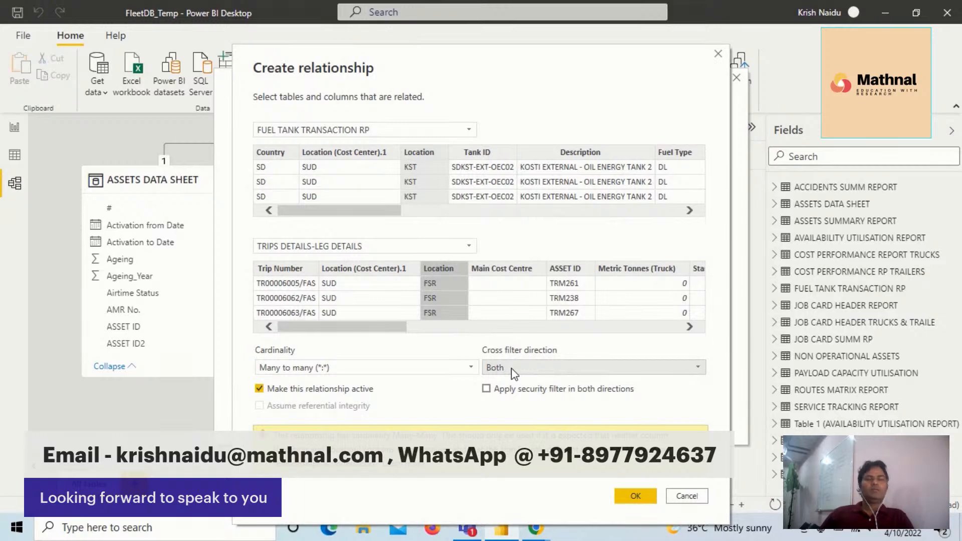
mouse_move(377, 210)
mouse_down()
mouse_move(445, 221)
mouse_move(373, 210)
mouse_up()
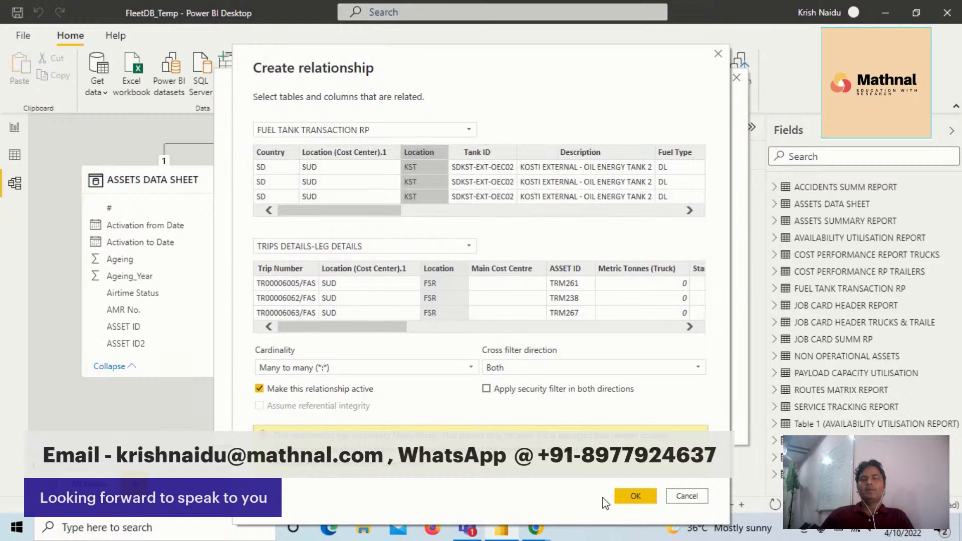
click(642, 501)
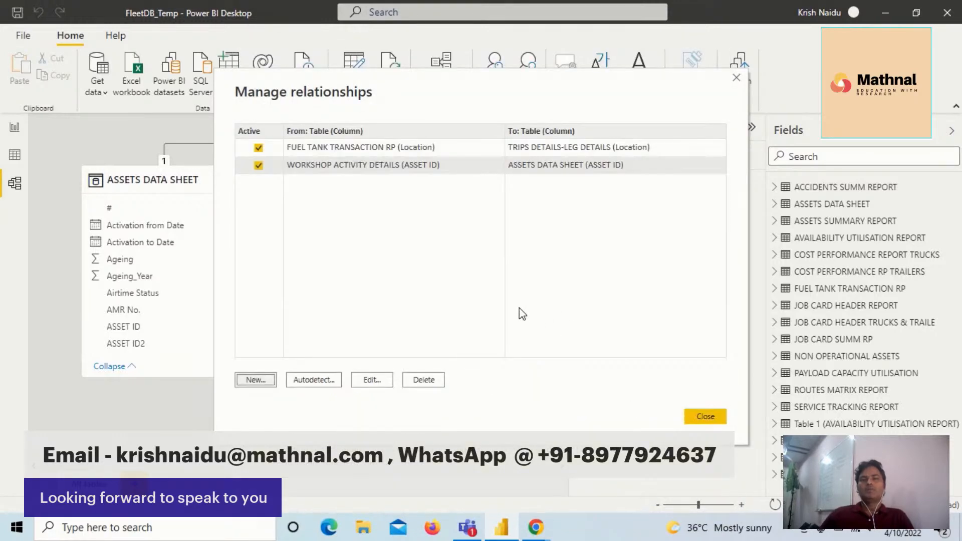
click(696, 419)
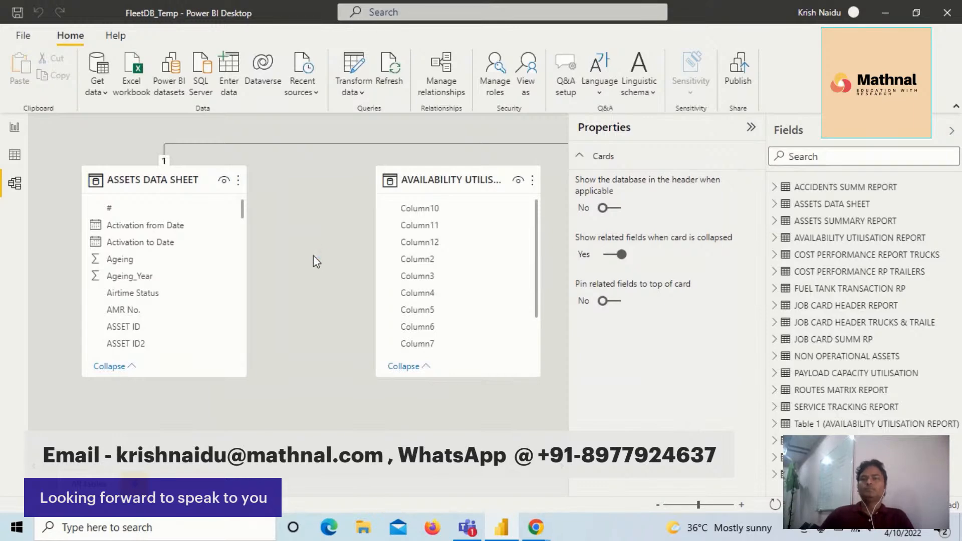
click(14, 131)
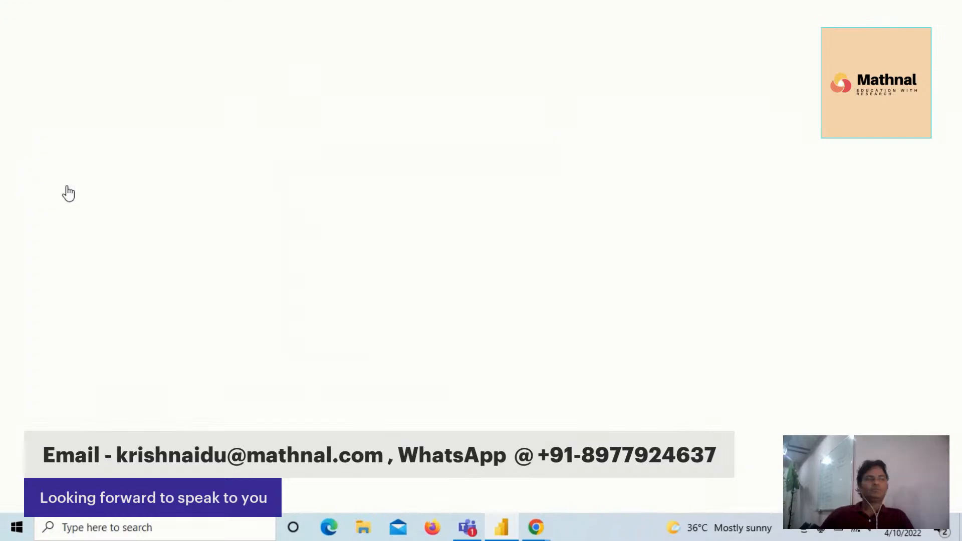